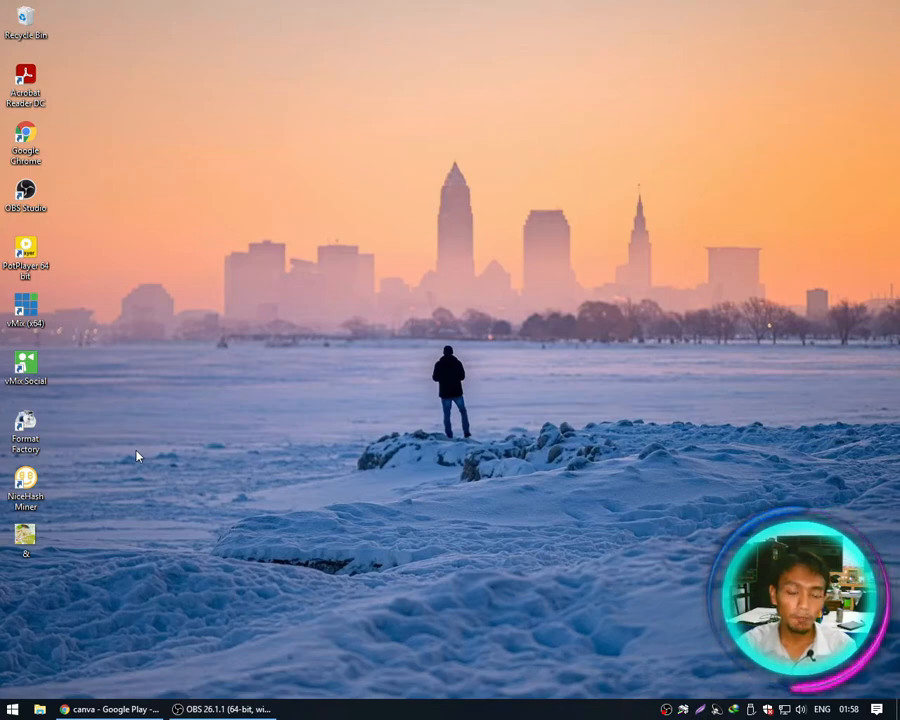
# View the sample poster &.png from the desktop, and open the Canva app's Google Play page in Chrome.
pyautogui.doubleClick(25, 535)
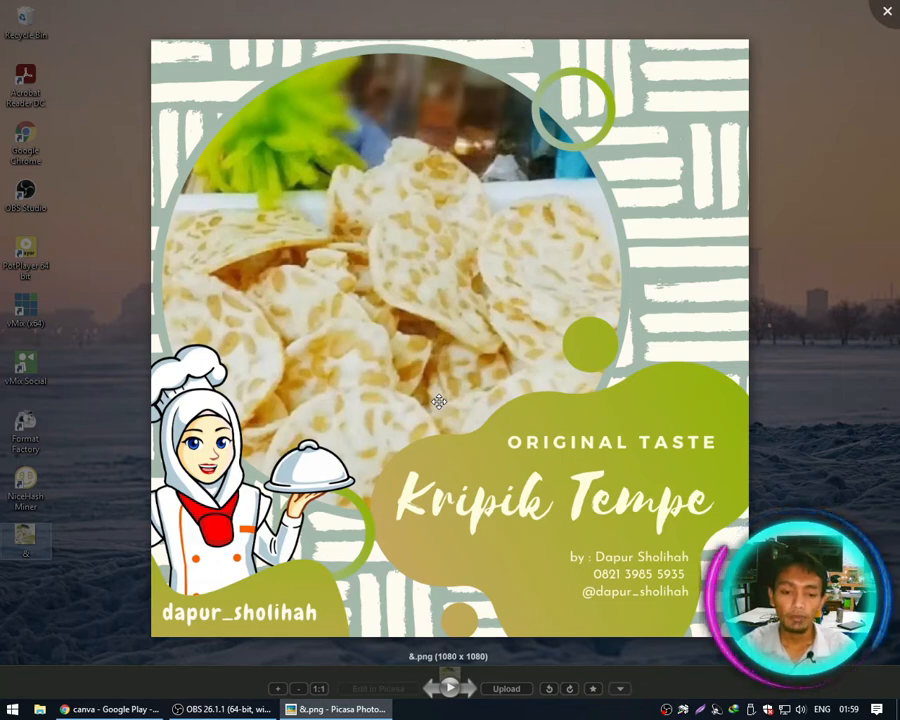
pyautogui.click(110, 709)
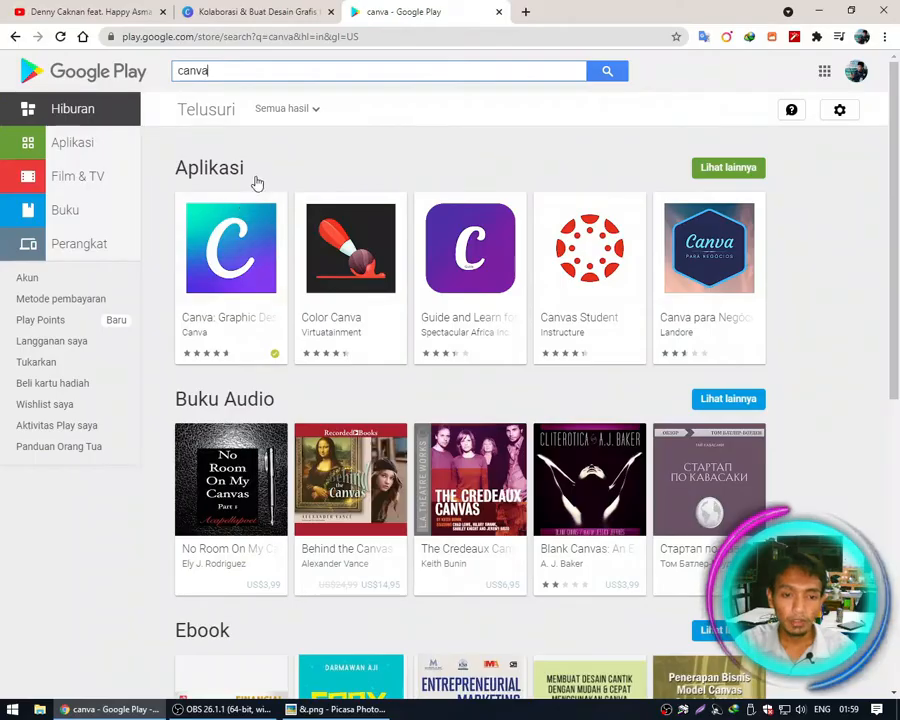
pyautogui.click(255, 257)
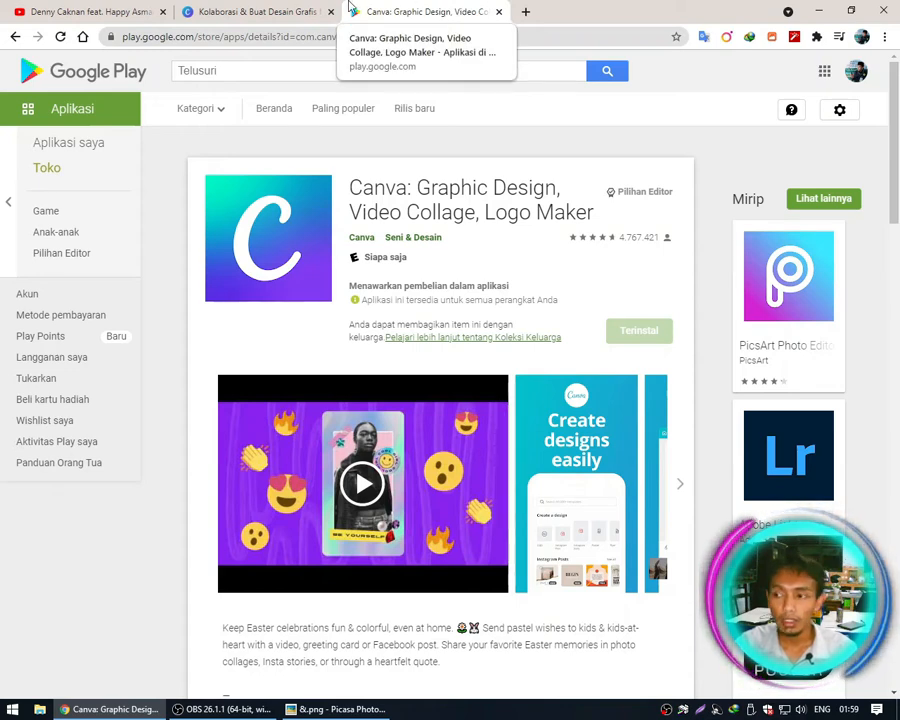
# Switch to the open Canva website and look over its home page, web address and sign-in options.
pyautogui.click(282, 8)
pyautogui.moveTo(239, 75)
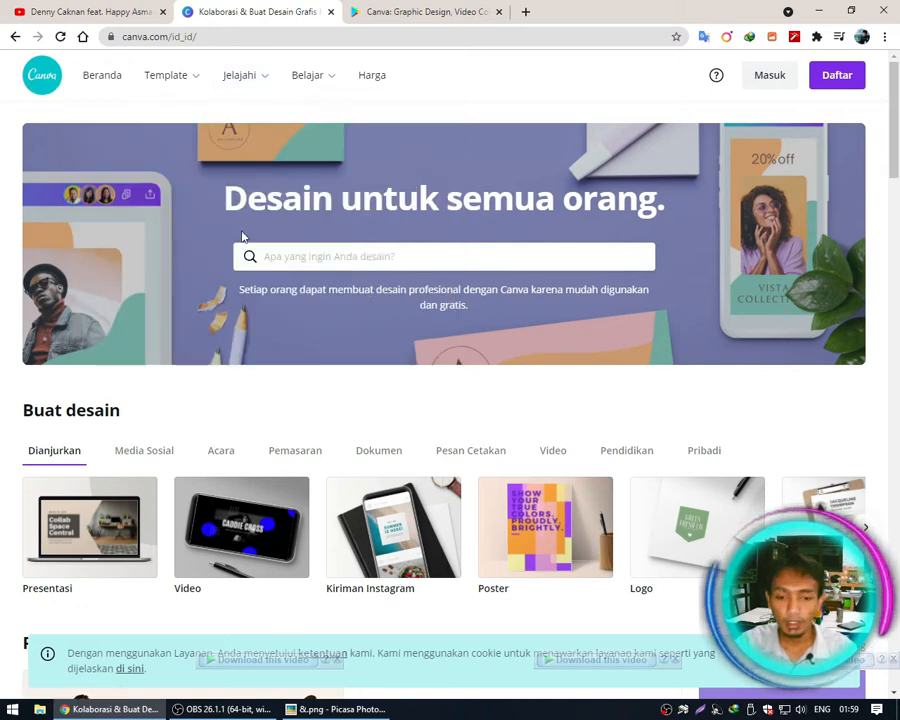
pyautogui.moveTo(158, 102)
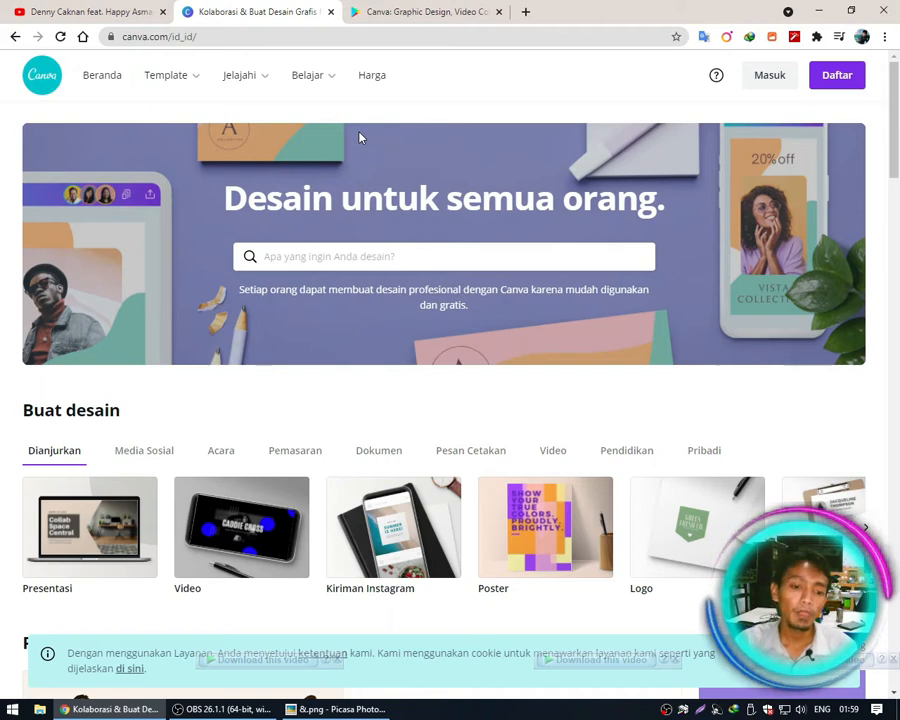
pyautogui.click(261, 37)
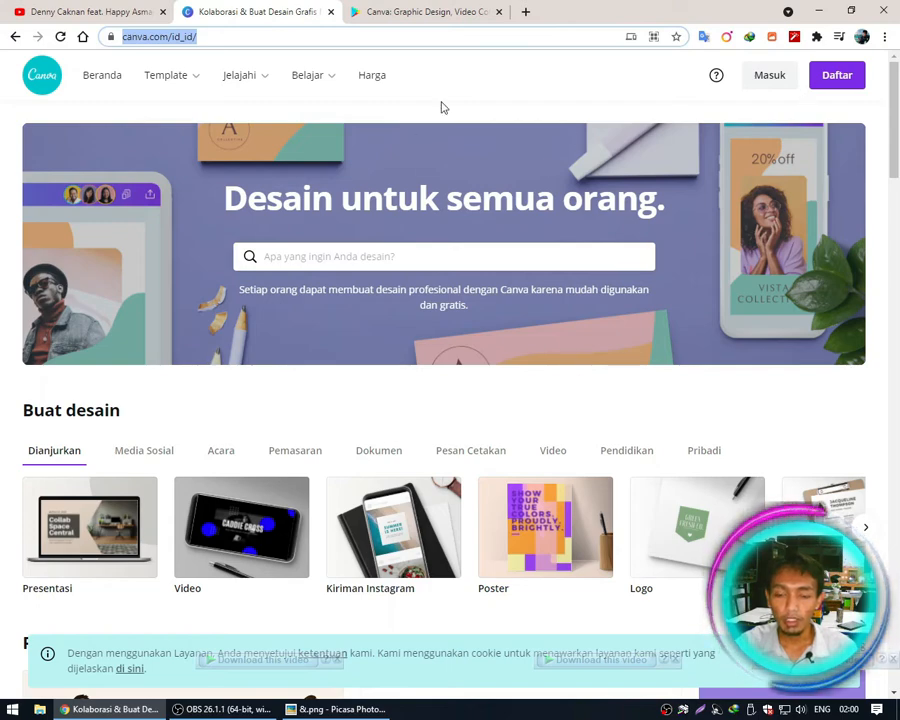
pyautogui.click(775, 84)
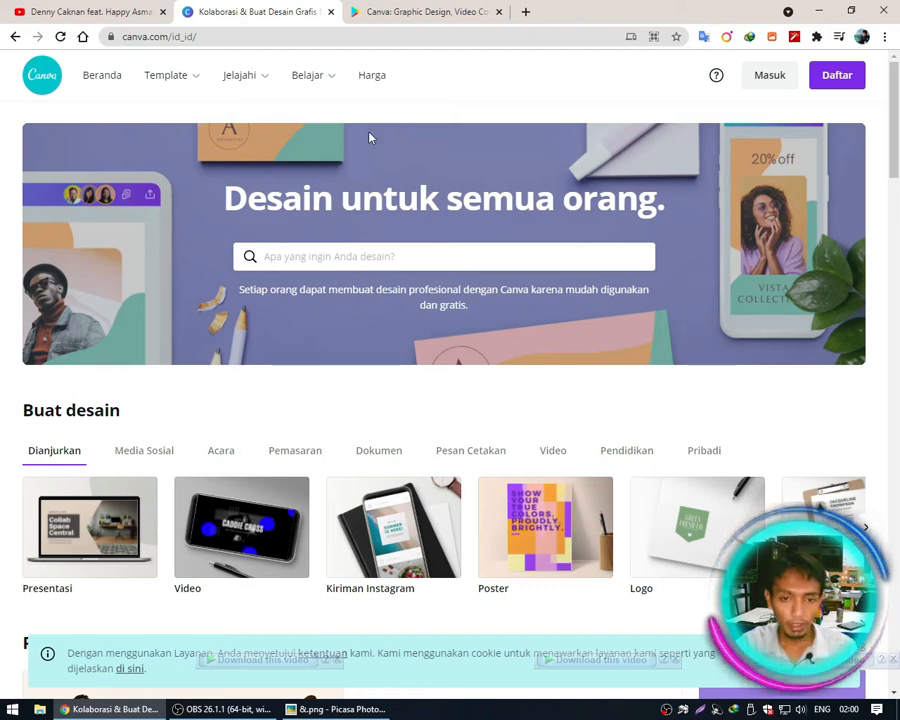
pyautogui.moveTo(308, 78)
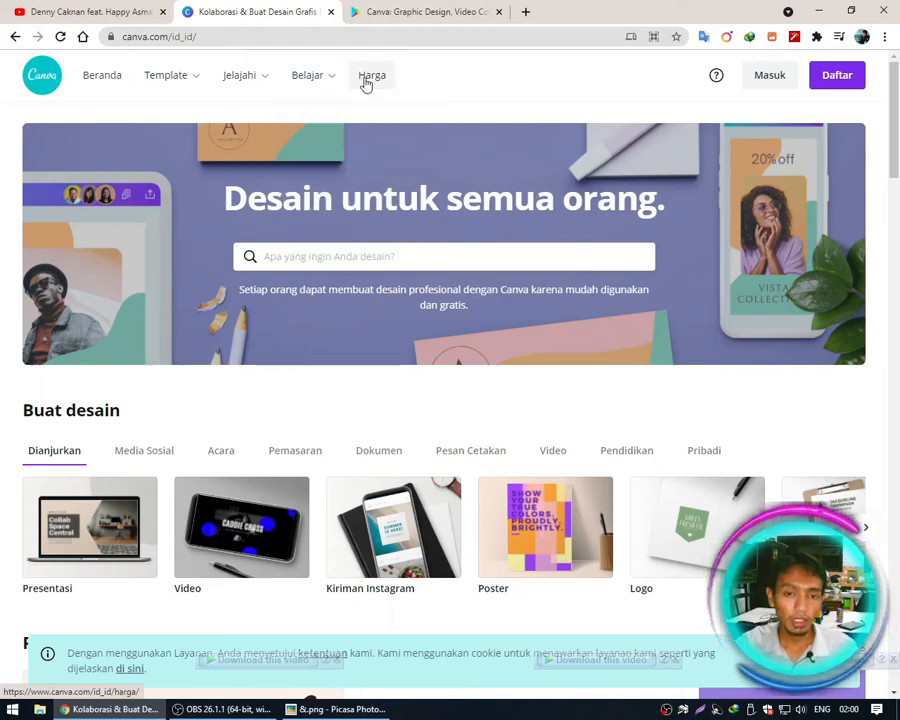
# Open Canva's pricing page and examine the features included in the Gratis plan.
pyautogui.click(366, 84)
pyautogui.scroll(-1, 322, 400)
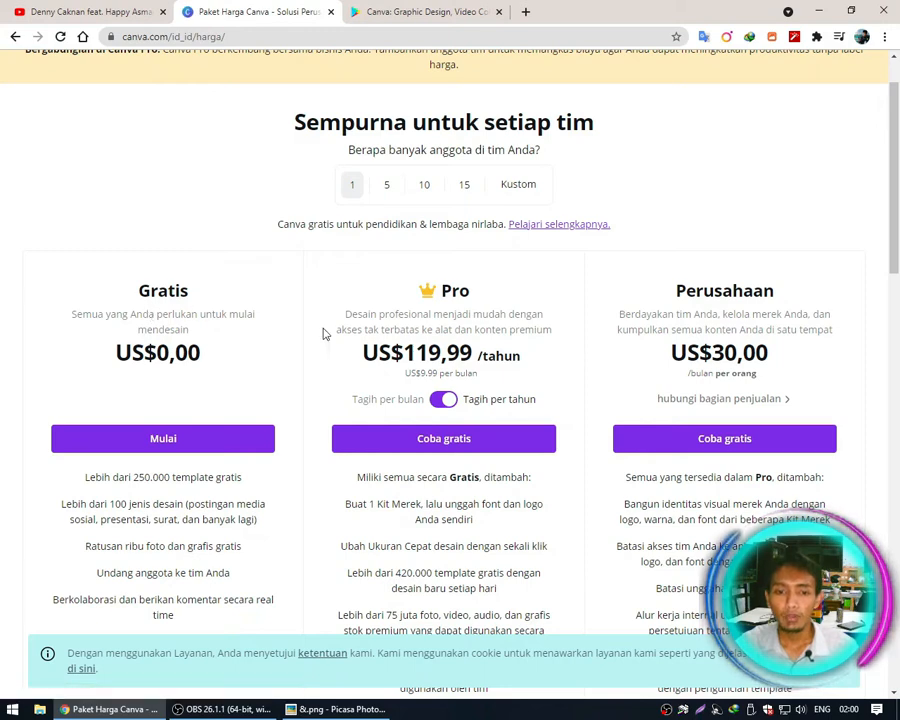
pyautogui.scroll(-1, 585, 306)
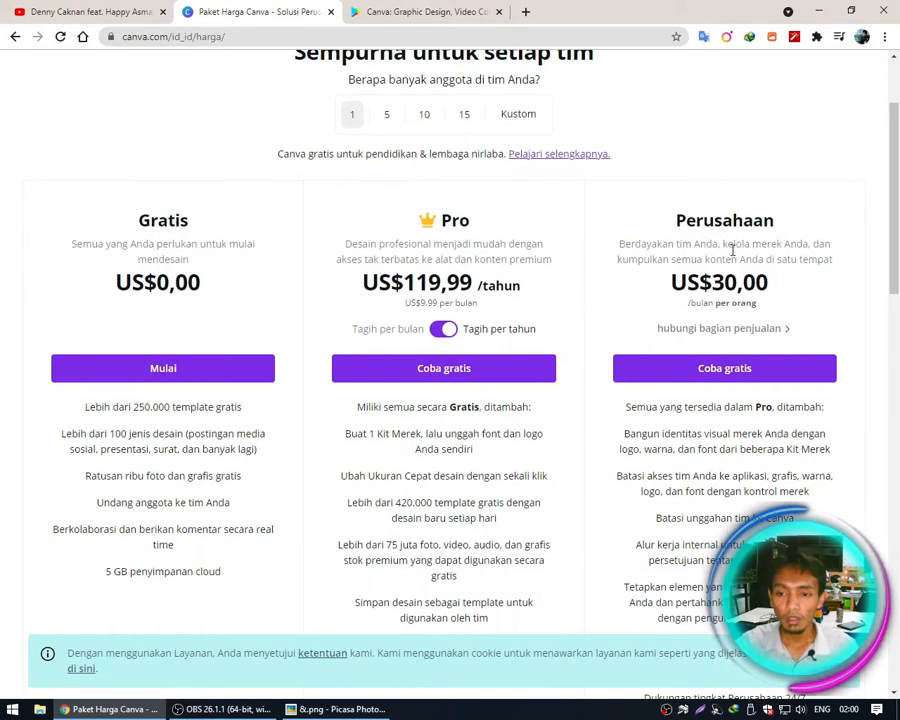
pyautogui.scroll(-2, 104, 336)
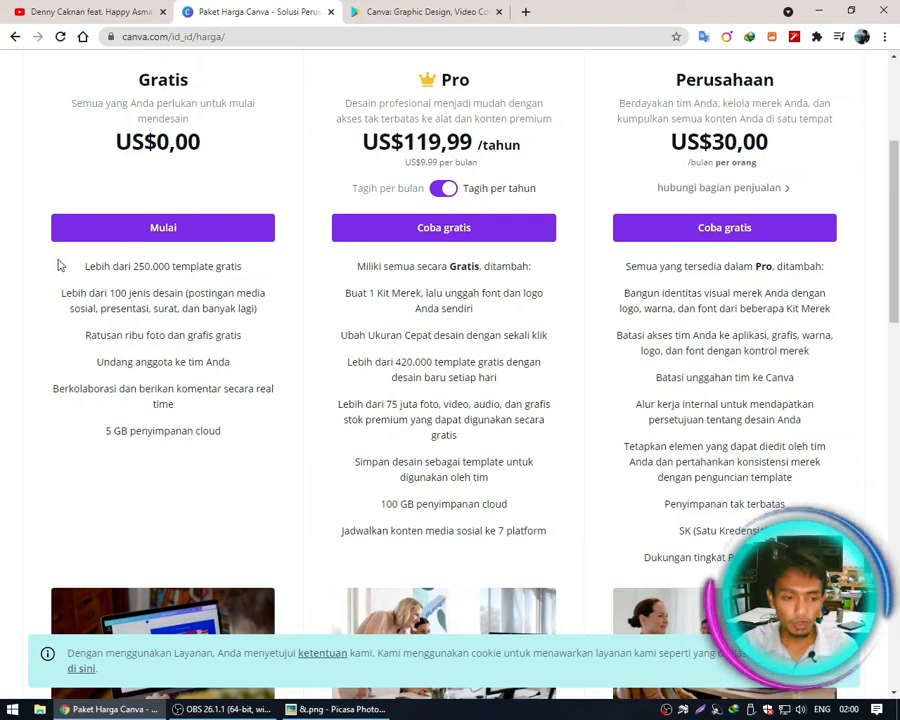
pyautogui.moveTo(135, 266); pyautogui.dragTo(235, 267)
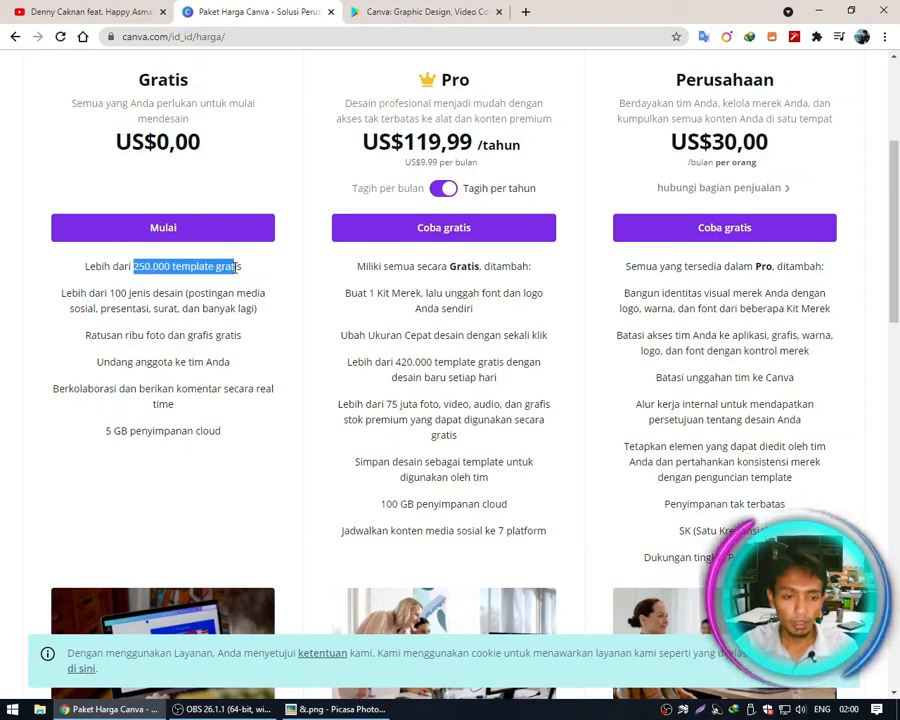
pyautogui.click(150, 288)
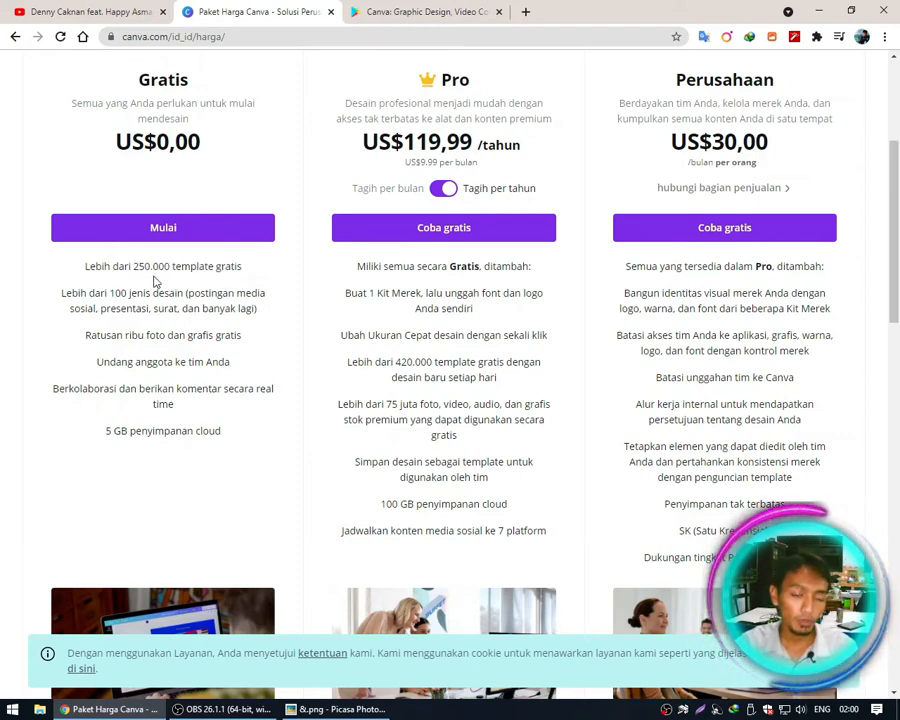
pyautogui.moveTo(52, 264); pyautogui.dragTo(231, 452)
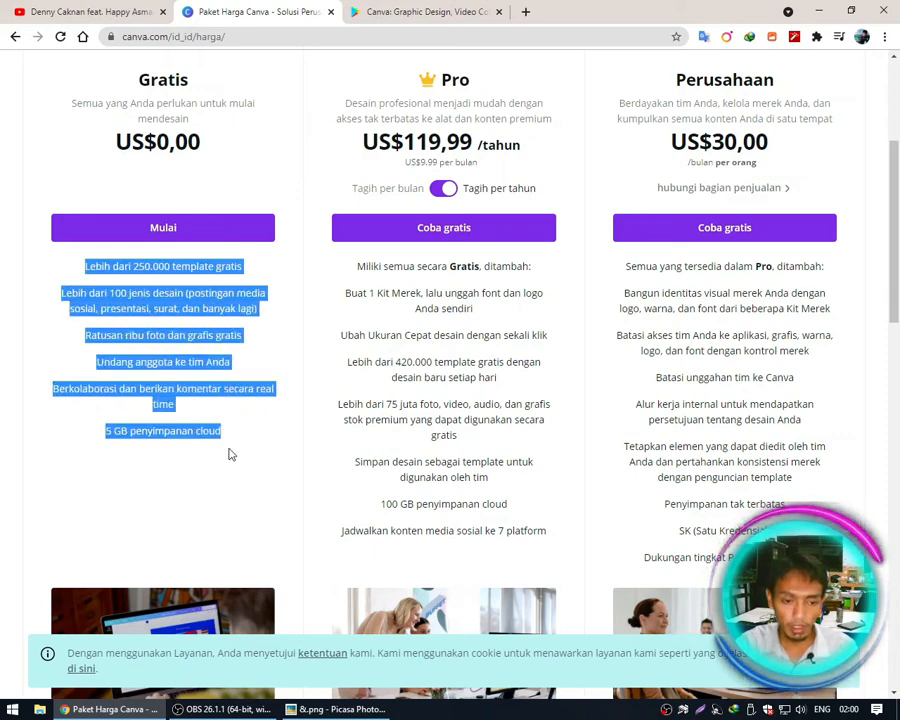
# Compare the cloud storage offered by the Pro and Gratis plans.
pyautogui.scroll(1, 350, 330)
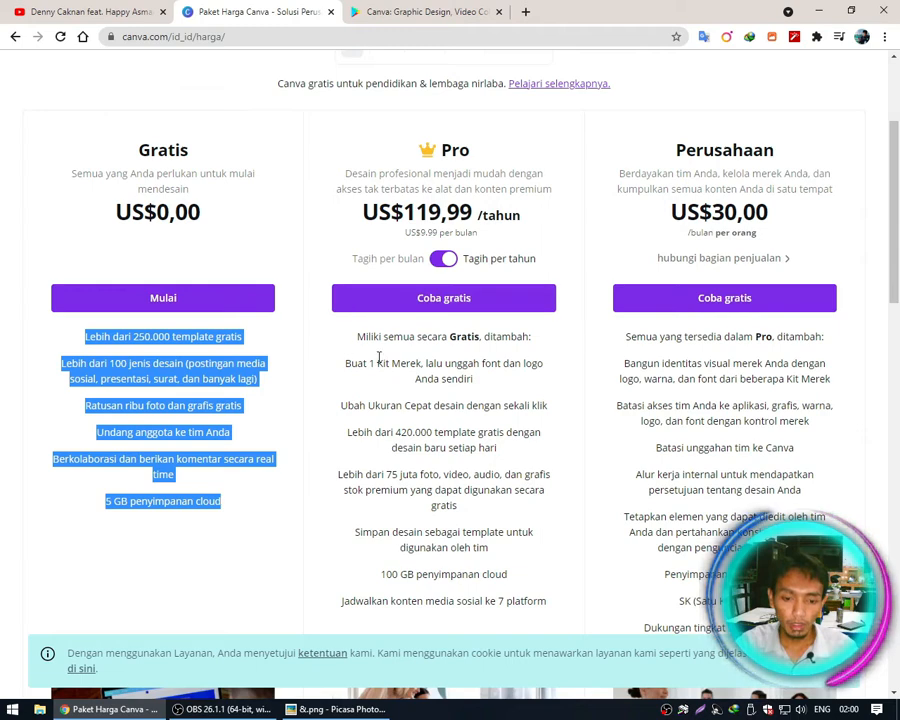
pyautogui.scroll(-1, 400, 420)
pyautogui.moveTo(380, 505); pyautogui.dragTo(395, 506)
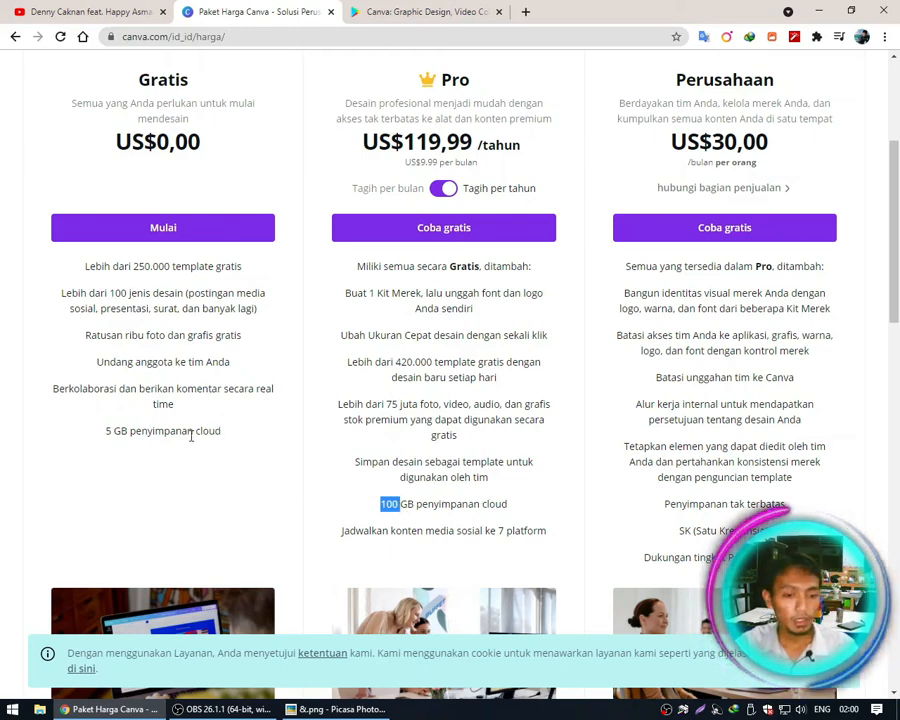
pyautogui.moveTo(105, 432); pyautogui.dragTo(128, 432)
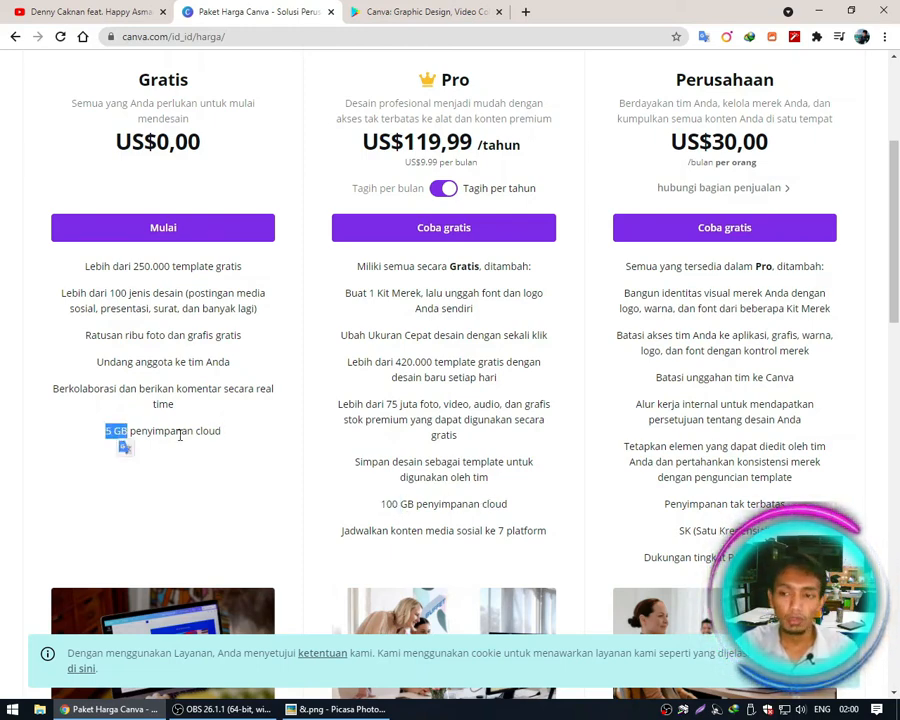
# Multiply the Pro plan's yearly price of 119.99 by 14500 in Calculator, and close it when done.
pyautogui.click(365, 146)
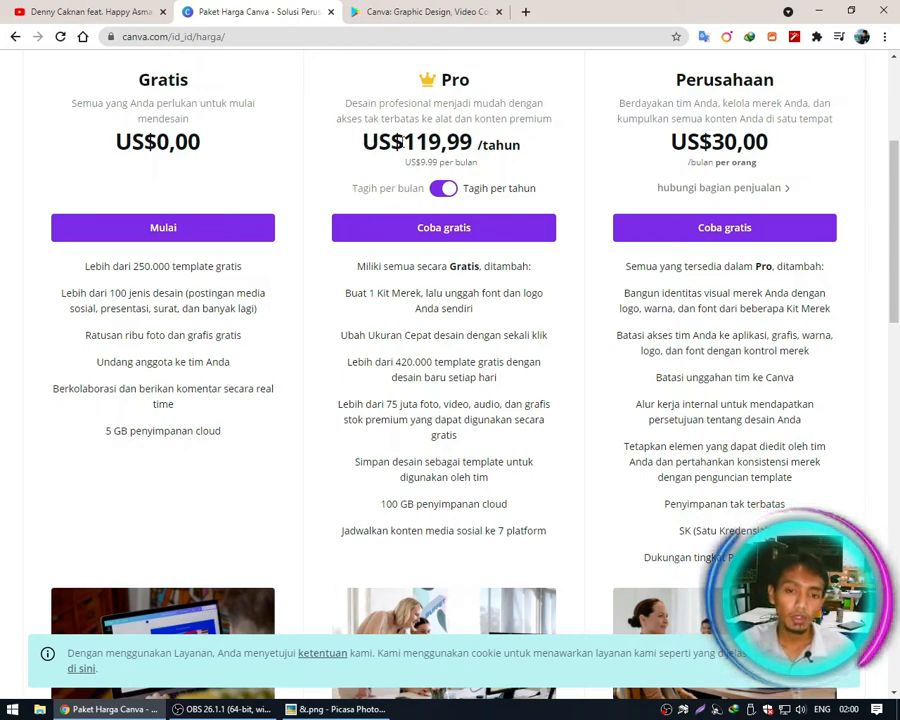
pyautogui.moveTo(404, 143); pyautogui.dragTo(458, 143)
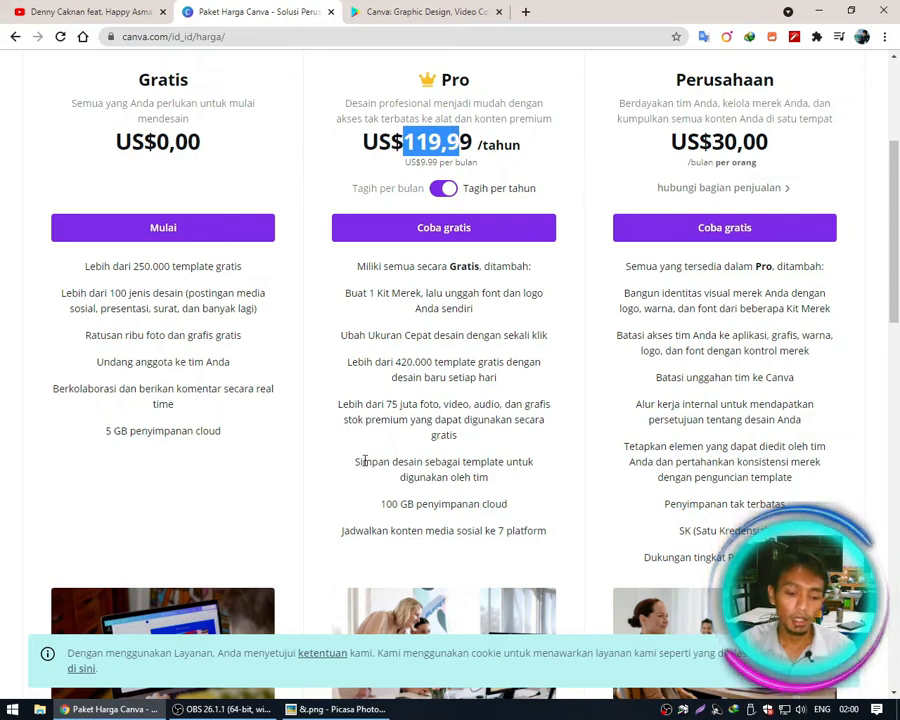
pyautogui.press('super')
pyautogui.write('calc')
pyautogui.press('Return')
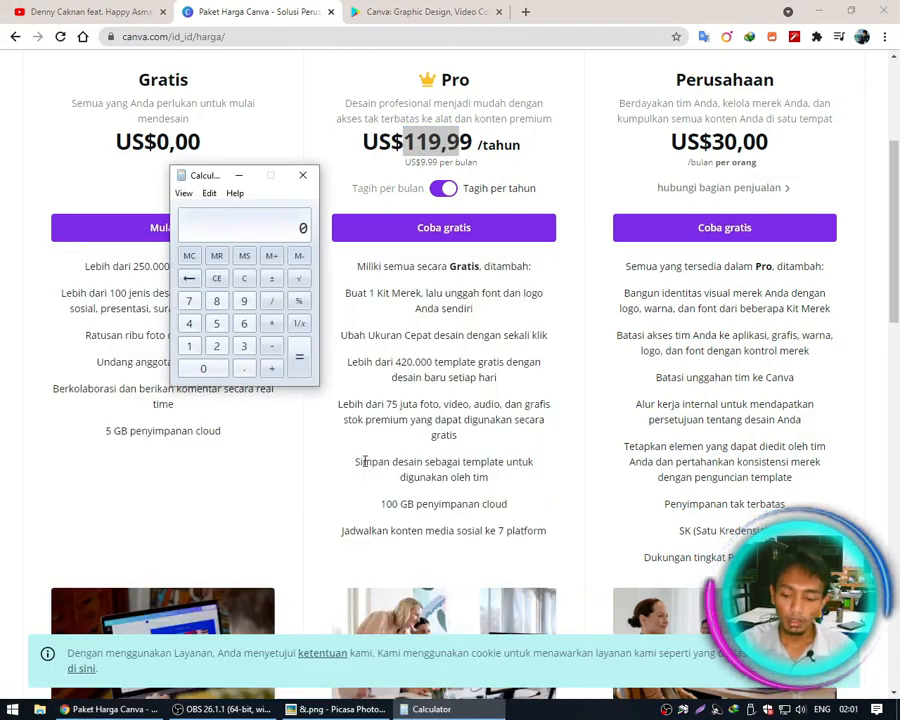
pyautogui.write('119.99')
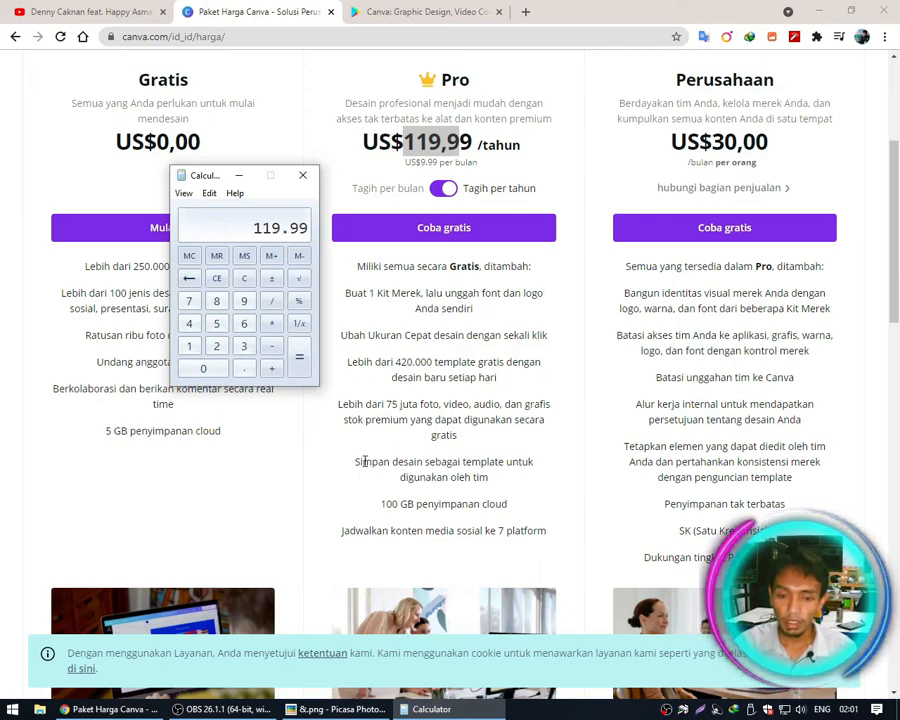
pyautogui.write(' * 14500')
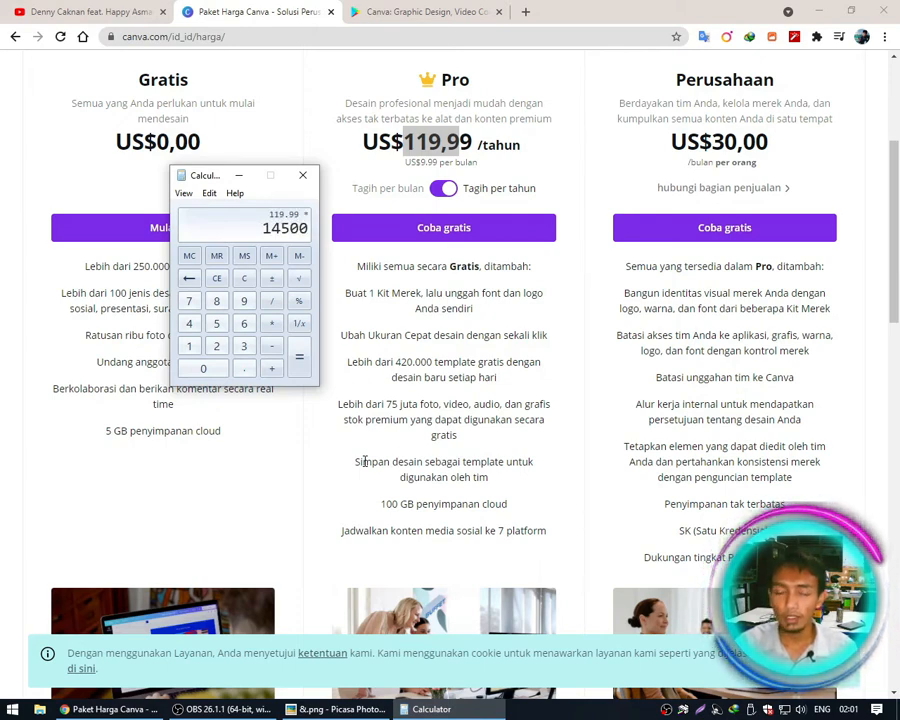
pyautogui.press('Return')
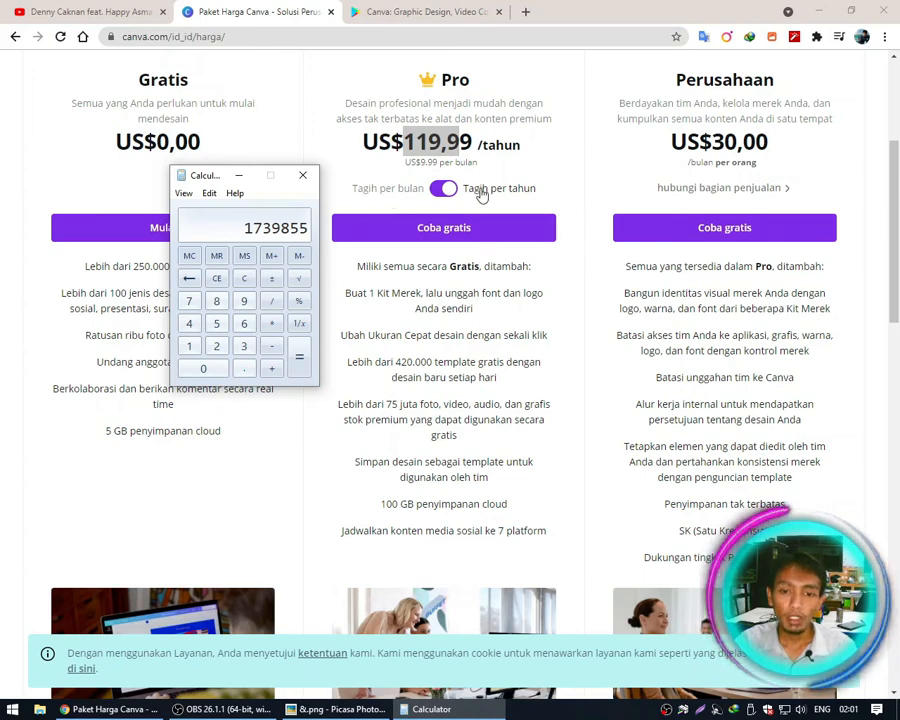
pyautogui.click(302, 183)
# Sign in to Canva with the Google account.
pyautogui.scroll(3, 380, 336)
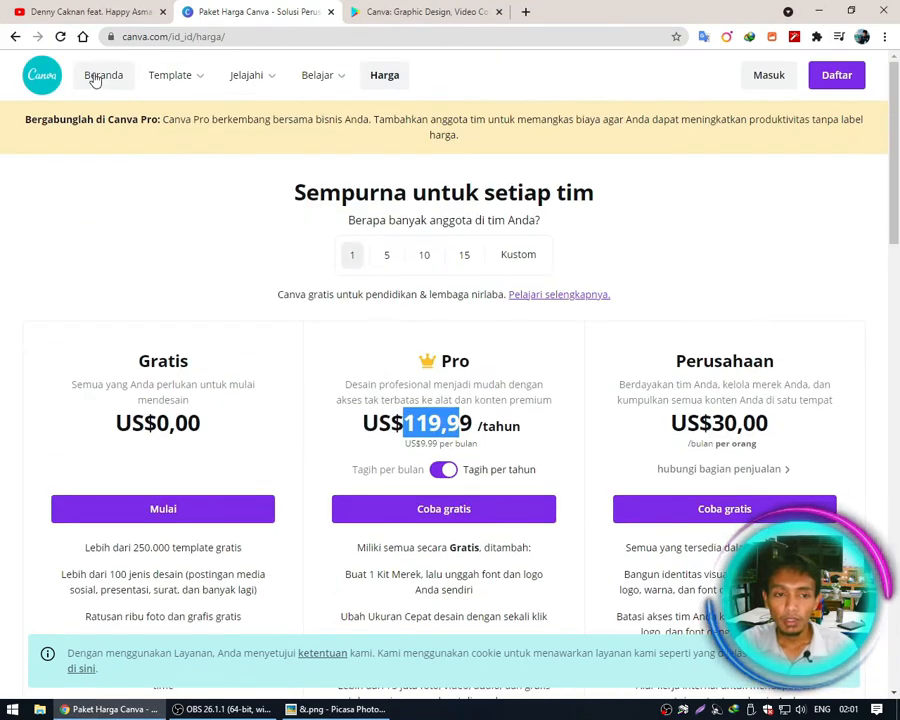
pyautogui.click(766, 86)
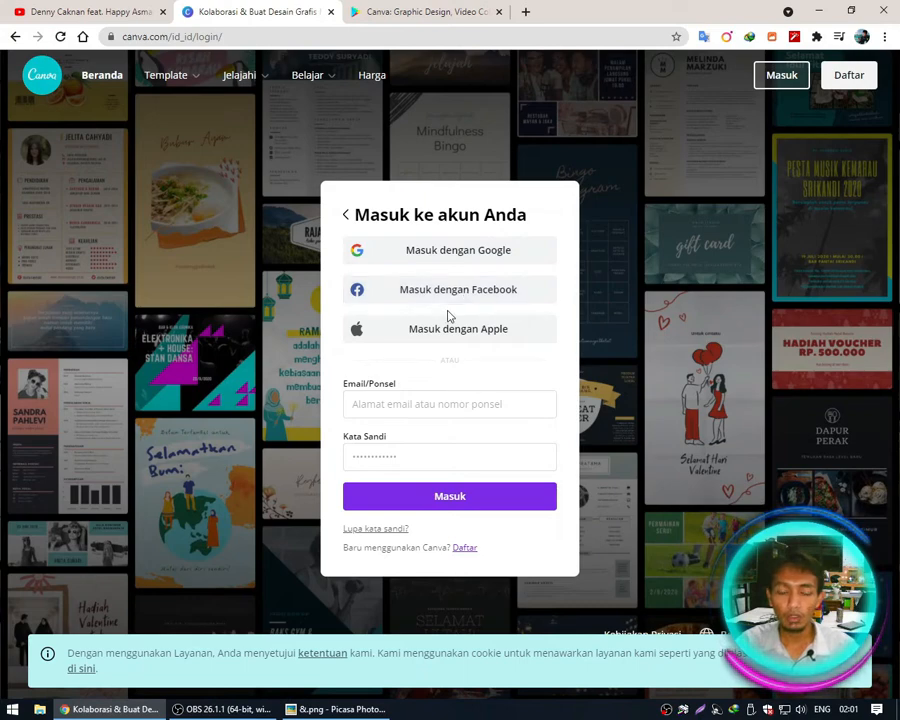
pyautogui.click(433, 257)
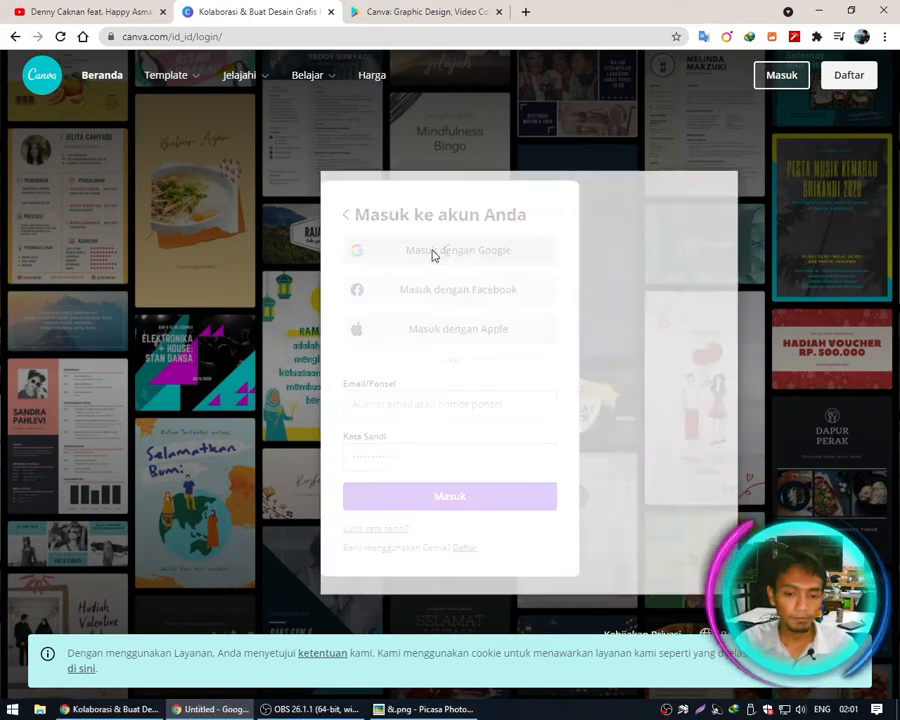
pyautogui.click(398, 423)
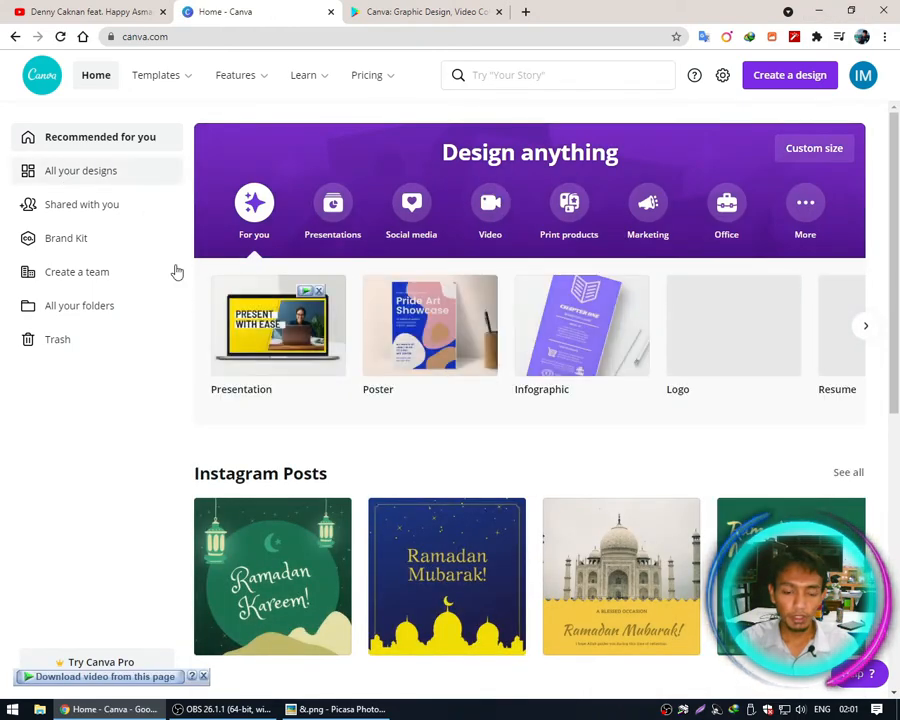
# Open the Business website templates and browse through the available designs.
pyautogui.moveTo(228, 80)
pyautogui.moveTo(156, 76)
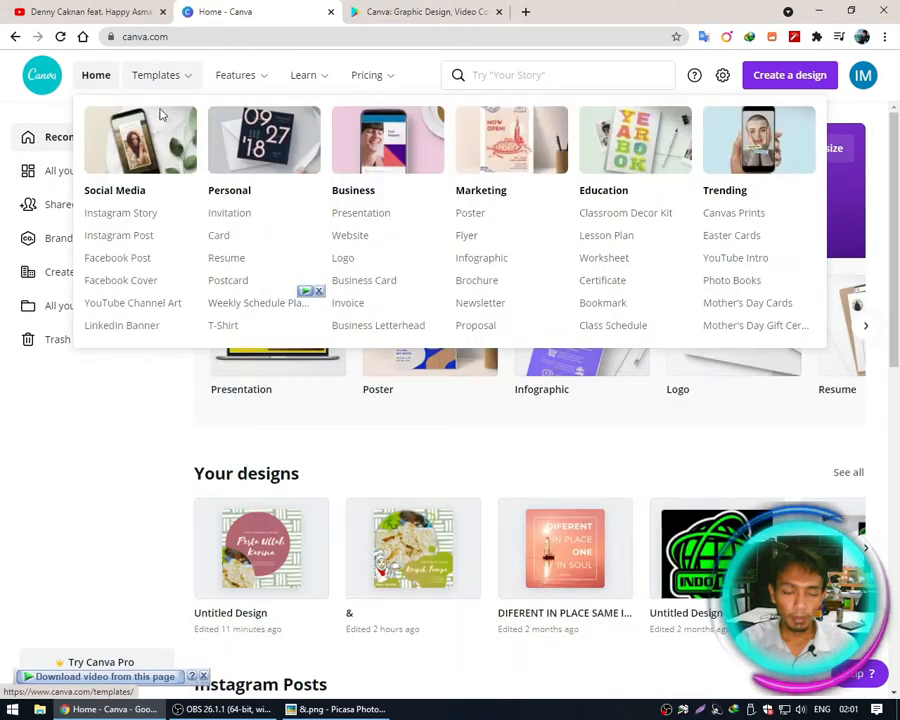
pyautogui.click(345, 237)
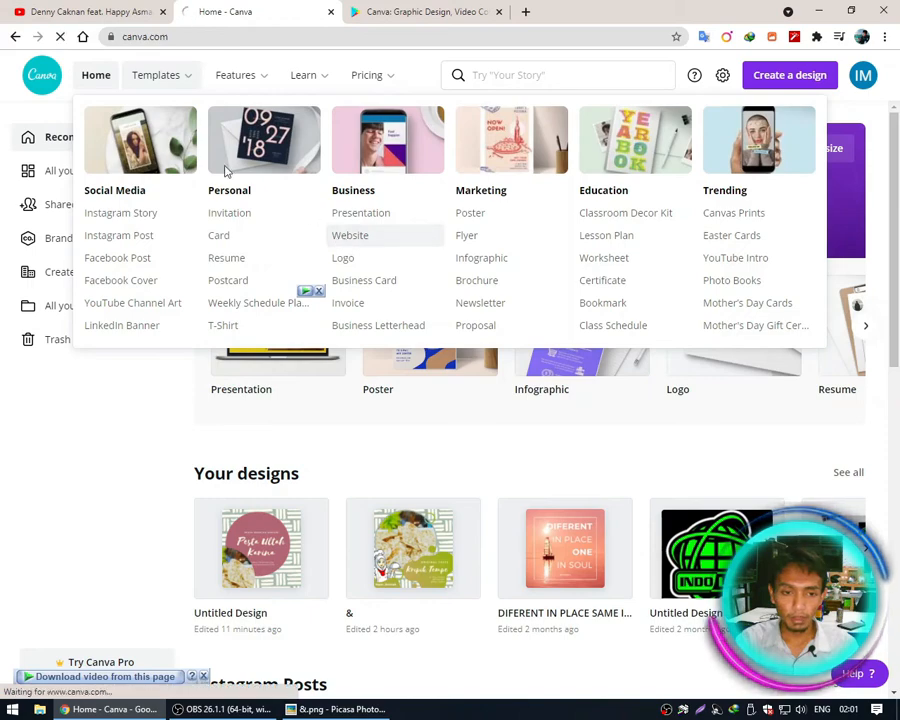
pyautogui.moveTo(238, 99)
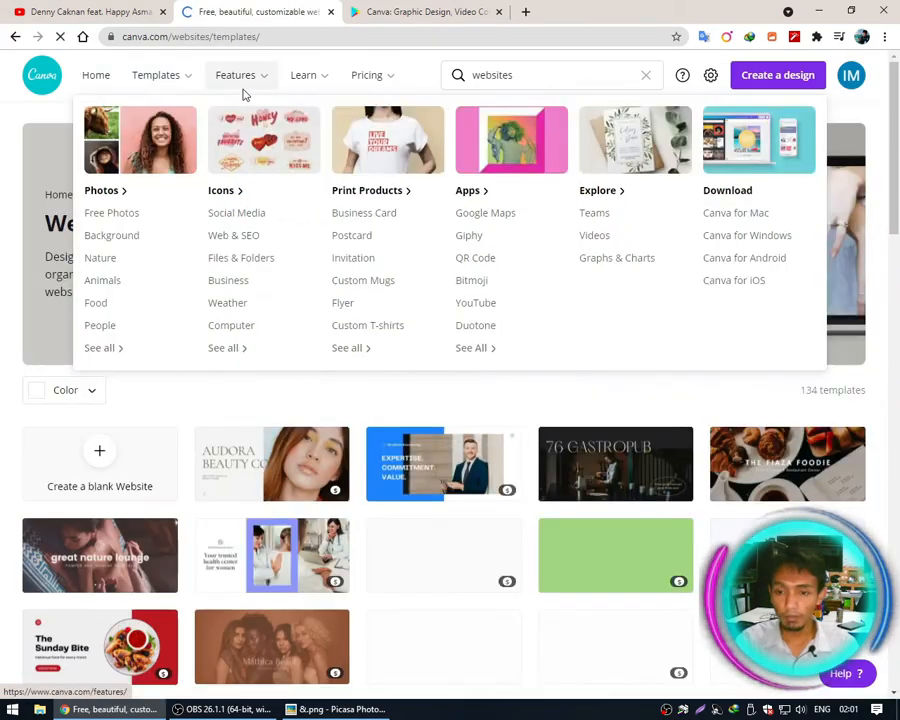
pyautogui.scroll(-4, 340, 530)
pyautogui.scroll(4, 330, 517)
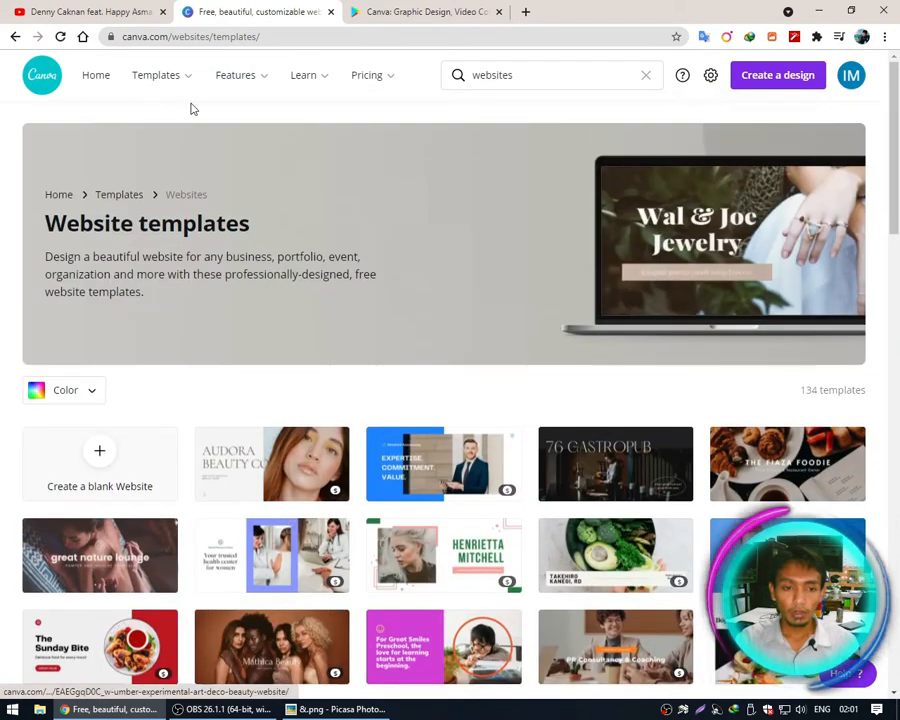
# Open the Instagram Story templates and browse through the available designs.
pyautogui.moveTo(163, 84)
pyautogui.click(121, 215)
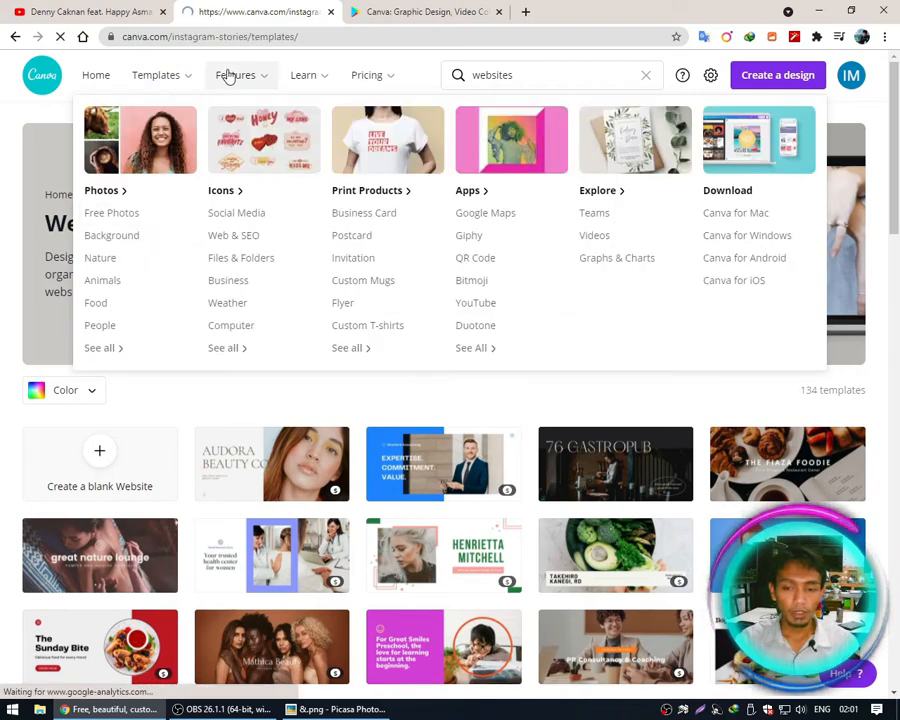
pyautogui.scroll(-3, 470, 440)
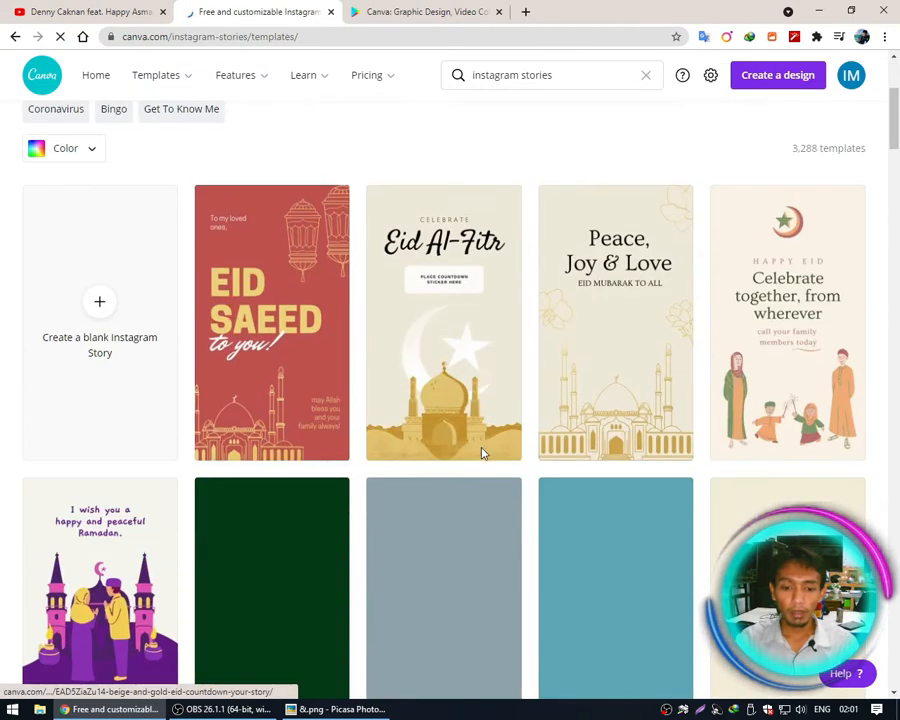
pyautogui.scroll(-3, 420, 420)
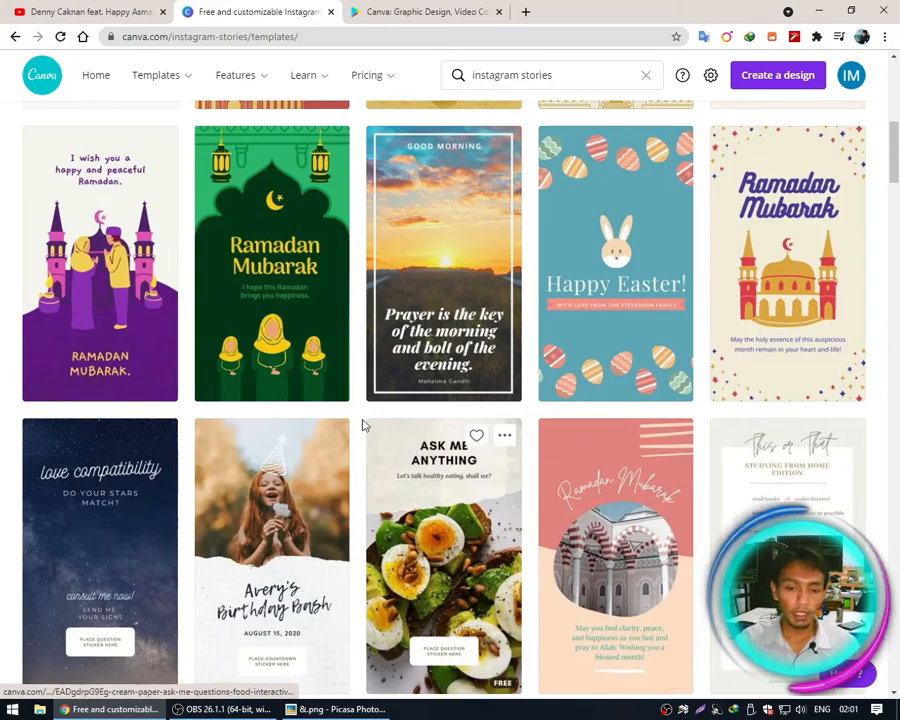
pyautogui.scroll(-3, 363, 424)
pyautogui.scroll(10, 389, 409)
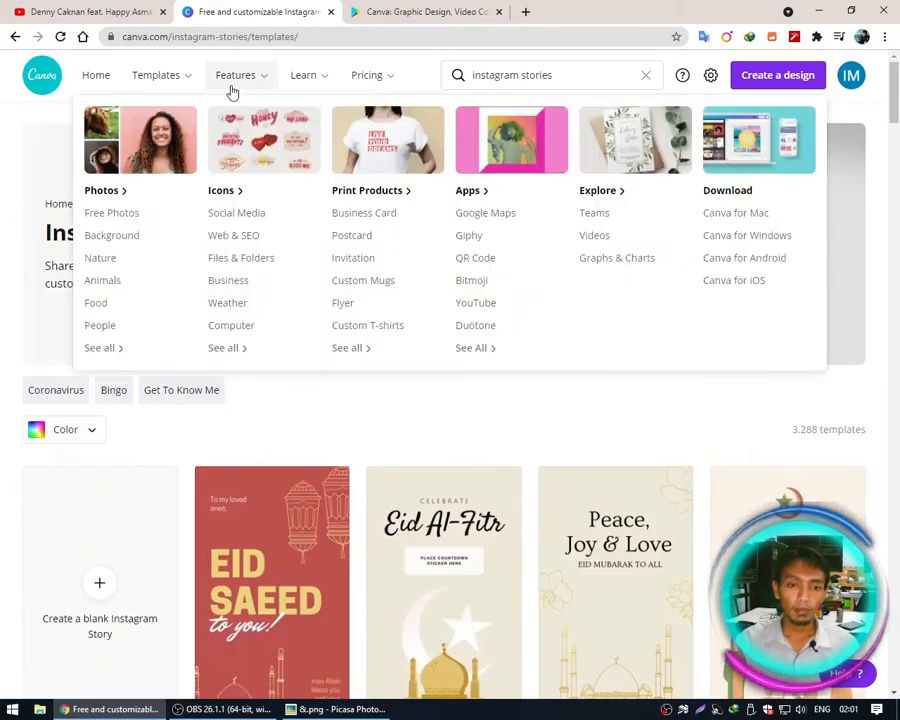
# Start a new blank Instagram Post design, view the sample poster image on the desktop, and return to the blank design.
pyautogui.moveTo(156, 80)
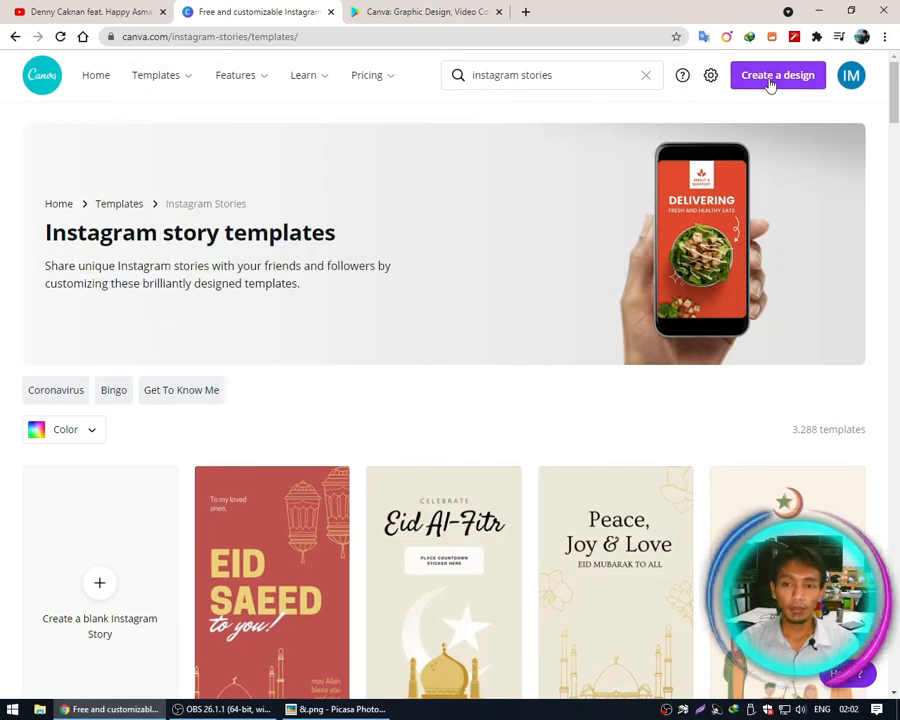
pyautogui.click(771, 84)
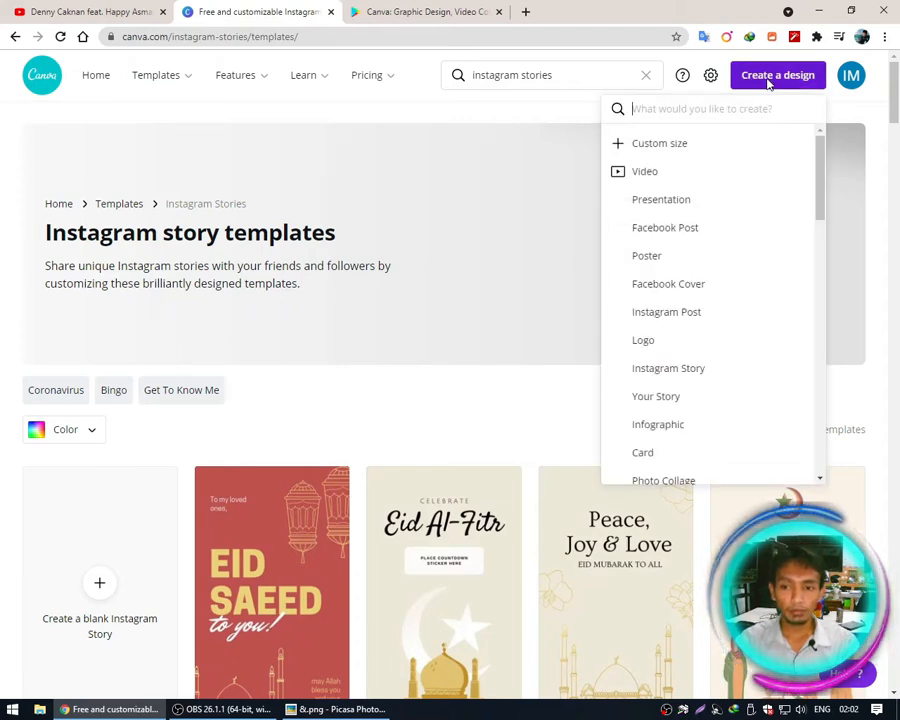
pyautogui.scroll(-1, 675, 301)
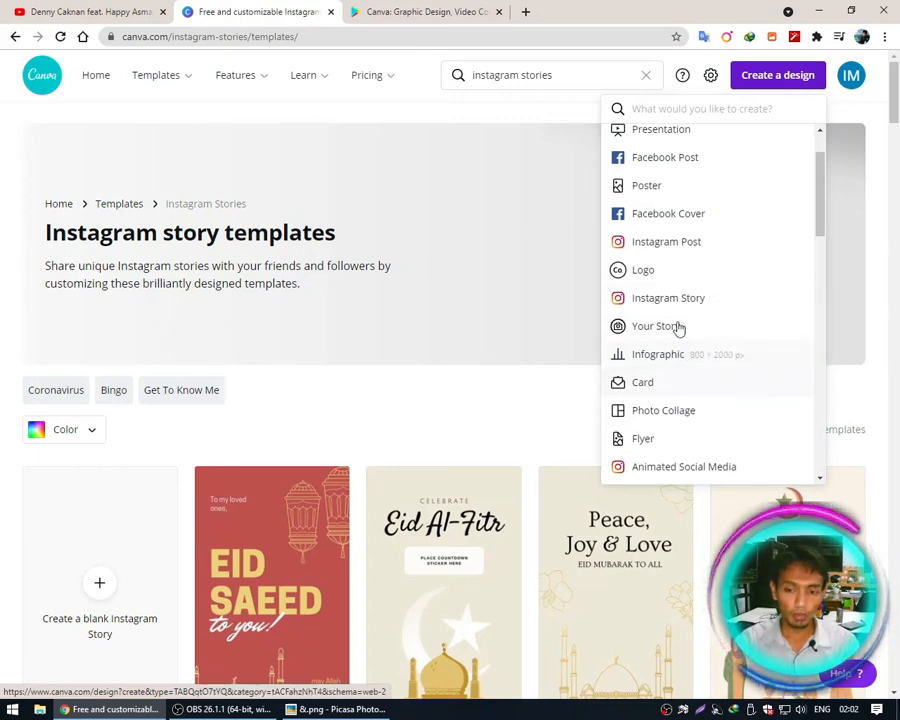
pyautogui.click(719, 245)
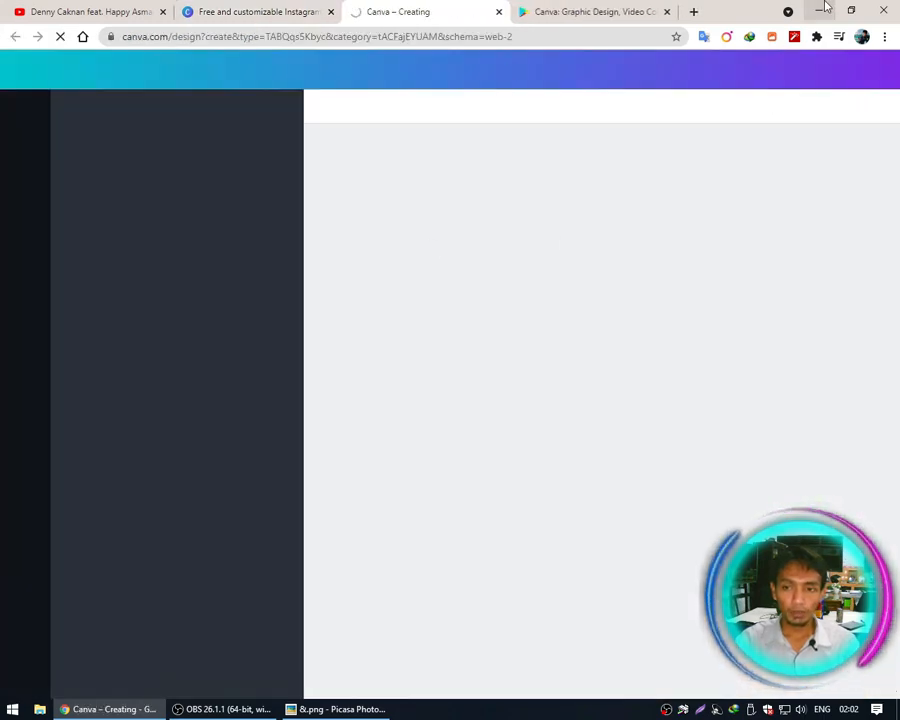
pyautogui.click(822, 9)
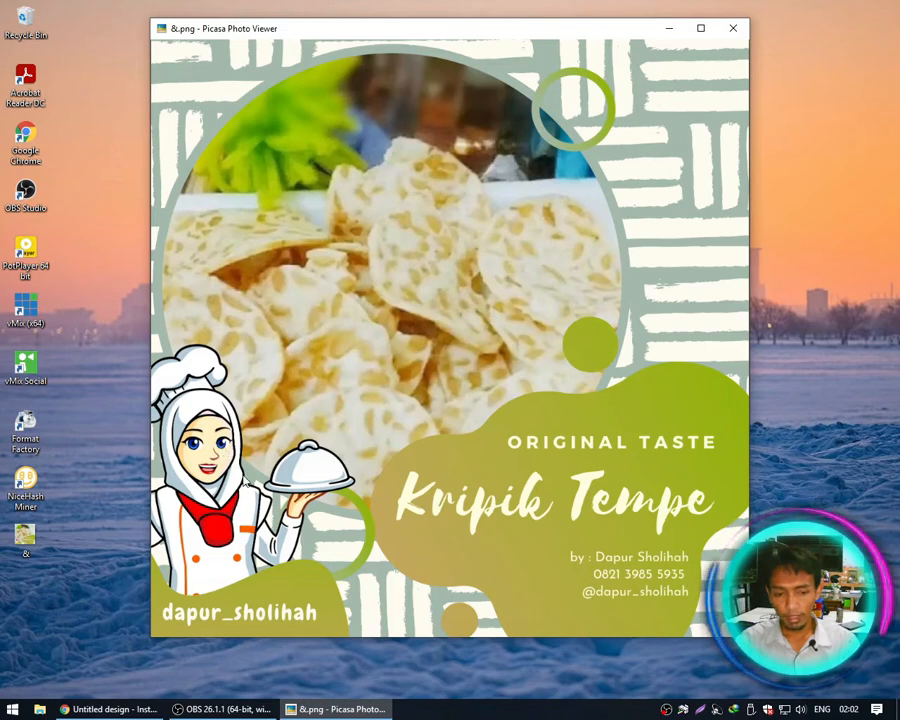
pyautogui.click(108, 709)
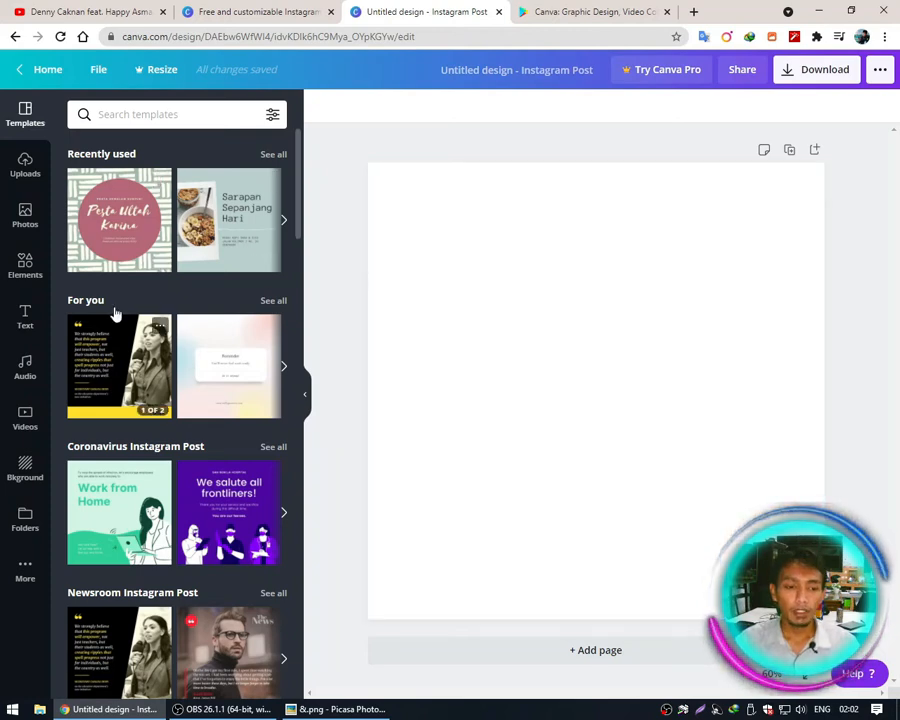
# Look through the editor's uploads, photos, elements, text, audio and video libraries.
pyautogui.click(22, 170)
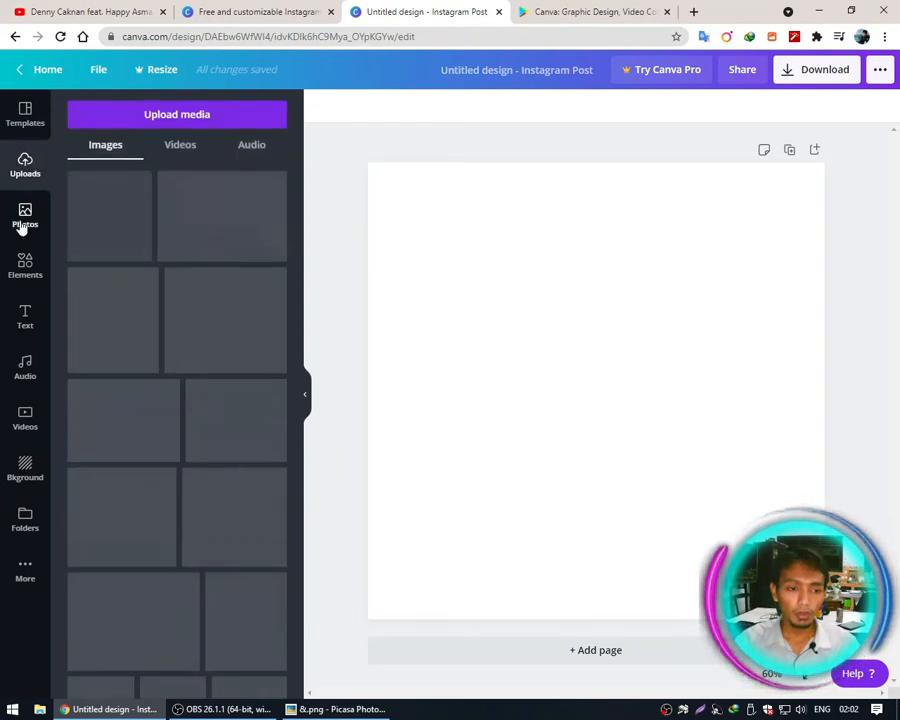
pyautogui.click(22, 226)
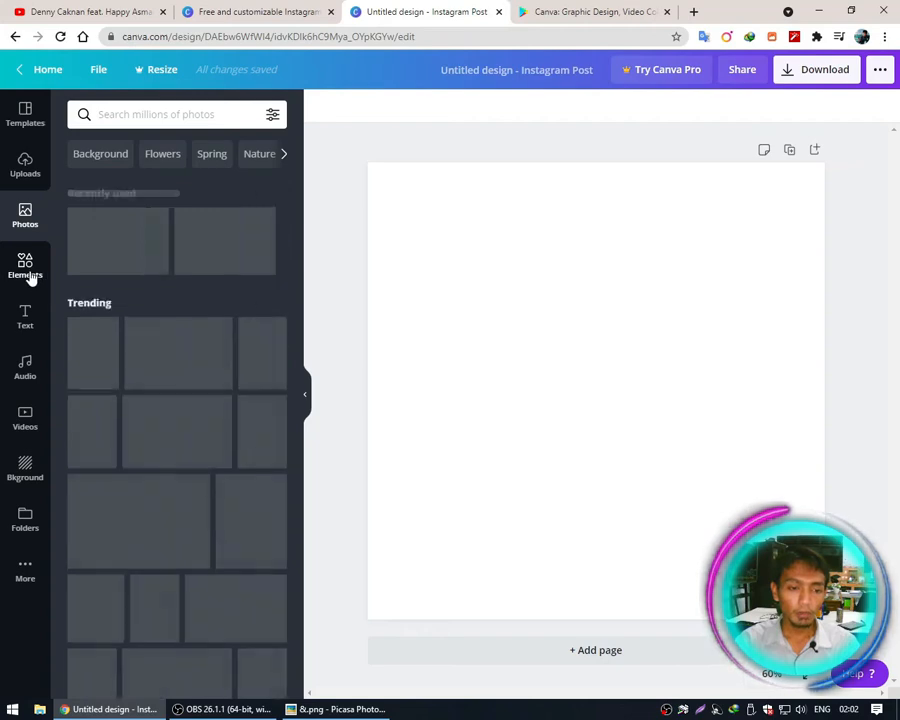
pyautogui.click(30, 276)
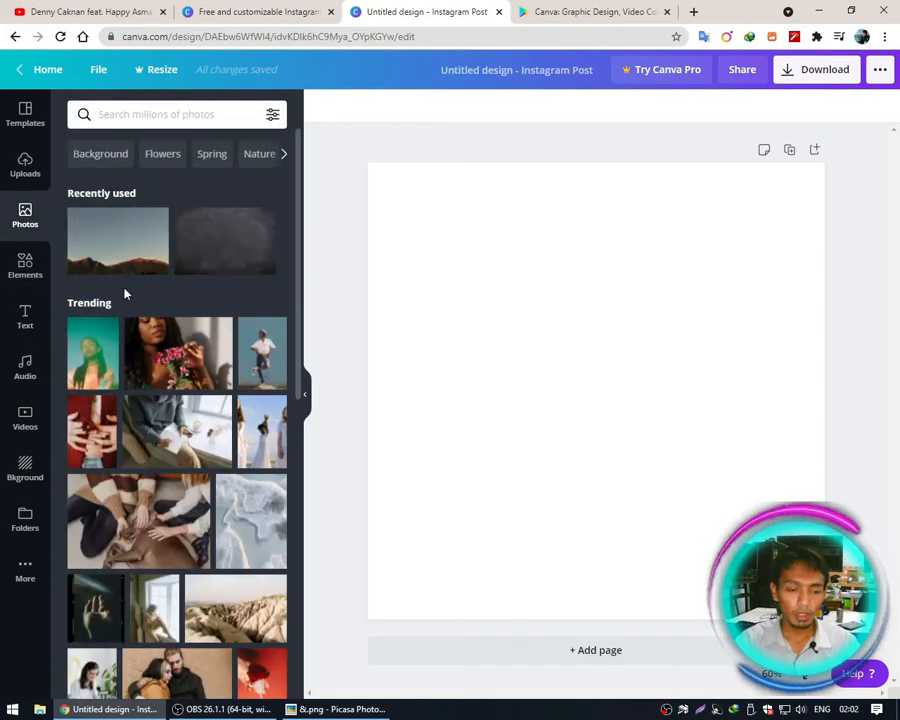
pyautogui.scroll(-5, 126, 294)
pyautogui.scroll(5, 112, 362)
pyautogui.click(28, 264)
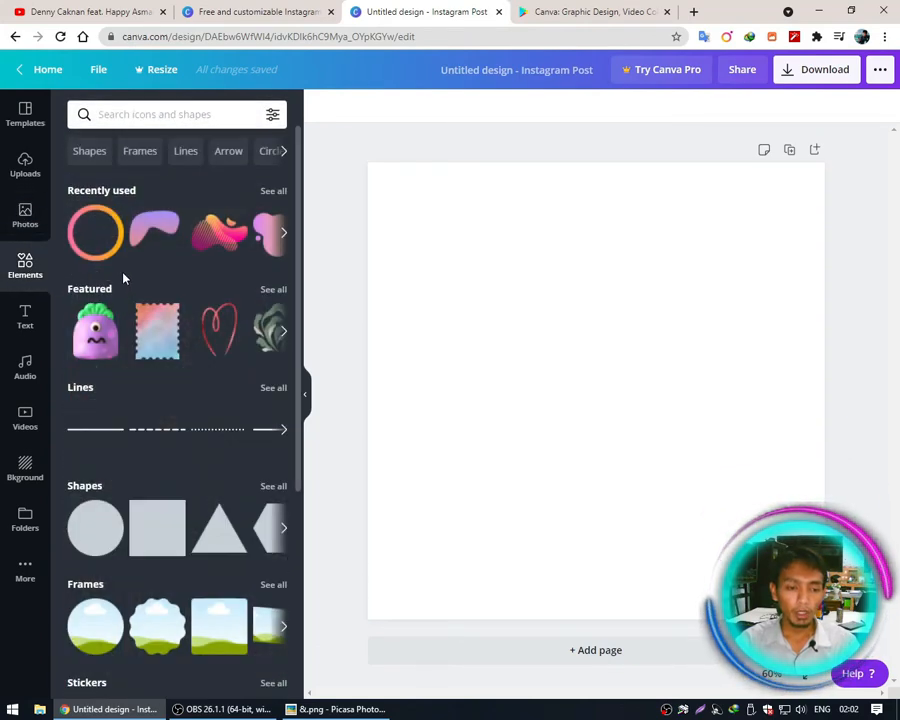
pyautogui.scroll(-2, 128, 314)
pyautogui.scroll(1, 167, 375)
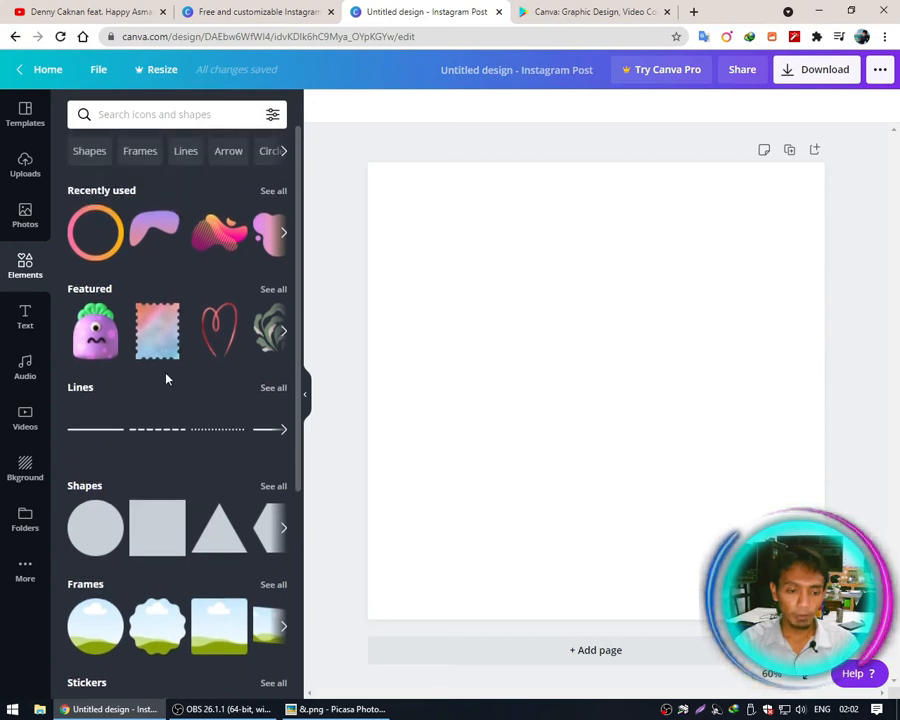
pyautogui.scroll(-4, 165, 394)
pyautogui.scroll(1, 160, 312)
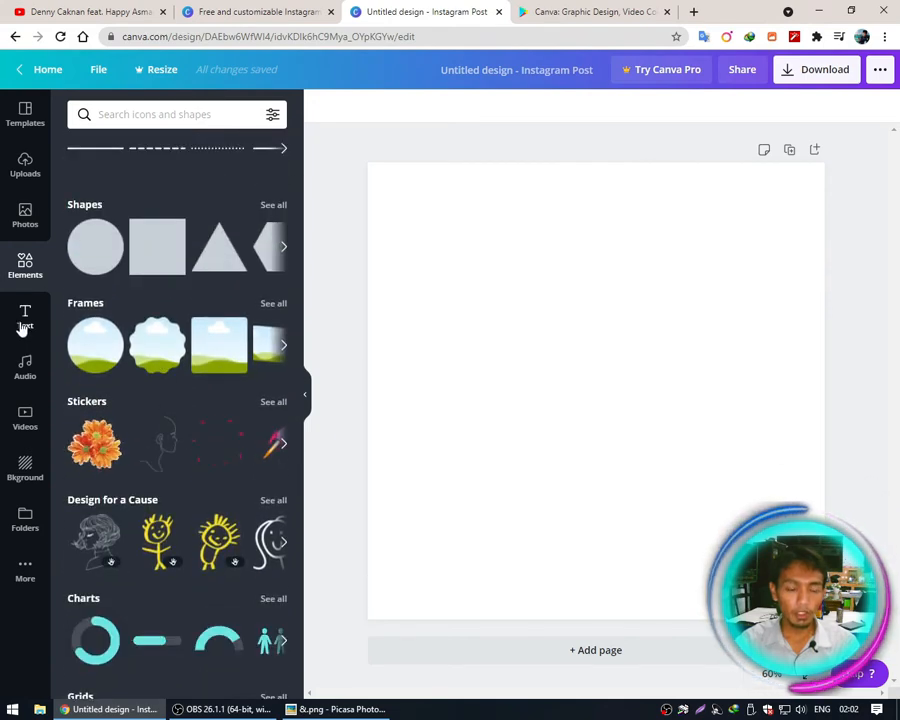
pyautogui.click(23, 322)
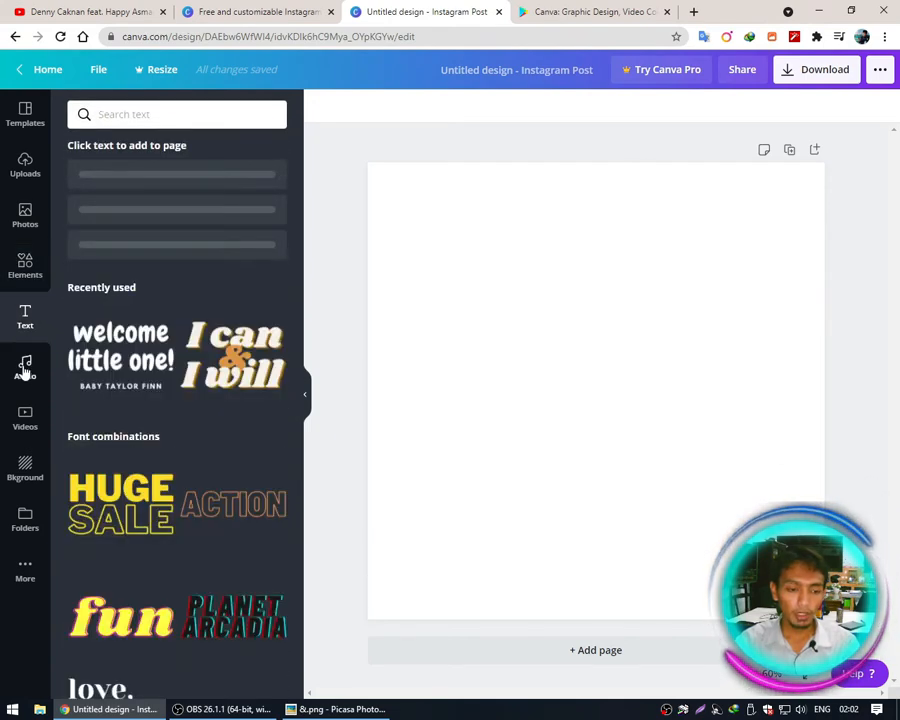
pyautogui.click(24, 366)
pyautogui.click(25, 418)
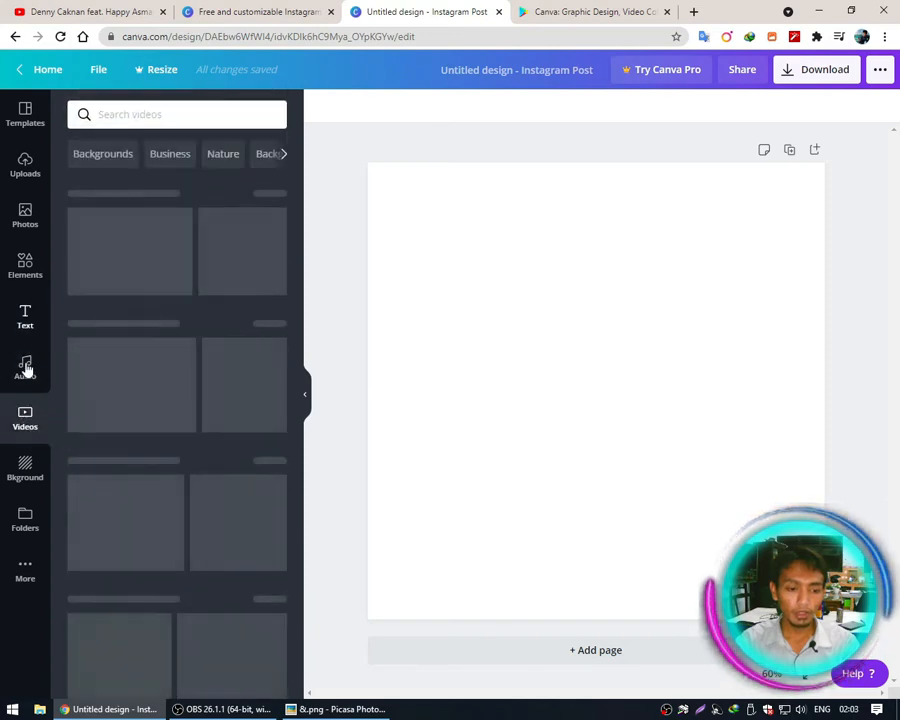
# Browse the recently used templates and apply the "We salute all frontliners!" coronavirus template to the page.
pyautogui.click(24, 128)
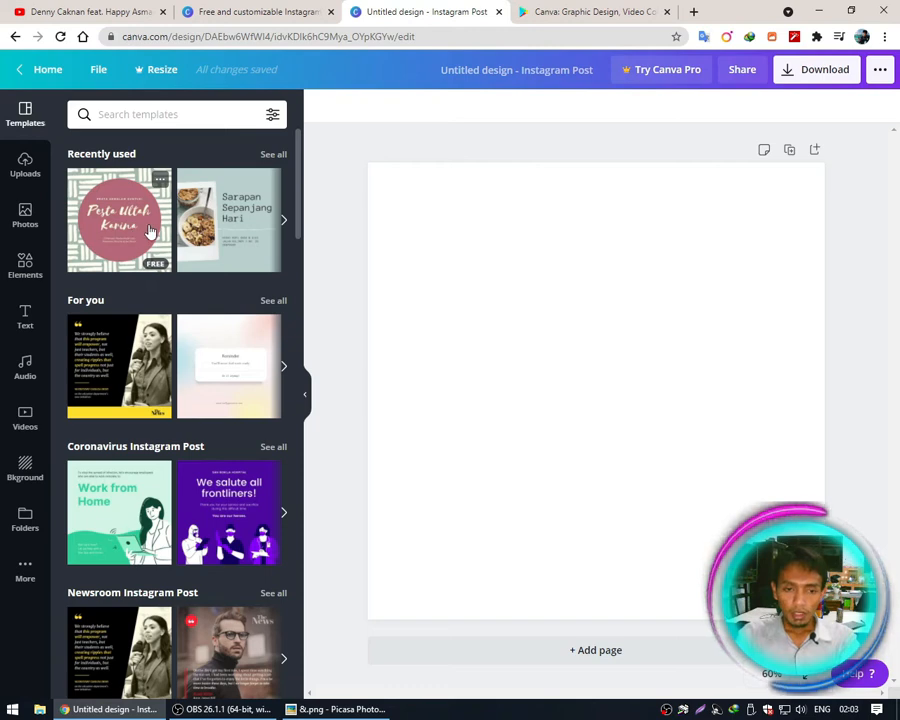
pyautogui.click(287, 222)
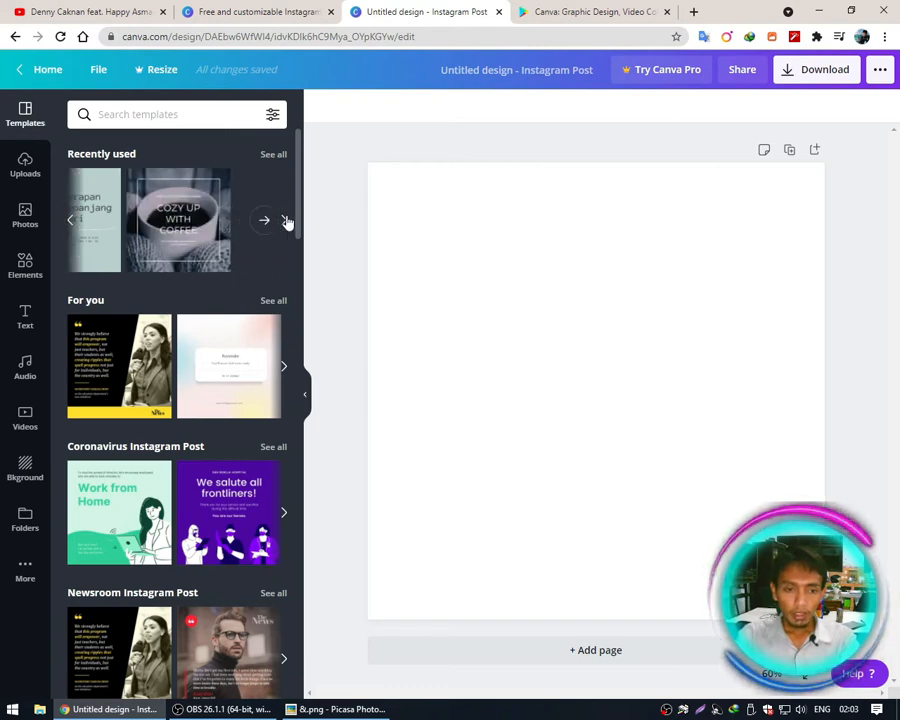
pyautogui.click(76, 224)
pyautogui.click(210, 523)
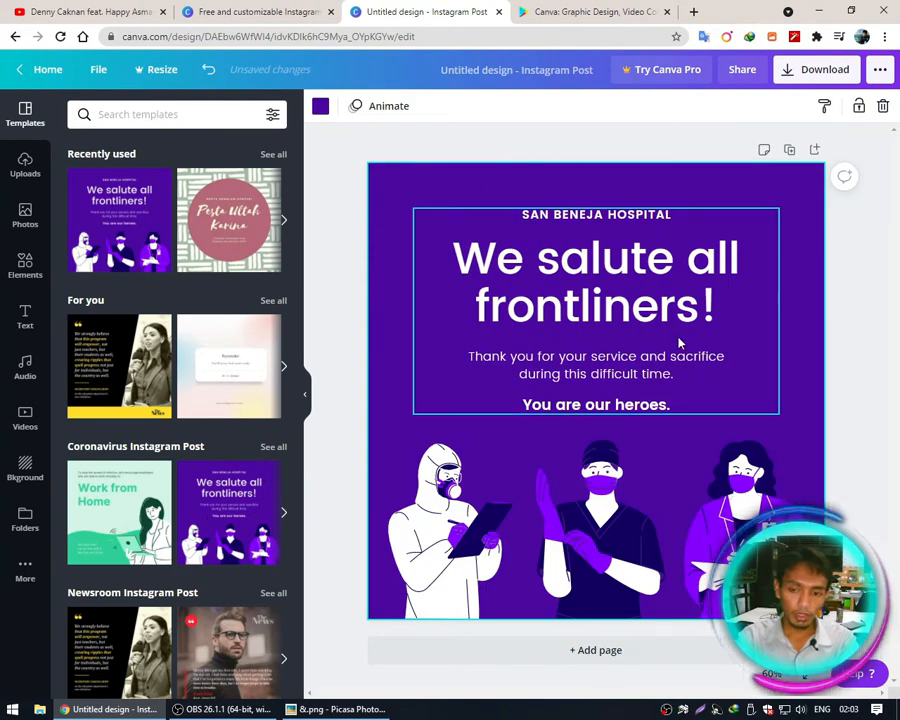
# Delete the illustration of the figure in the protective suit and shift the gloved medic beside it towards the vacated space.
pyautogui.click(624, 252)
pyautogui.click(600, 530)
pyautogui.click(536, 356)
pyautogui.click(445, 520)
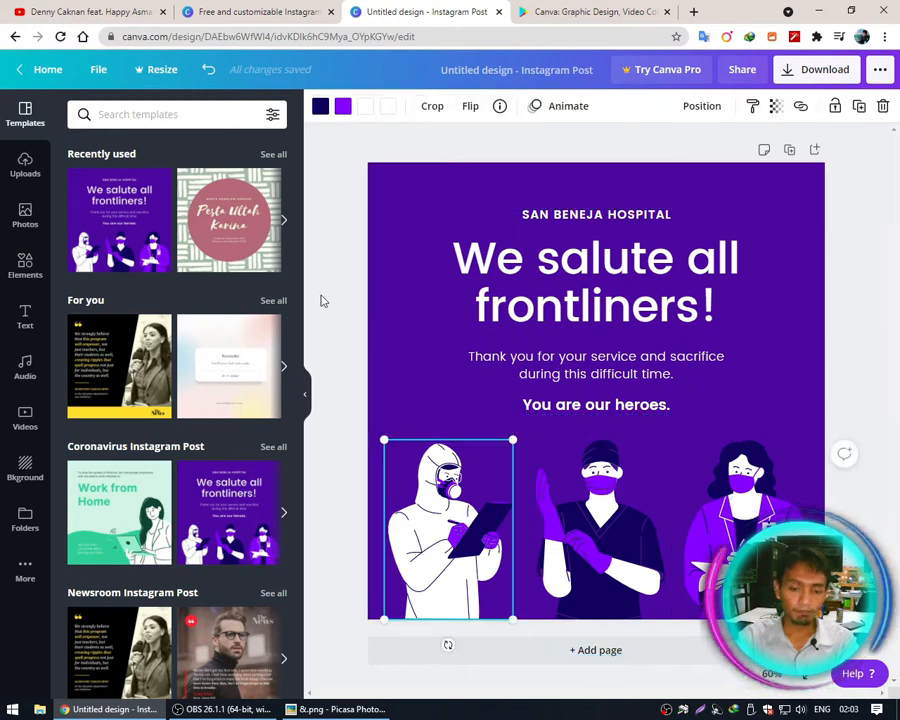
pyautogui.press('Delete')
pyautogui.click(597, 510)
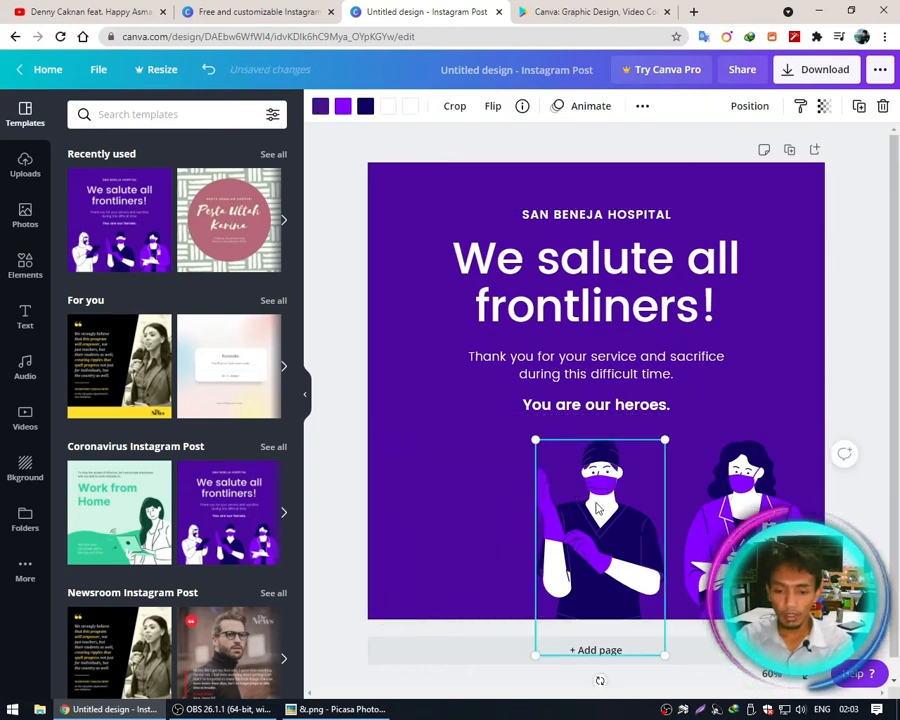
pyautogui.moveTo(597, 510); pyautogui.dragTo(511, 510)
# Replace the heading with "fsdfsf" and switch the design to the recently used party template with the pink circle.
pyautogui.click(589, 265)
pyautogui.doubleClick(589, 265)
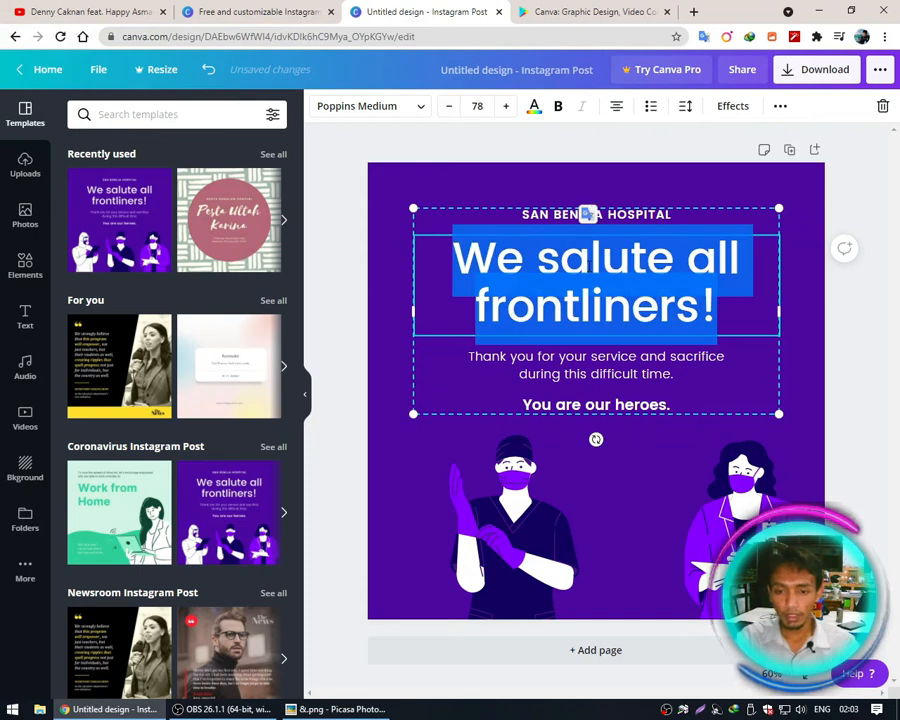
pyautogui.write('fsdfsf')
pyautogui.click(629, 476)
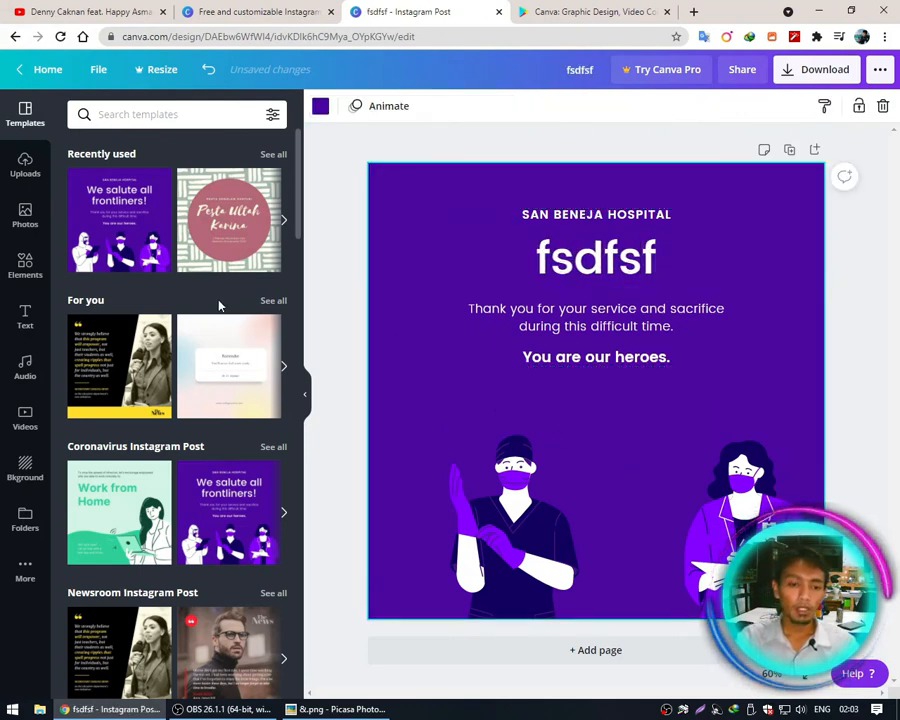
pyautogui.click(215, 220)
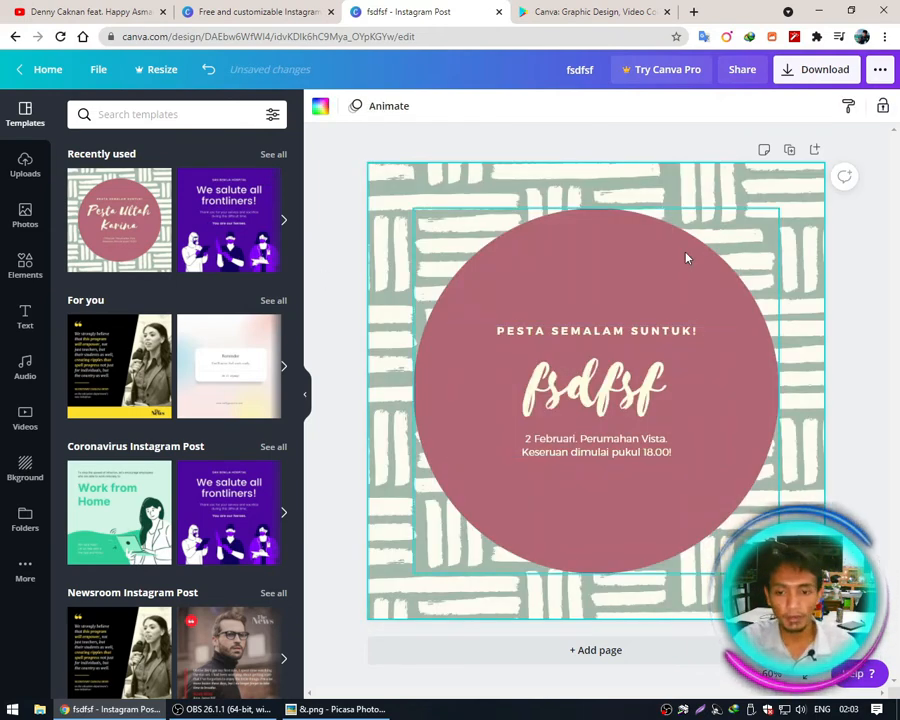
# Upload the chef muslimah and kripik tempe images from the Pictures folder to the design's image uploads.
pyautogui.click(24, 165)
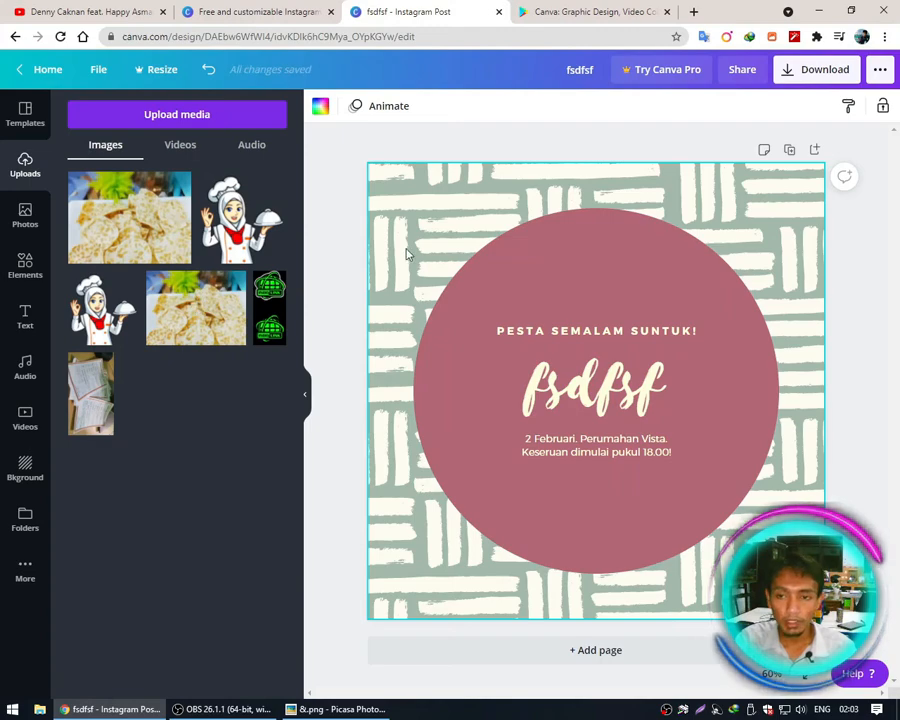
pyautogui.click(38, 709)
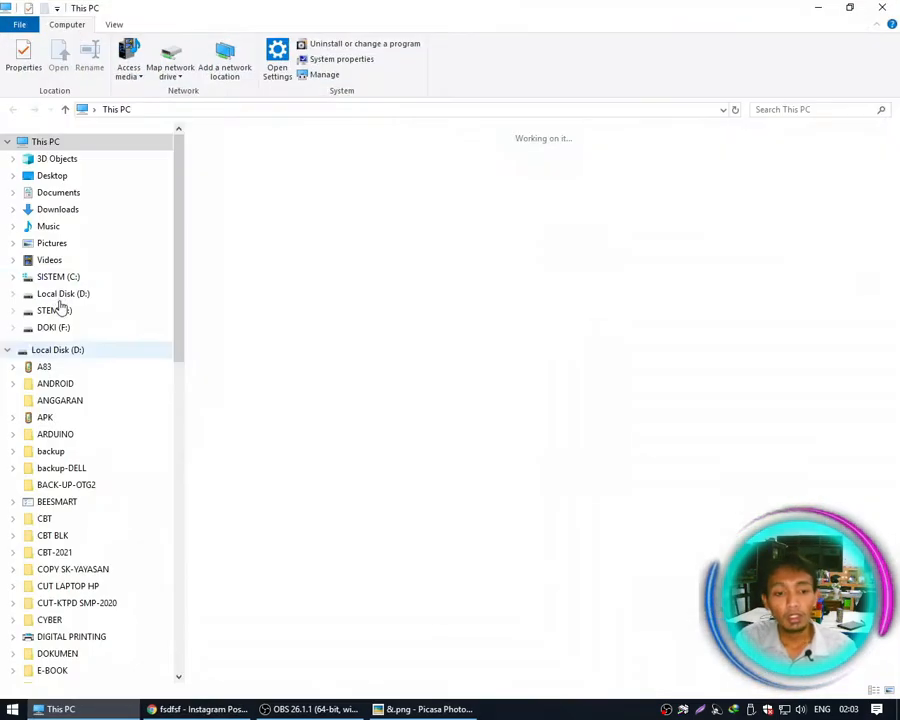
pyautogui.click(50, 246)
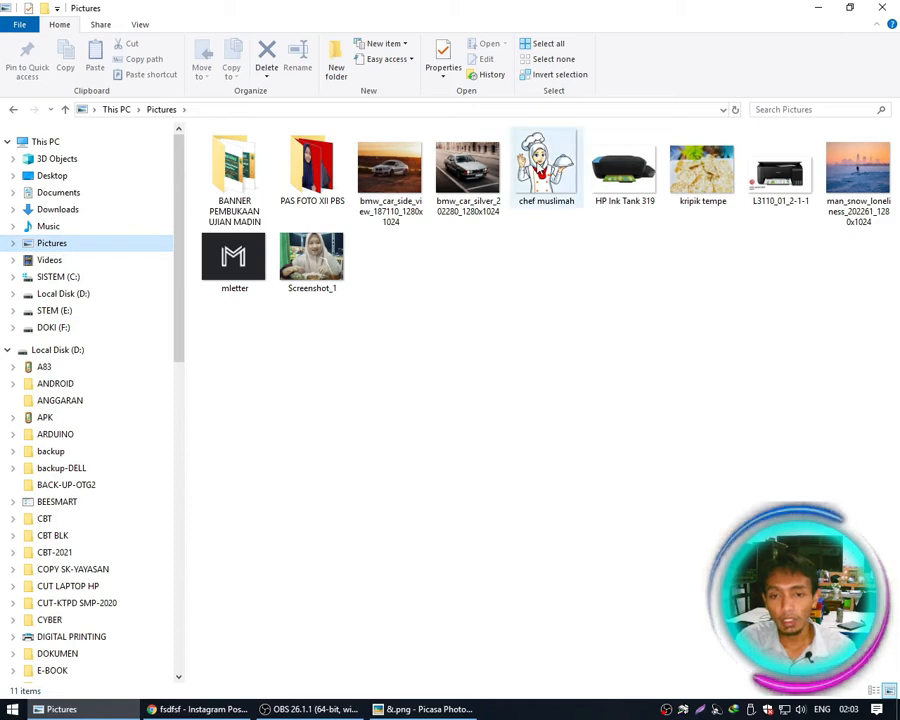
pyautogui.click(545, 185)
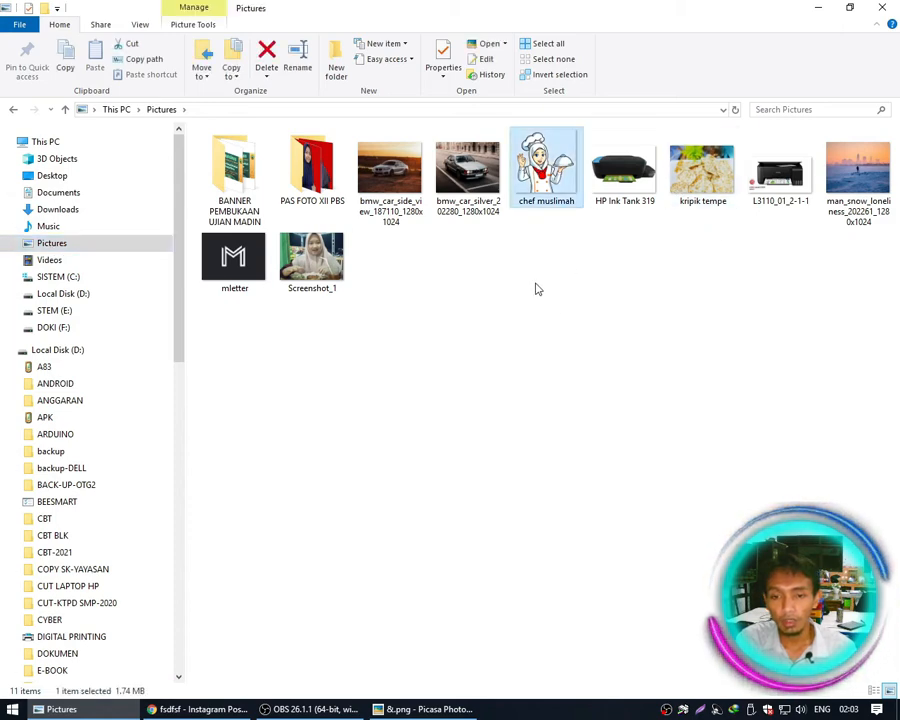
pyautogui.moveTo(552, 163); pyautogui.dragTo(186, 497)
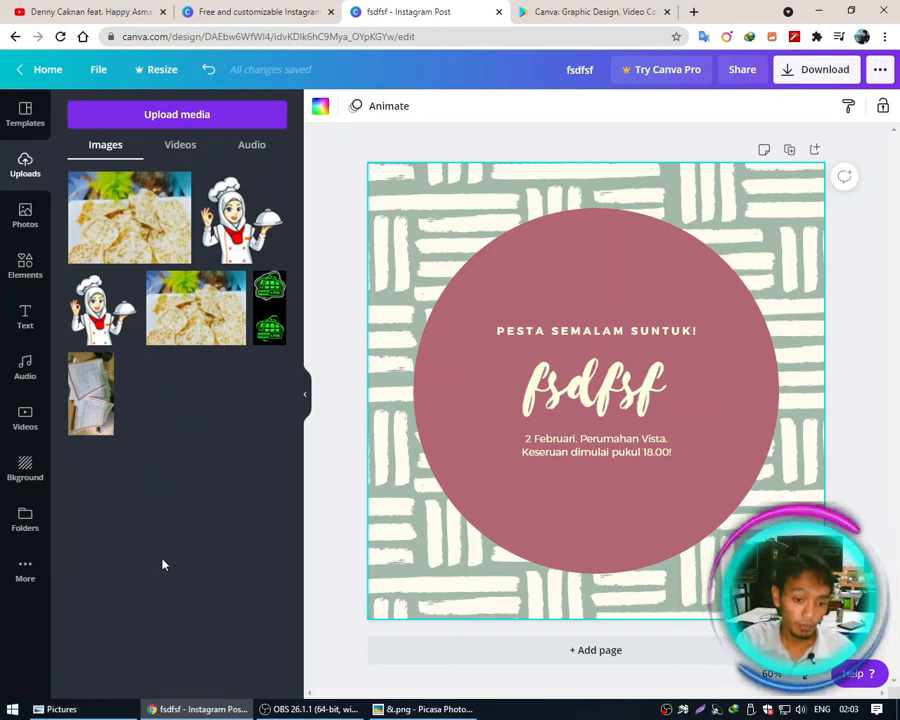
pyautogui.click(62, 708)
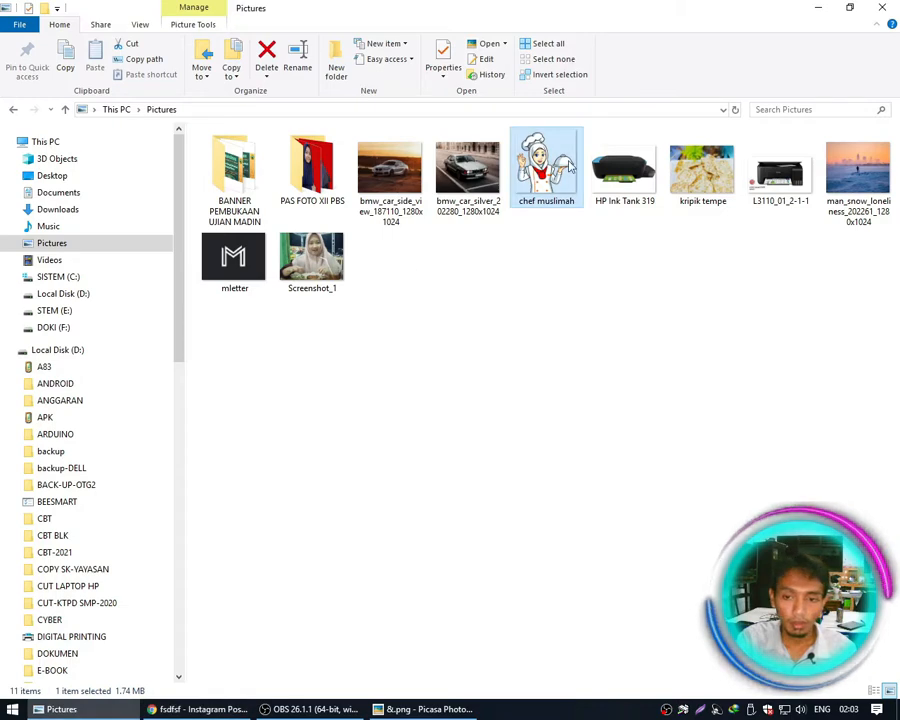
pyautogui.moveTo(563, 183); pyautogui.dragTo(202, 524)
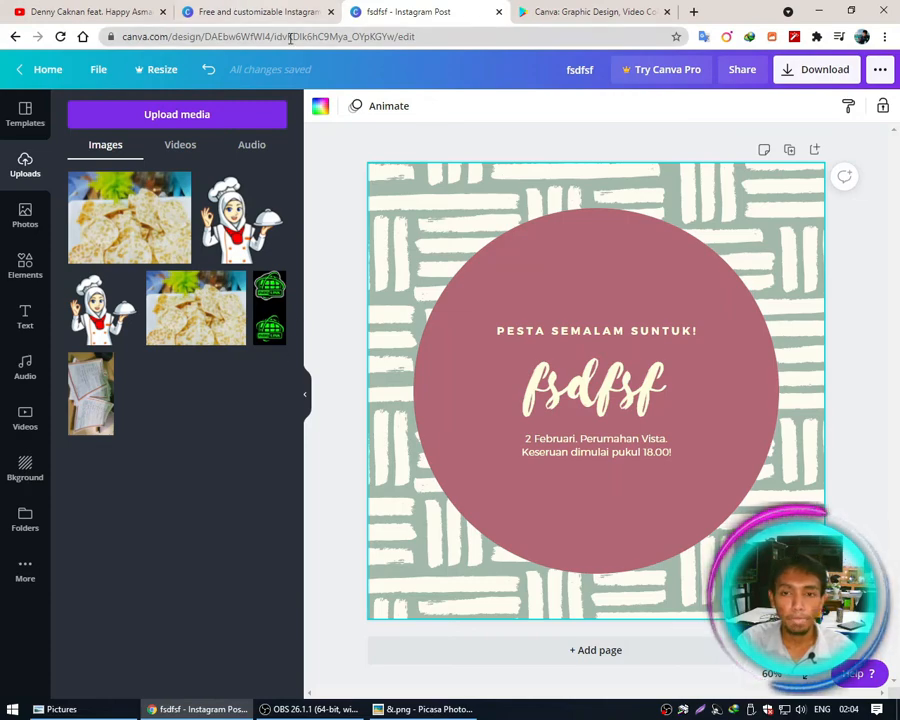
# Close the Google Play page about Canva and stay on the Instagram Post design.
pyautogui.click(520, 11)
pyautogui.click(435, 9)
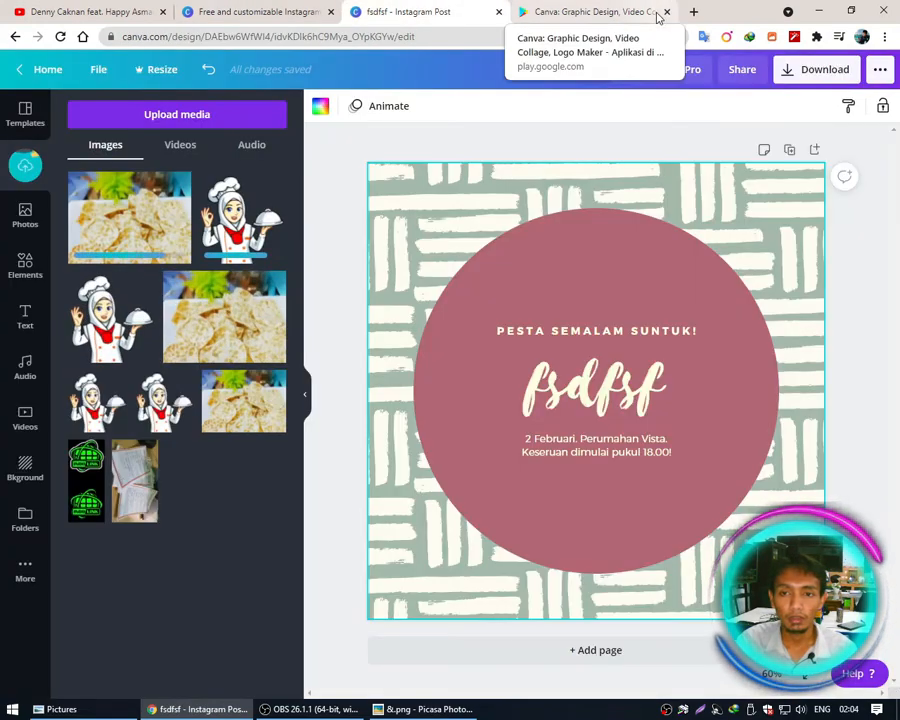
pyautogui.click(667, 11)
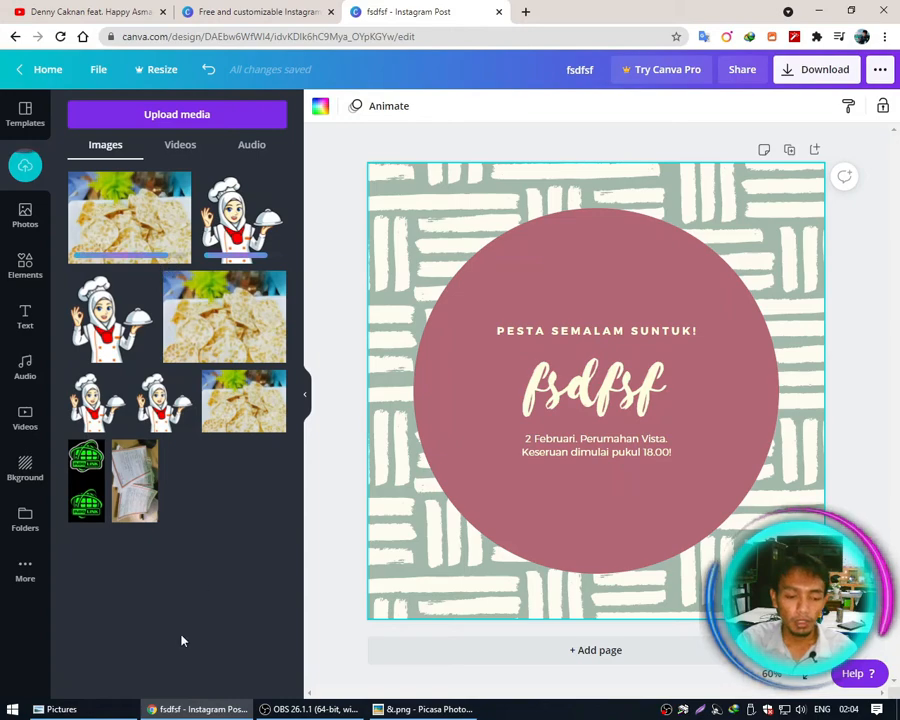
# Look at the chef muslimah and kripik tempe source files in the Pictures folder and return to the design.
pyautogui.click(84, 709)
pyautogui.moveTo(534, 173); pyautogui.dragTo(290, 550)
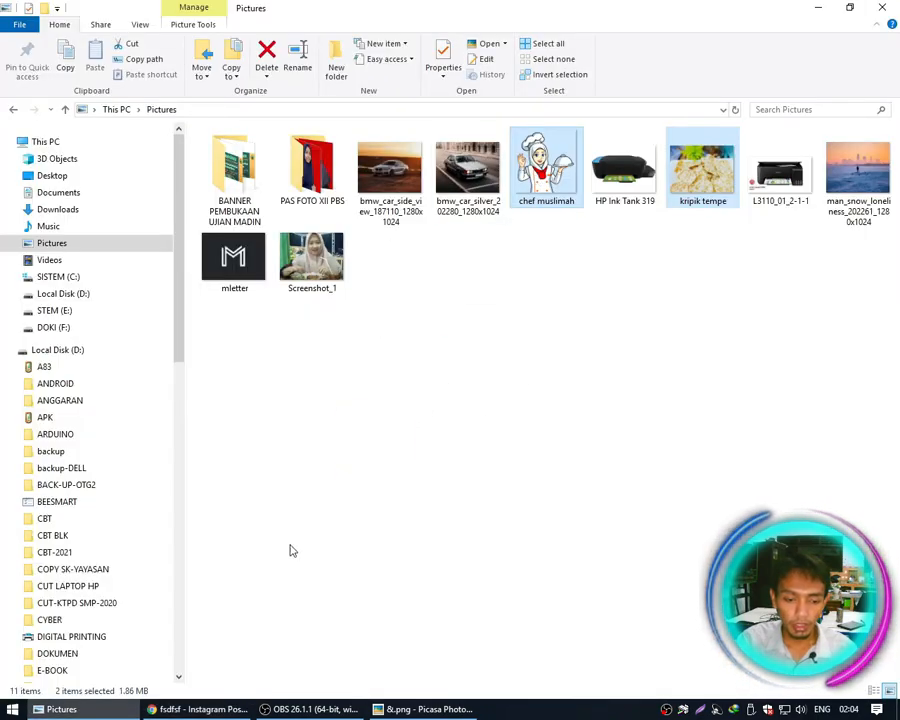
pyautogui.click(198, 709)
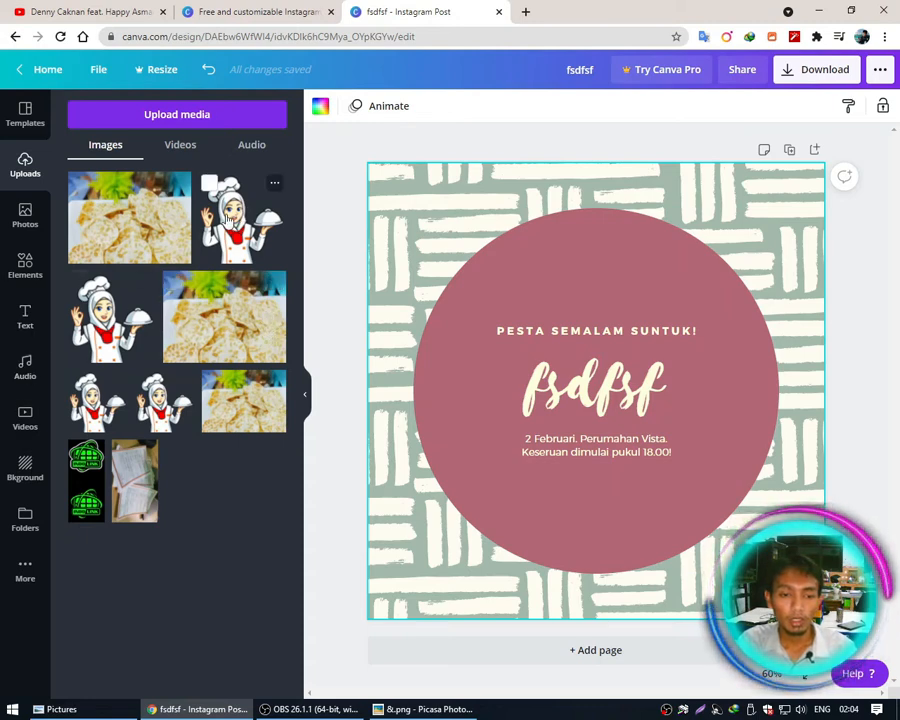
# Place the uploaded kripik tempe photo on the page and move it over the upper-left part of the pink circle.
pyautogui.moveTo(154, 244); pyautogui.dragTo(556, 362)
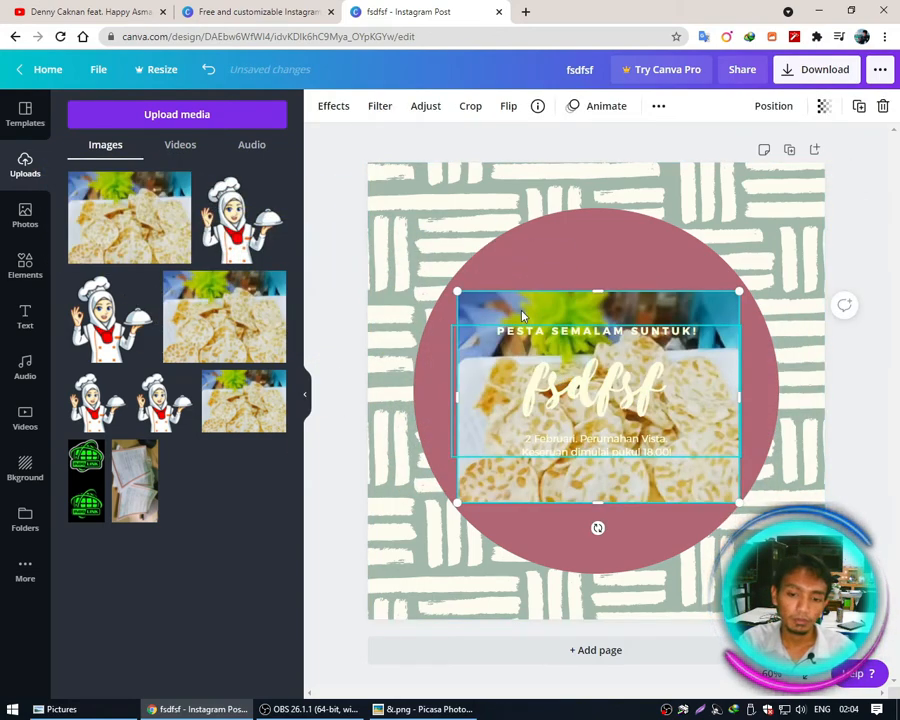
pyautogui.moveTo(521, 316); pyautogui.dragTo(472, 243)
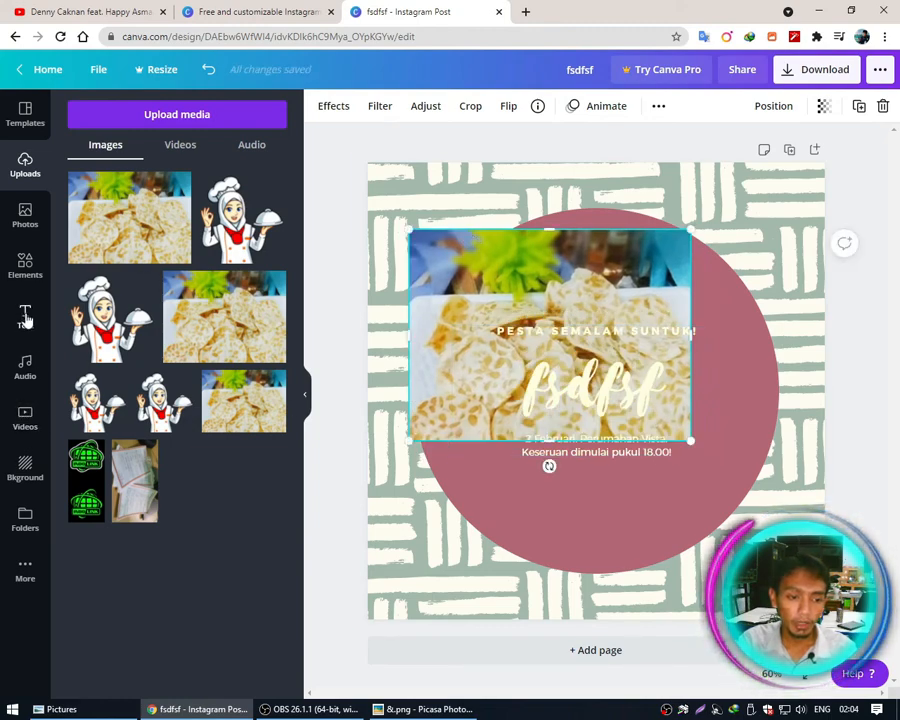
# Add a circular frame to the page, enlarge it to nearly the pink circle's size and shift it to the right.
pyautogui.click(25, 265)
pyautogui.scroll(-2, 160, 376)
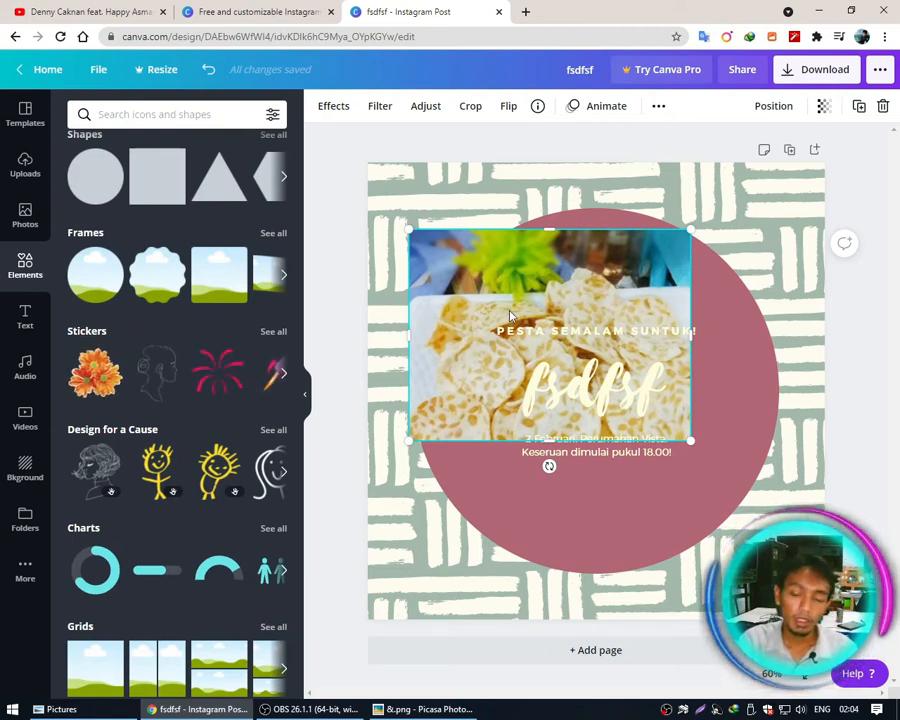
pyautogui.click(284, 276)
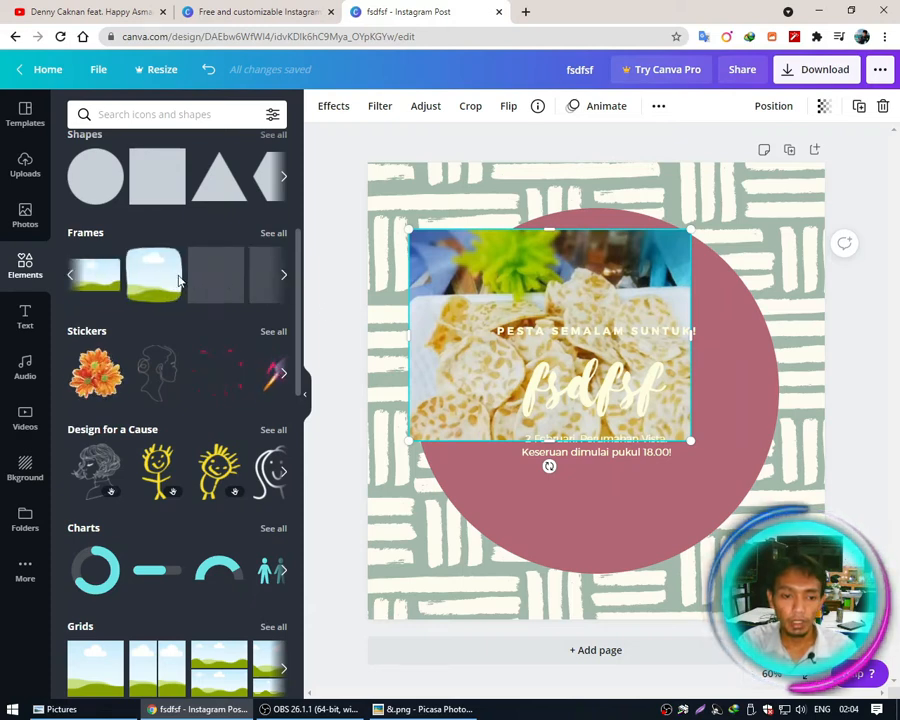
pyautogui.click(69, 277)
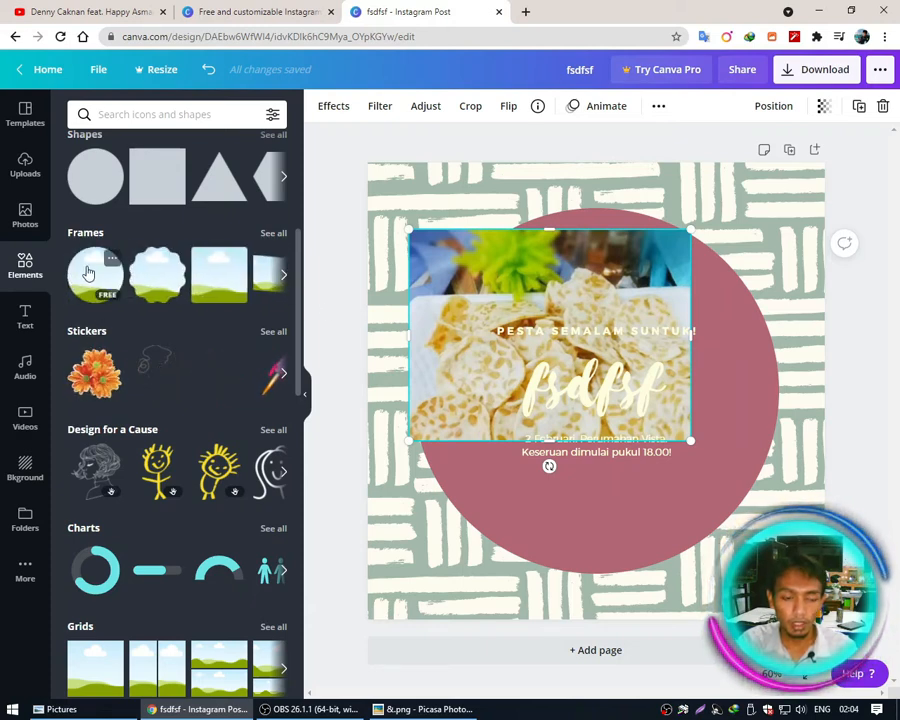
pyautogui.moveTo(88, 272); pyautogui.dragTo(589, 404)
pyautogui.moveTo(660, 460); pyautogui.dragTo(773, 573)
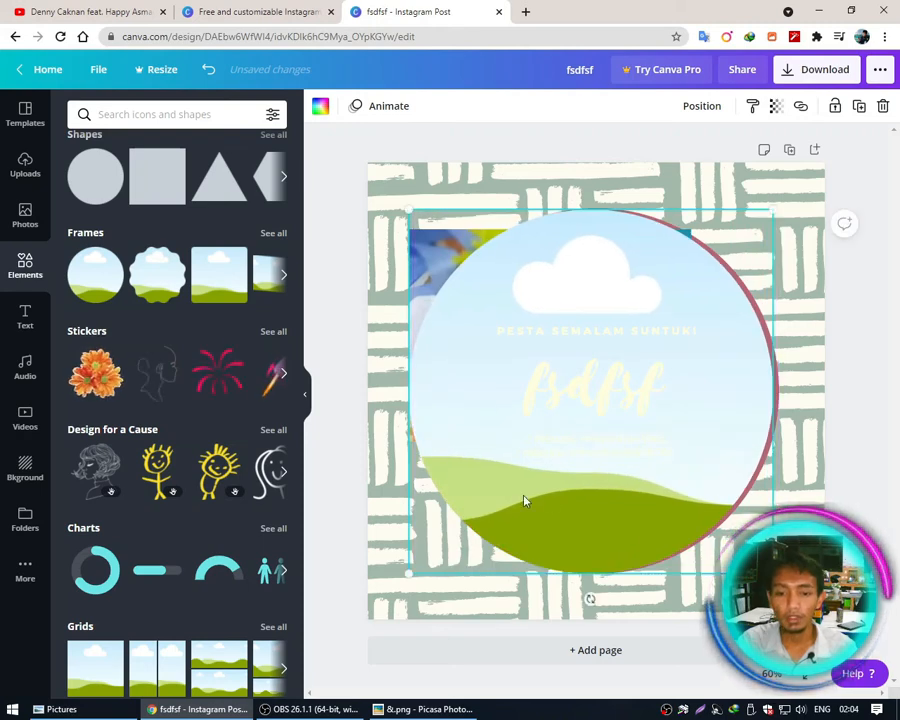
pyautogui.moveTo(559, 493); pyautogui.dragTo(622, 492)
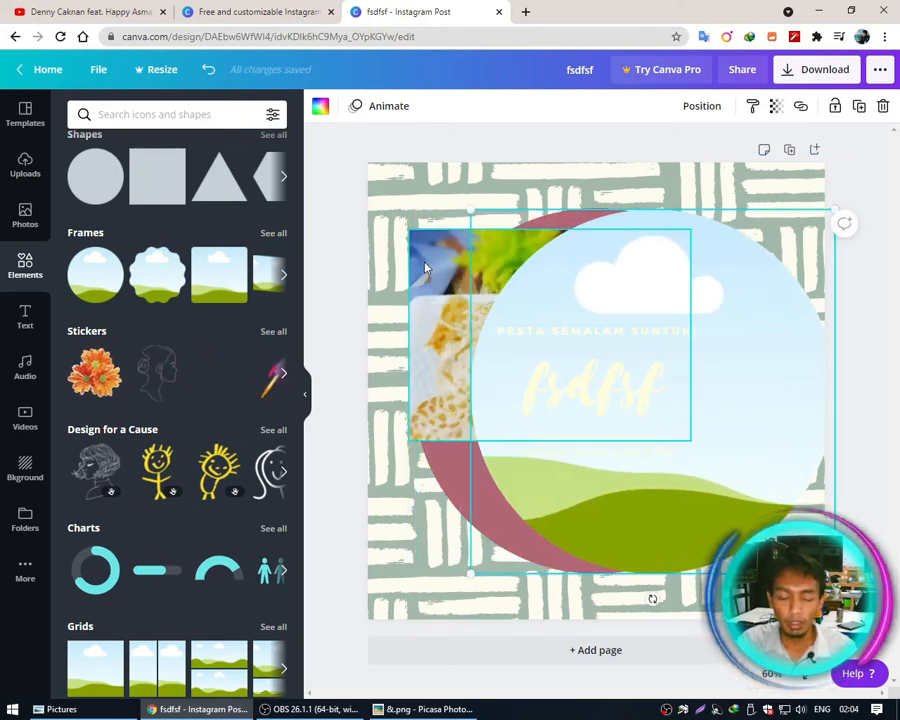
# Move the kripik tempe photo clear of the circular frame and drop it into the frame as its fill.
pyautogui.moveTo(416, 272); pyautogui.dragTo(388, 426)
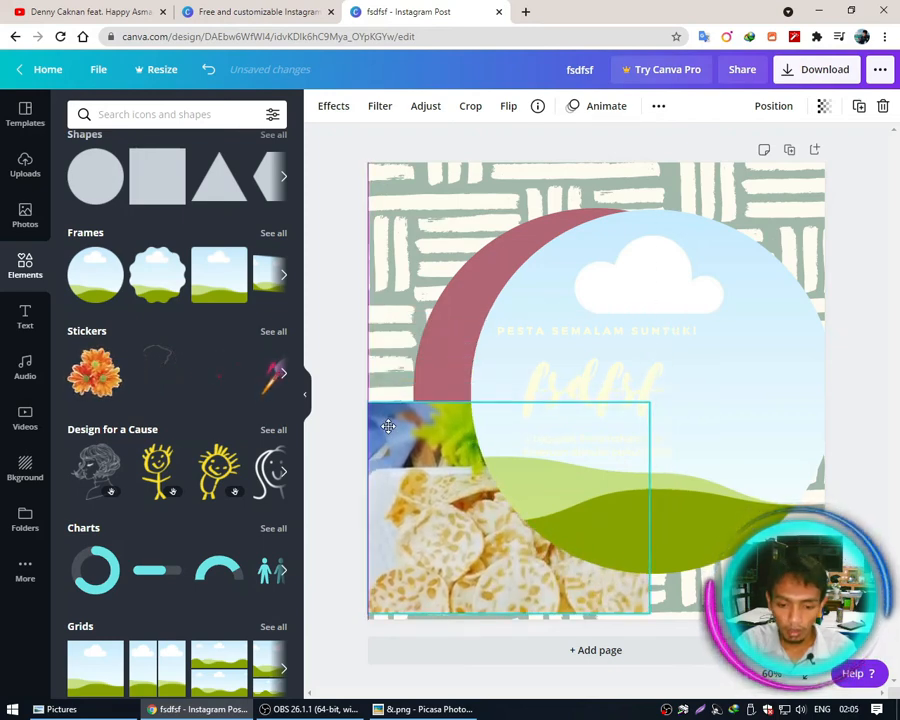
pyautogui.moveTo(388, 426); pyautogui.dragTo(388, 426)
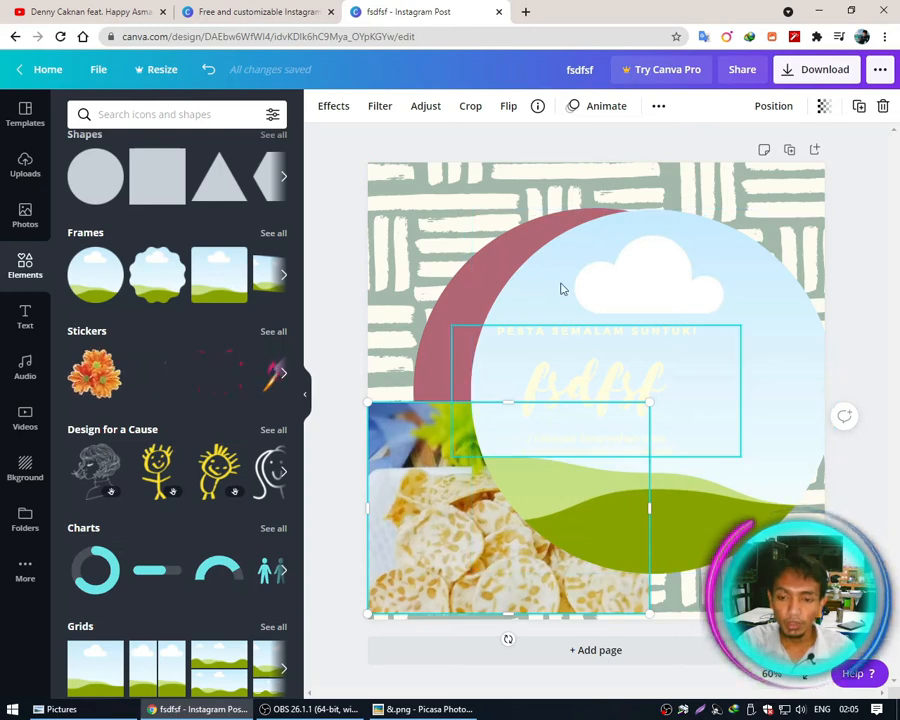
pyautogui.click(656, 265)
pyautogui.click(420, 545)
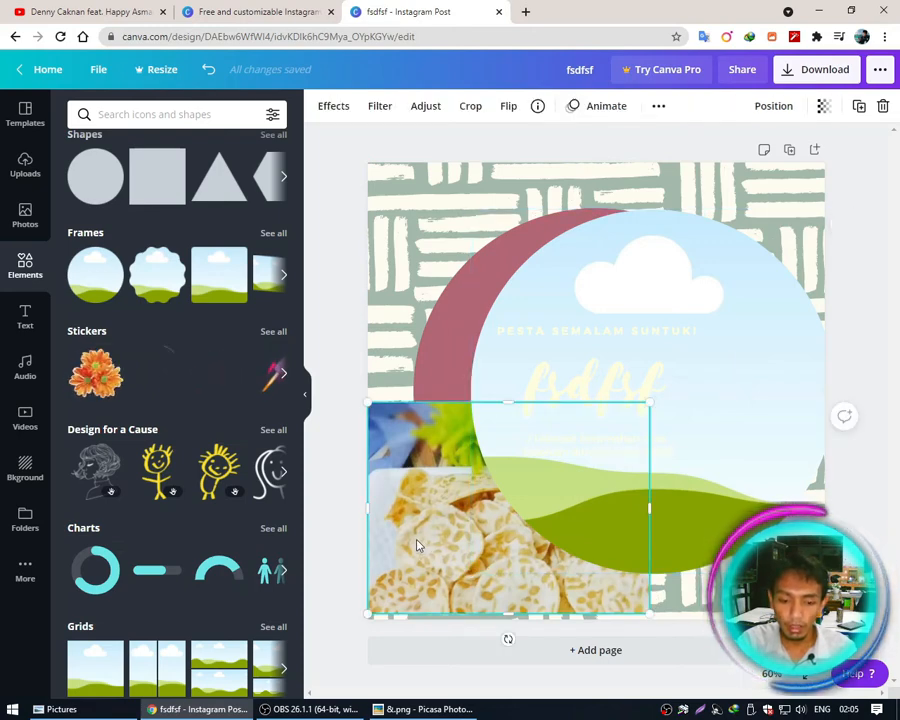
pyautogui.moveTo(418, 545); pyautogui.dragTo(575, 498)
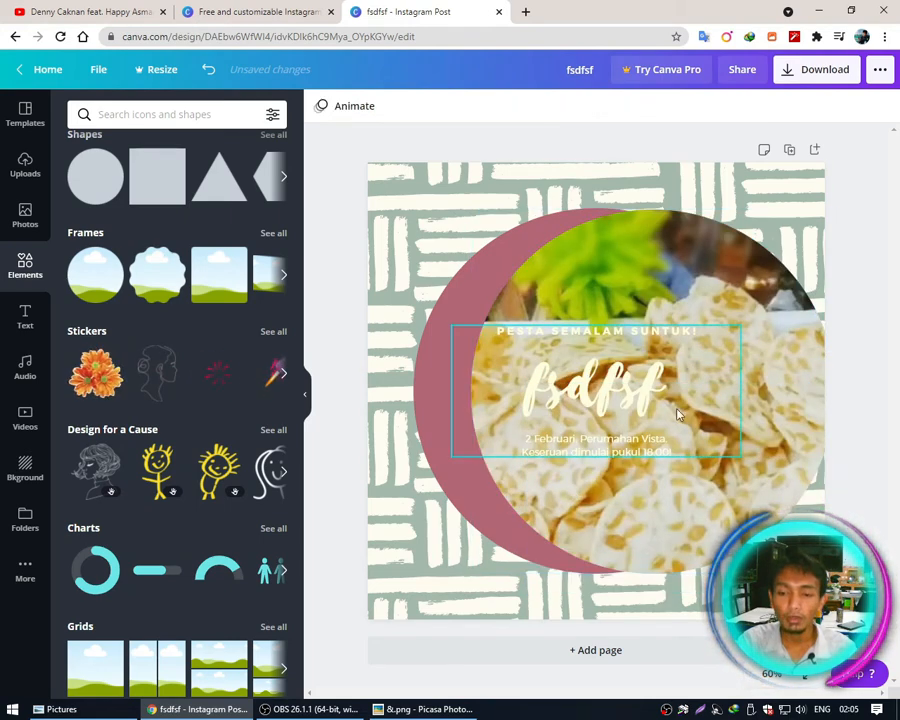
# Move the pink circle towards the page's upper-left area and place the photo-filled circular frame over it.
pyautogui.click(723, 293)
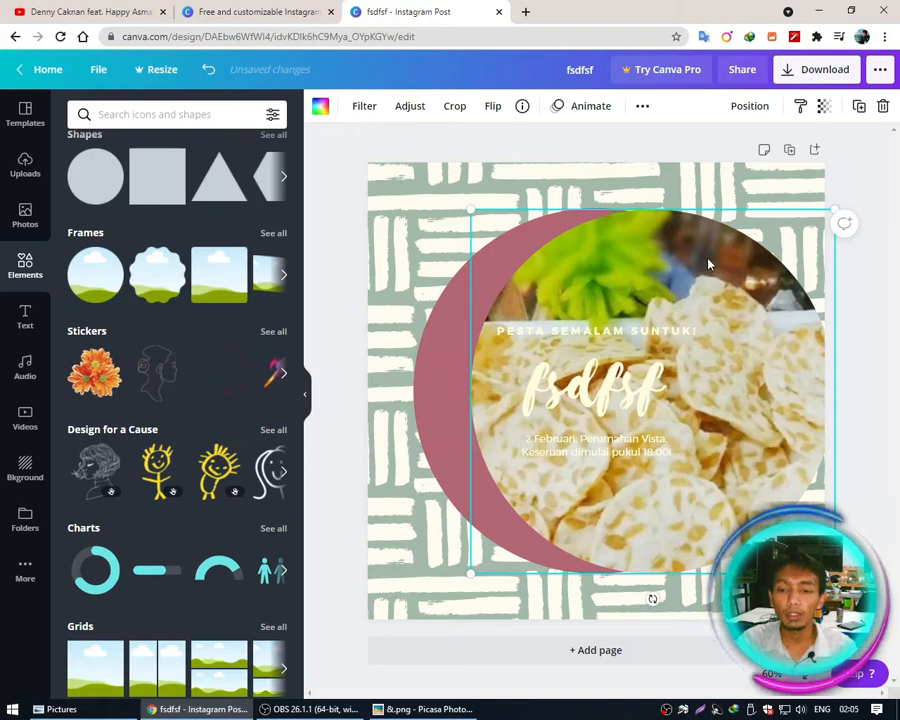
pyautogui.moveTo(708, 264); pyautogui.dragTo(697, 241)
pyautogui.click(421, 383)
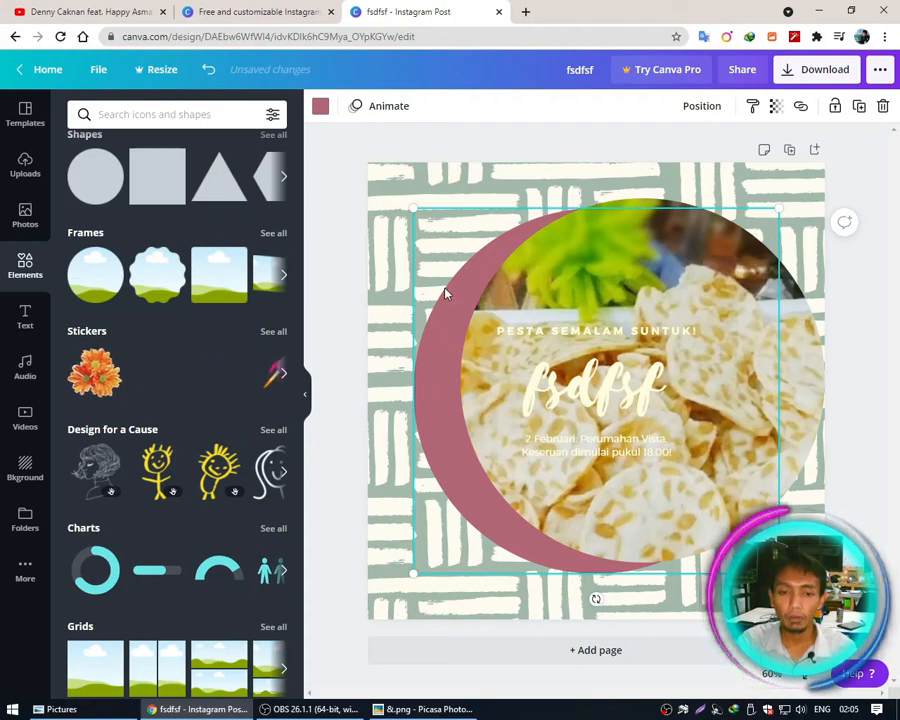
pyautogui.moveTo(436, 297); pyautogui.dragTo(411, 274)
pyautogui.click(681, 248)
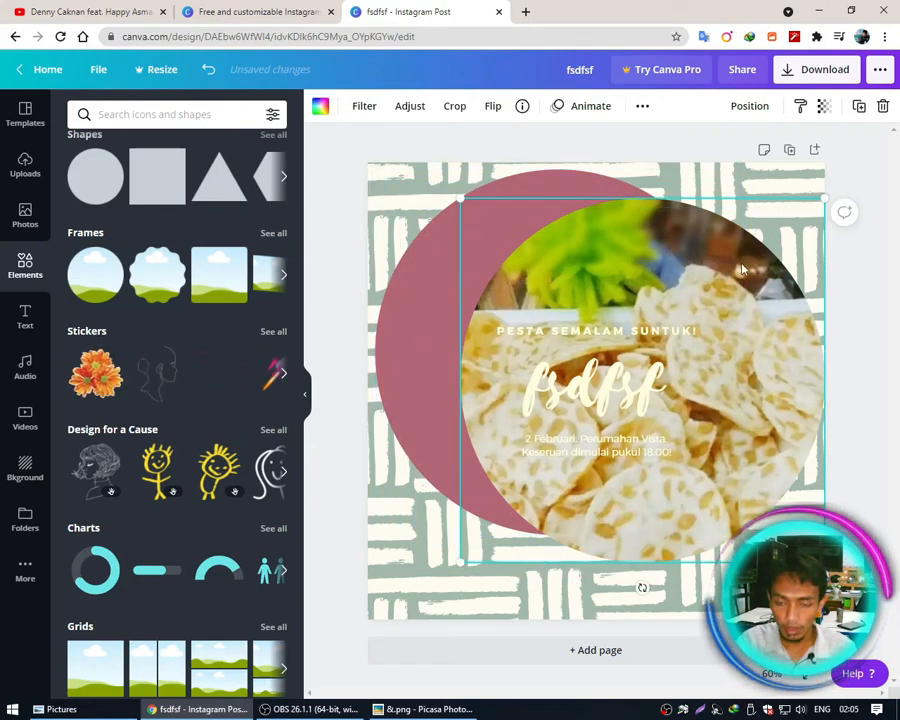
pyautogui.moveTo(749, 262); pyautogui.dragTo(661, 243)
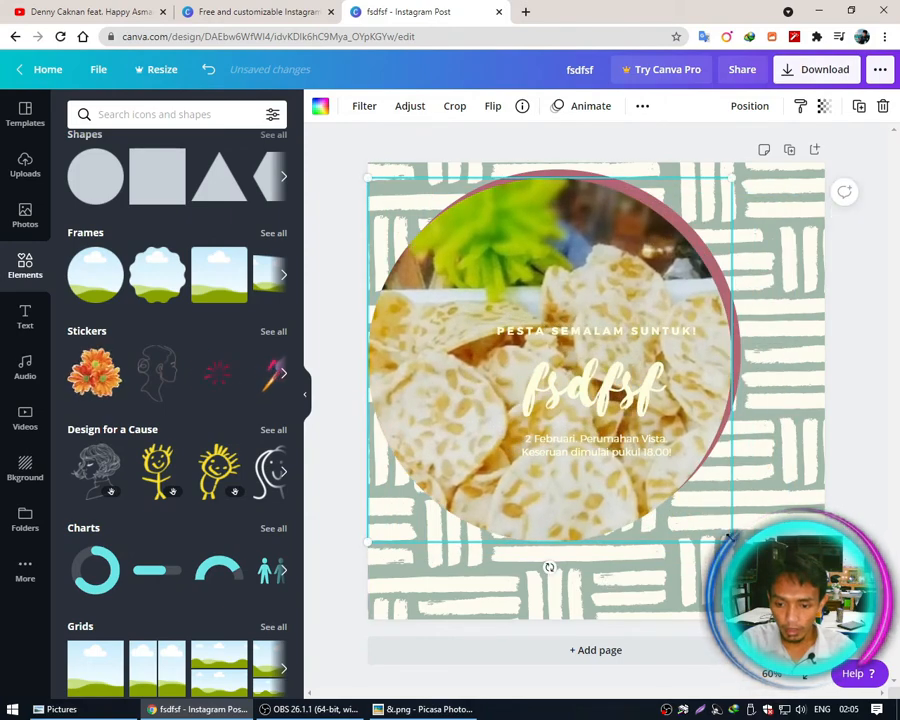
# Shrink the photo frame slightly and centre it on the pink circle so the circle forms an even border.
pyautogui.click(600, 168)
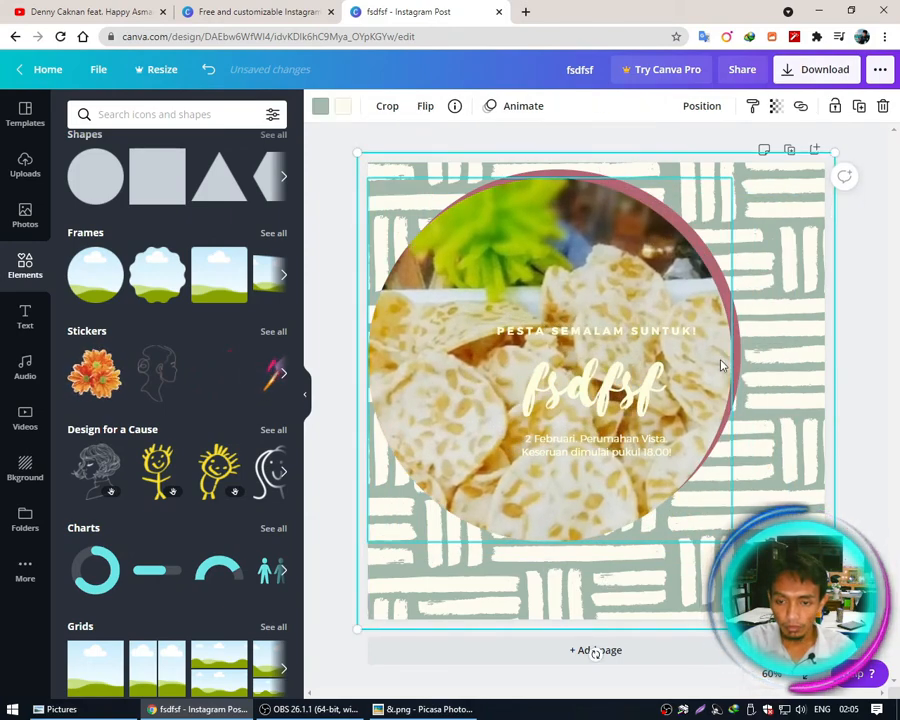
pyautogui.click(621, 259)
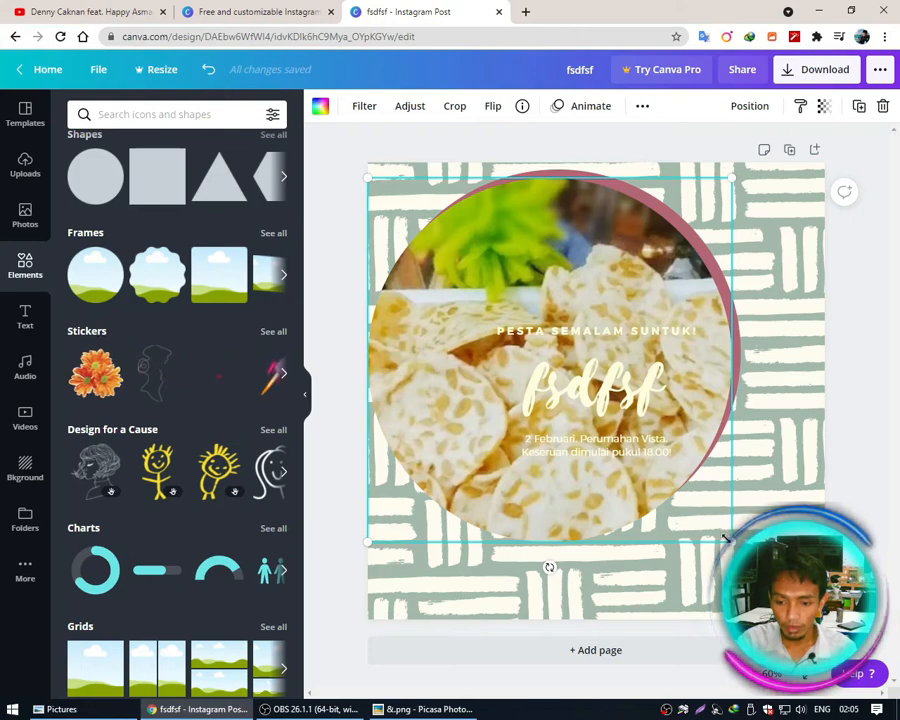
pyautogui.moveTo(726, 538); pyautogui.dragTo(718, 527)
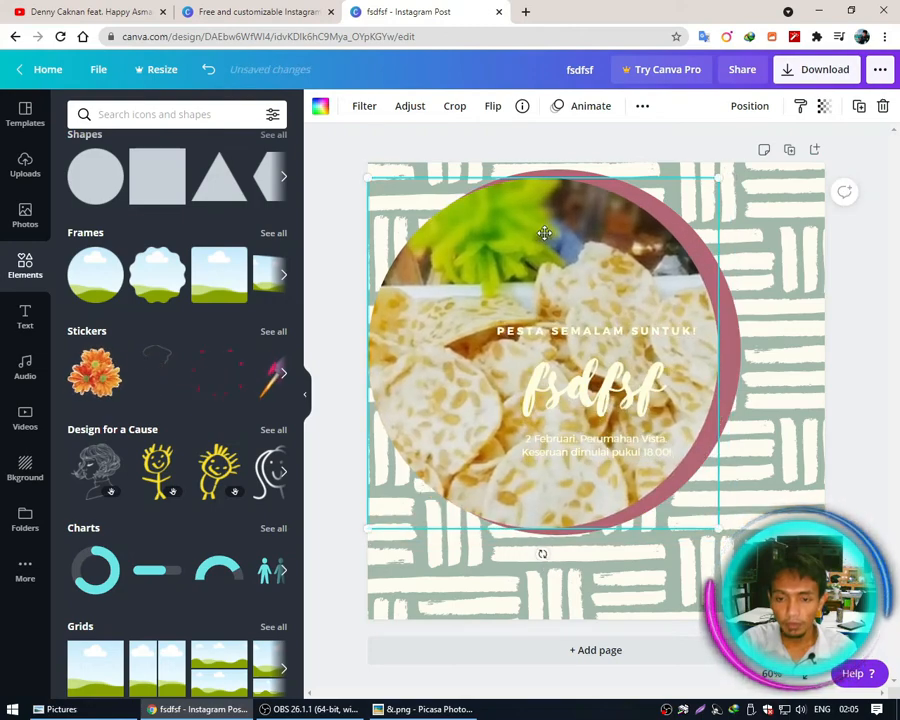
pyautogui.moveTo(544, 233); pyautogui.dragTo(548, 231)
pyautogui.click(766, 185)
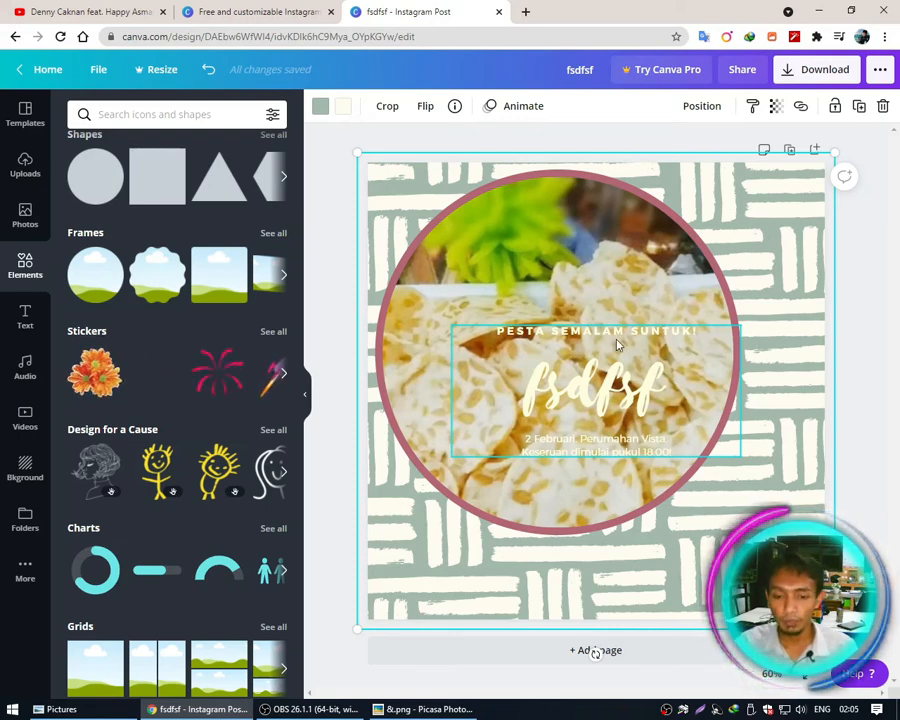
# Move the fsdfsf text group slightly up and to the left over the kripik tempe photo.
pyautogui.click(428, 483)
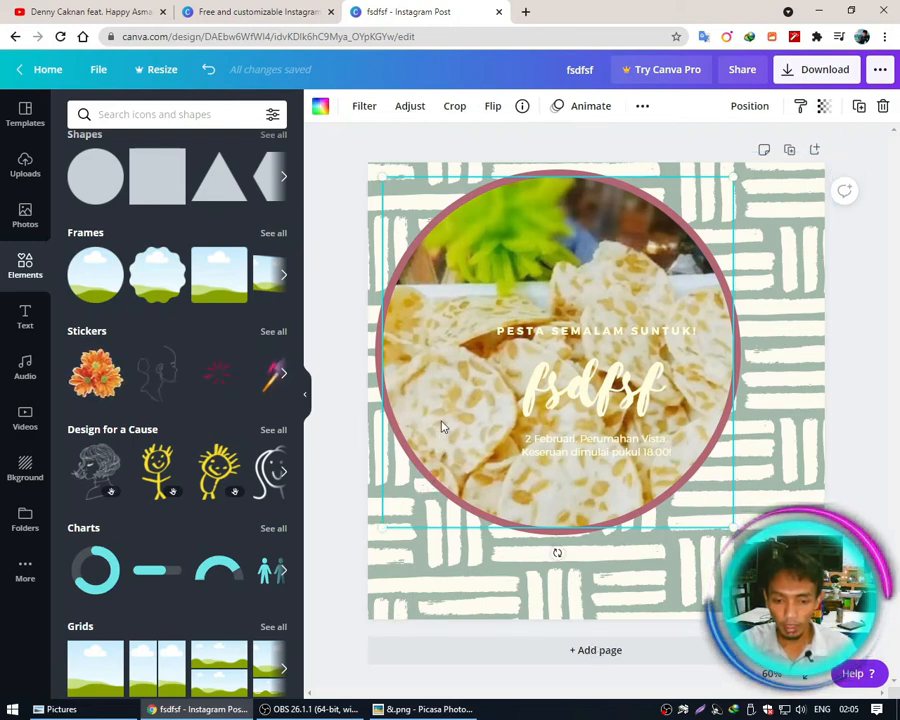
pyautogui.click(576, 397)
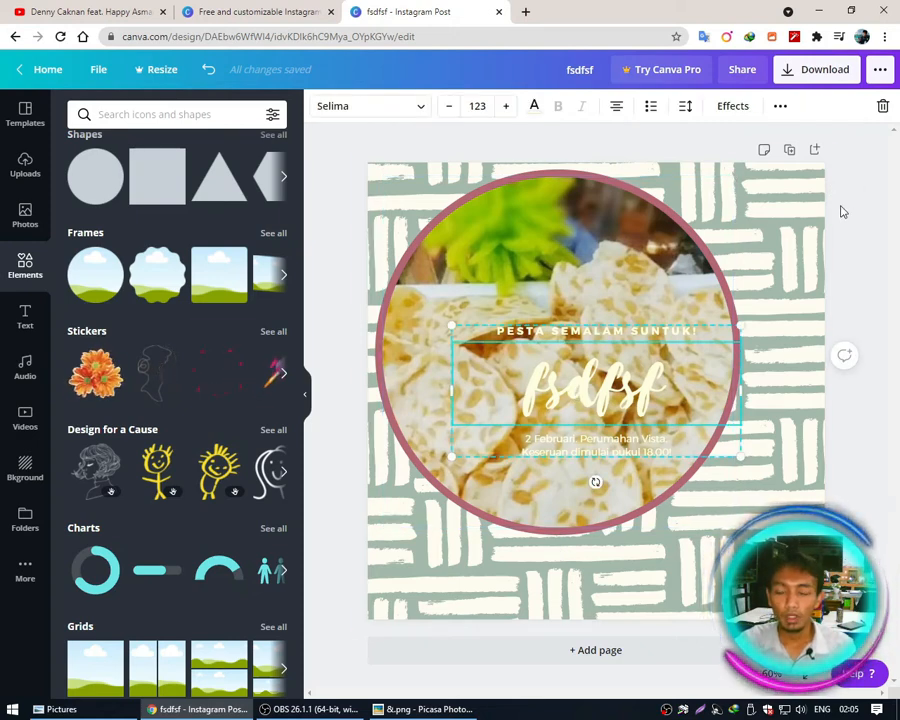
pyautogui.moveTo(651, 339); pyautogui.dragTo(591, 347)
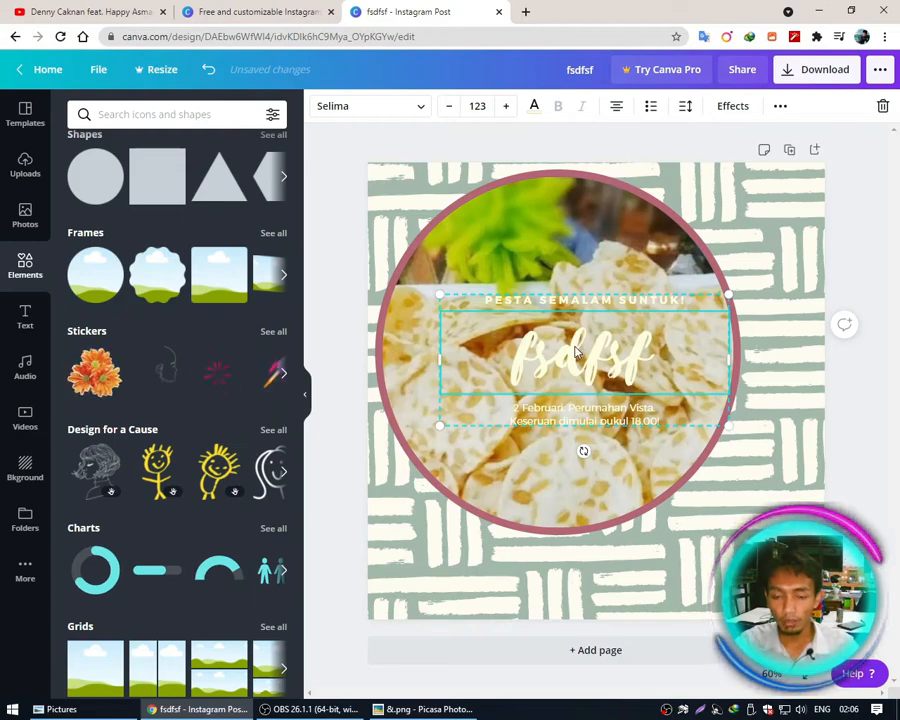
# Try to send the fsdfsf text group one layer backward, and undo the layer change.
pyautogui.rightClick(577, 350)
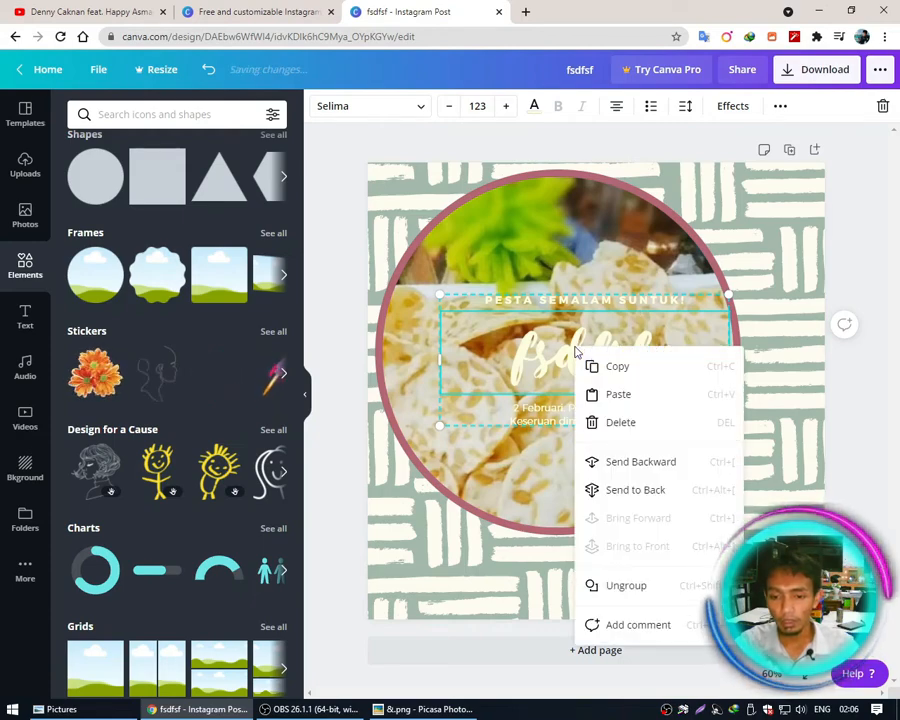
pyautogui.click(629, 468)
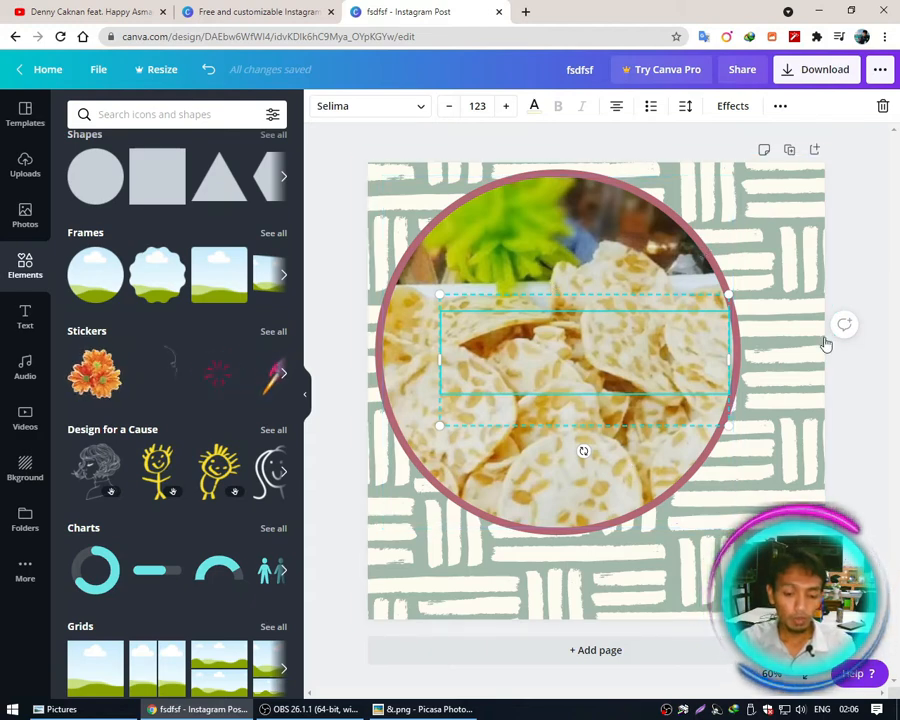
pyautogui.hotkey('ctrl', ']')
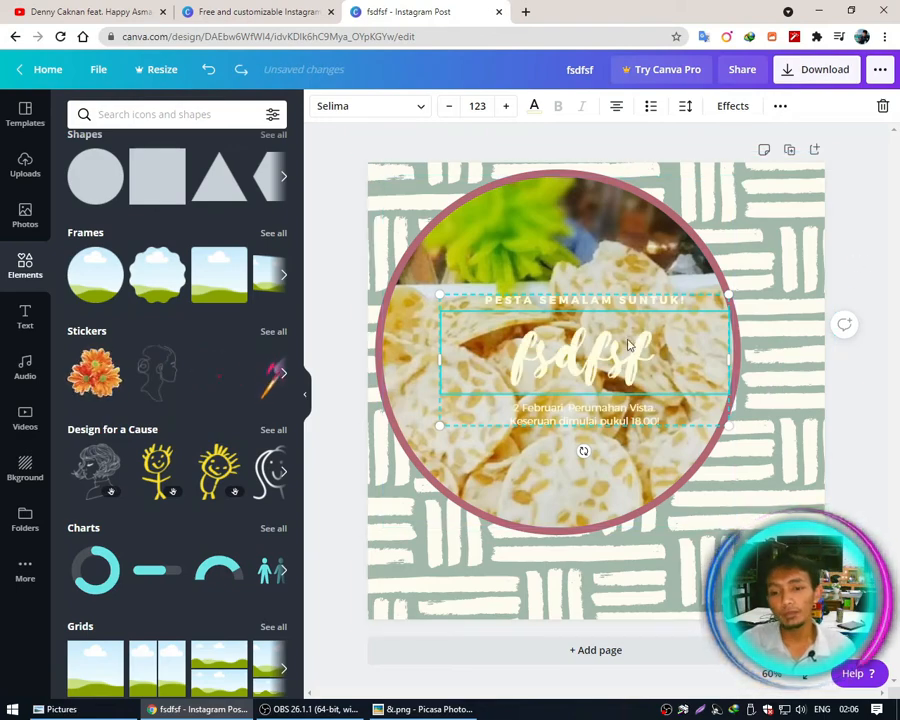
# Move the fsdfsf text group to the upper-right part of the page, overlapping the photo circle's edge.
pyautogui.moveTo(632, 362); pyautogui.dragTo(716, 314)
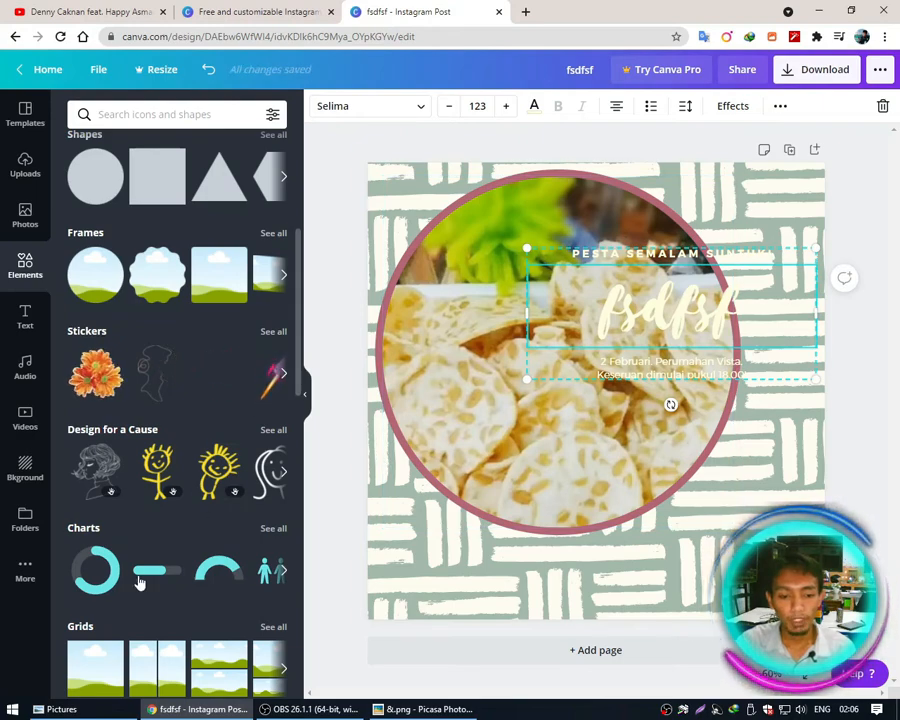
# Place the uploaded chef muslimah image on the page, resize it to about 436 by 456, and position it over the photo circle's lower-left edge.
pyautogui.scroll(-2, 234, 510)
pyautogui.click(24, 170)
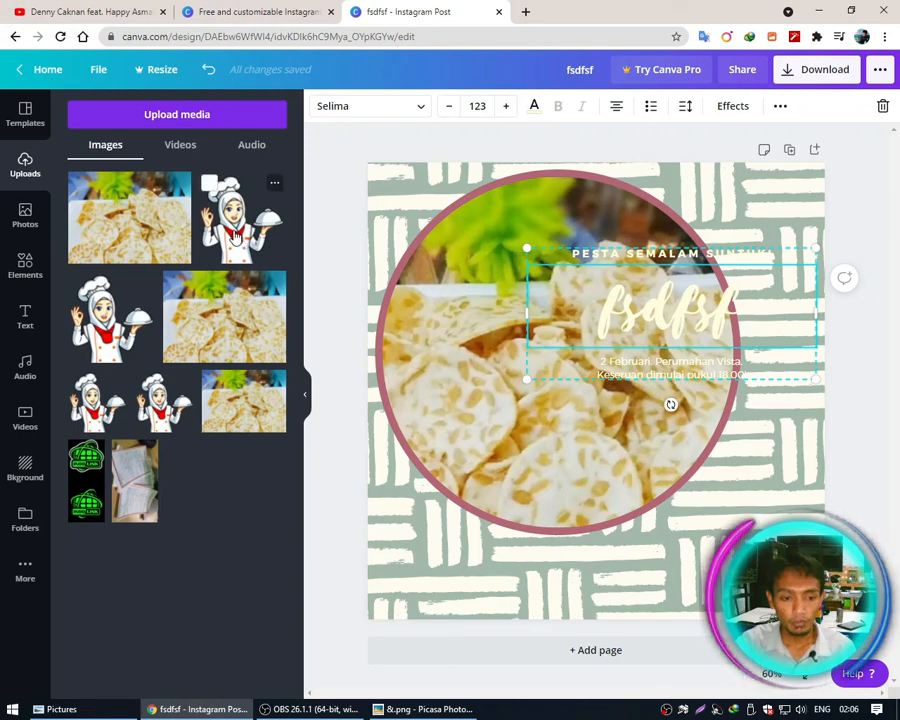
pyautogui.moveTo(233, 227); pyautogui.dragTo(483, 510)
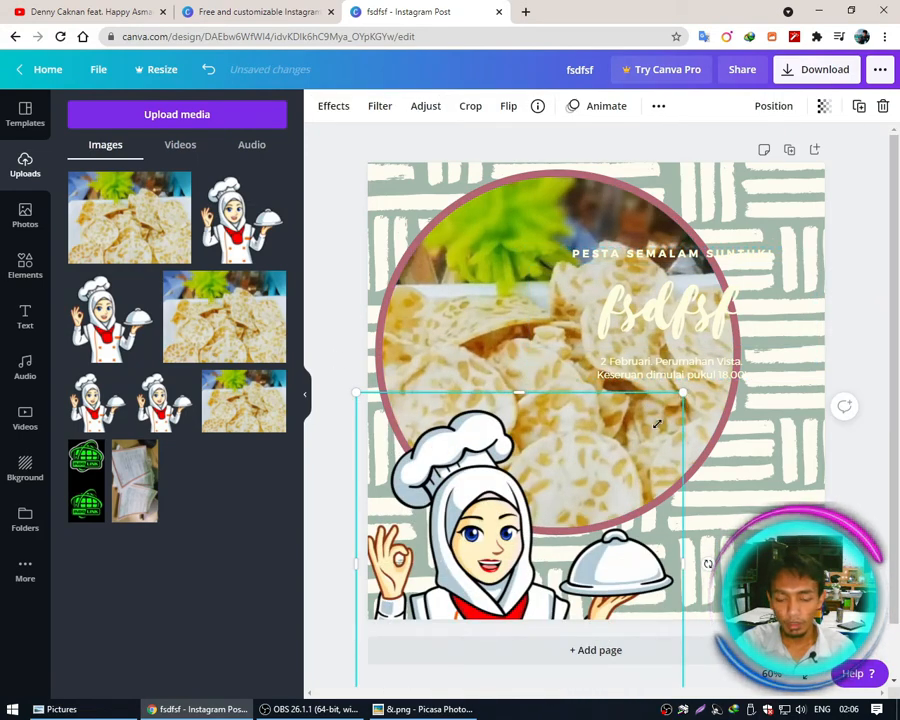
pyautogui.moveTo(657, 424); pyautogui.dragTo(478, 566)
pyautogui.moveTo(405, 602); pyautogui.dragTo(399, 512)
pyautogui.moveTo(495, 484); pyautogui.dragTo(533, 444)
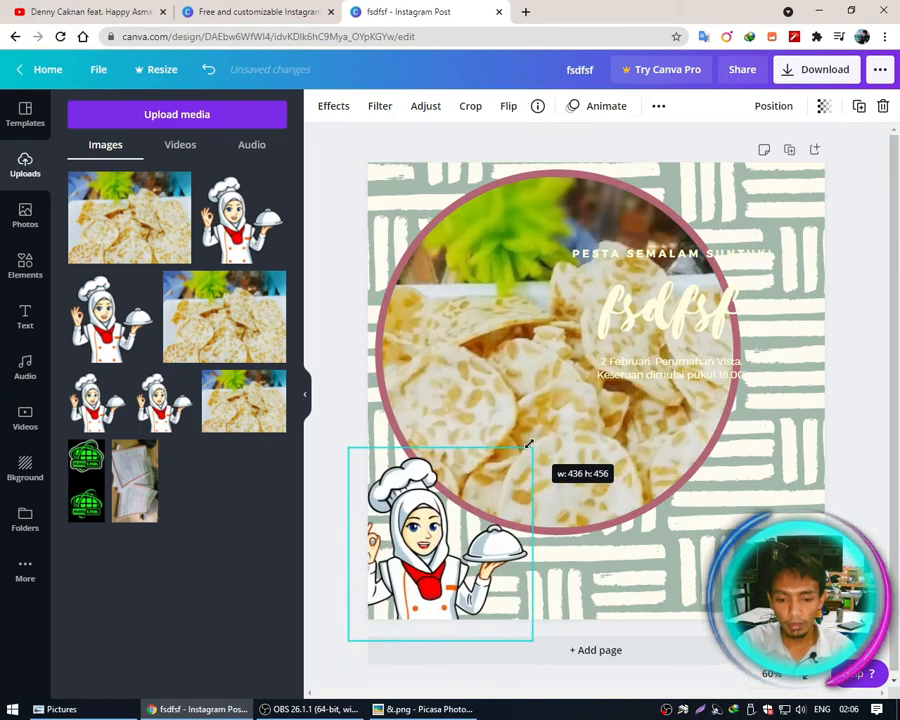
pyautogui.moveTo(409, 526); pyautogui.dragTo(419, 454)
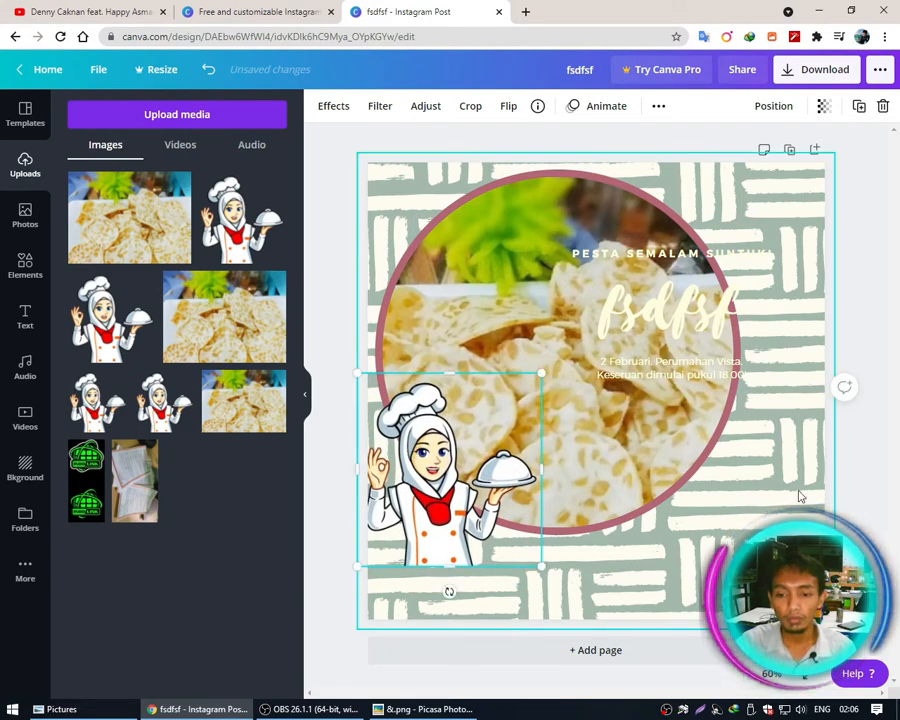
# Add the recently used purple-to-yellow gradient blob and position it in the page's lower-right area.
pyautogui.click(25, 216)
pyautogui.click(25, 263)
pyautogui.scroll(5, 101, 282)
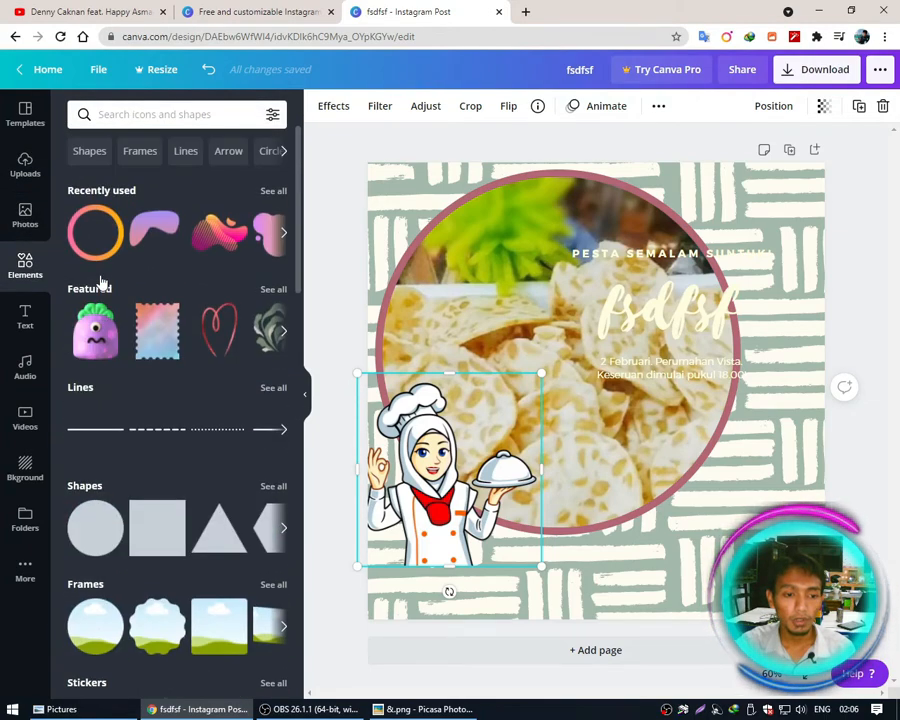
pyautogui.click(284, 234)
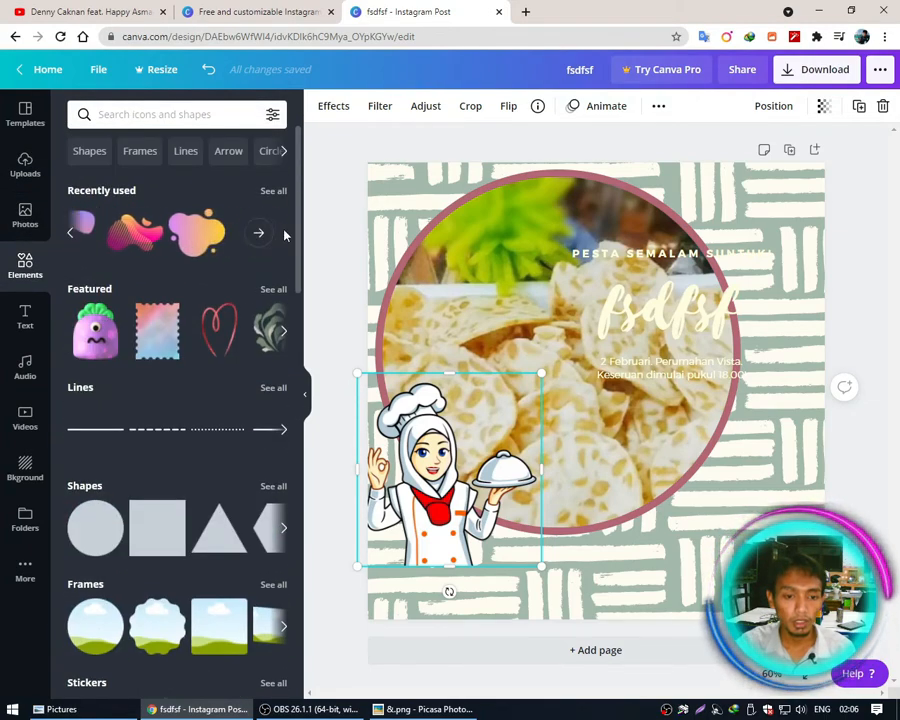
pyautogui.moveTo(194, 232); pyautogui.dragTo(677, 502)
pyautogui.moveTo(805, 485); pyautogui.dragTo(691, 448)
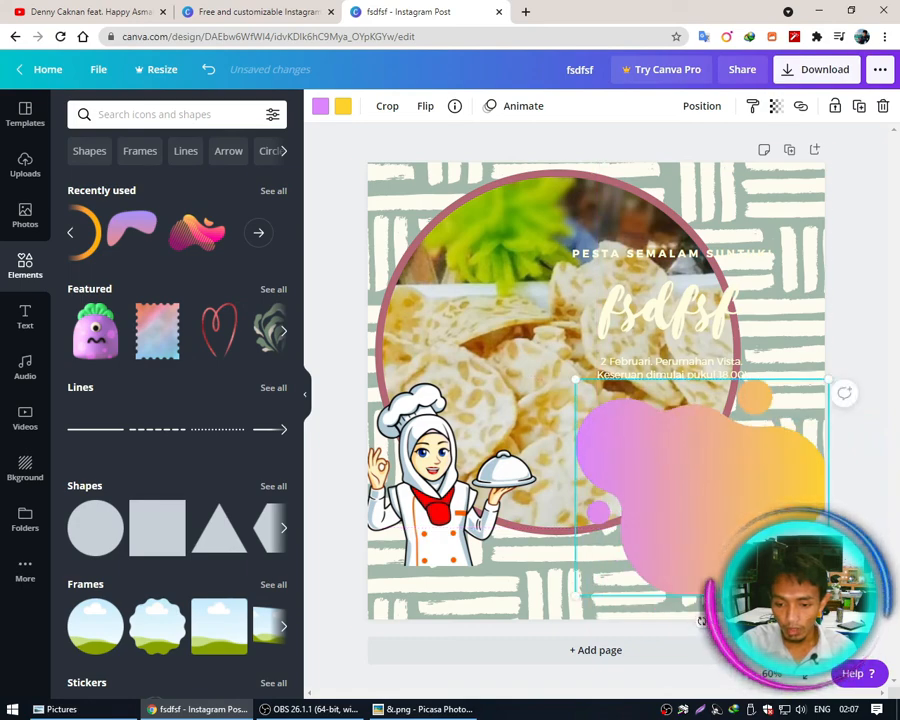
# Rotate the gradient blob counterclockwise, shift it further into the page's lower-right corner and enlarge it slightly.
pyautogui.moveTo(702, 620); pyautogui.dragTo(767, 602)
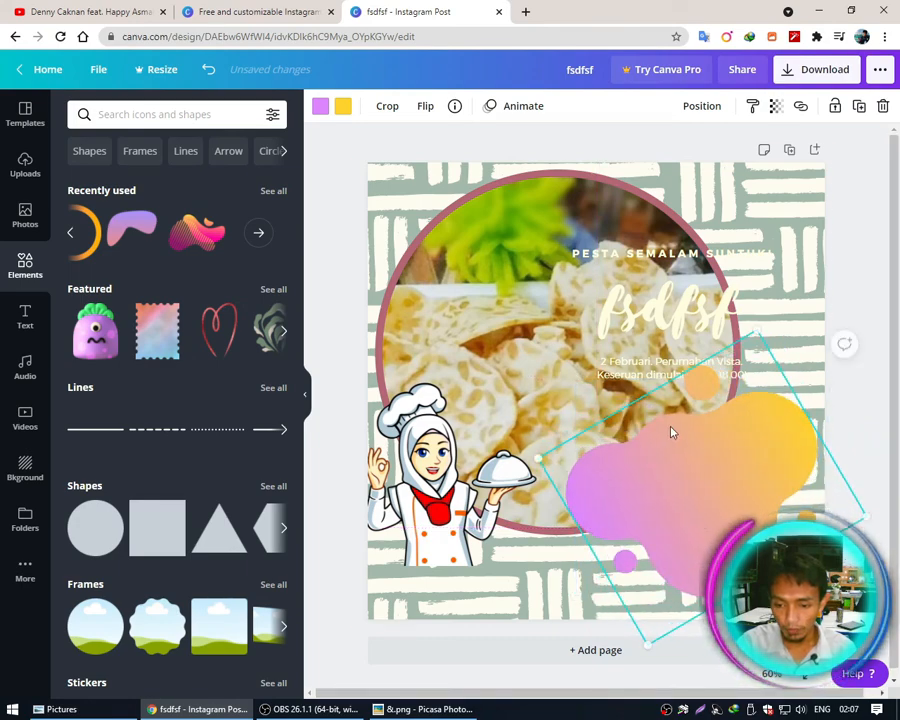
pyautogui.moveTo(672, 432); pyautogui.dragTo(699, 470)
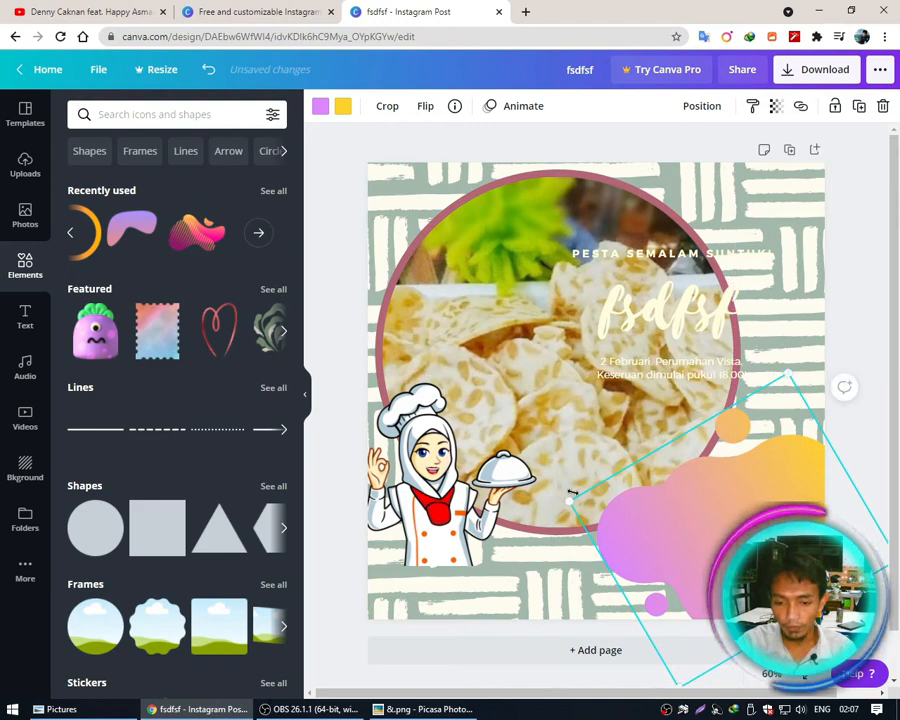
pyautogui.moveTo(572, 492); pyautogui.dragTo(522, 491)
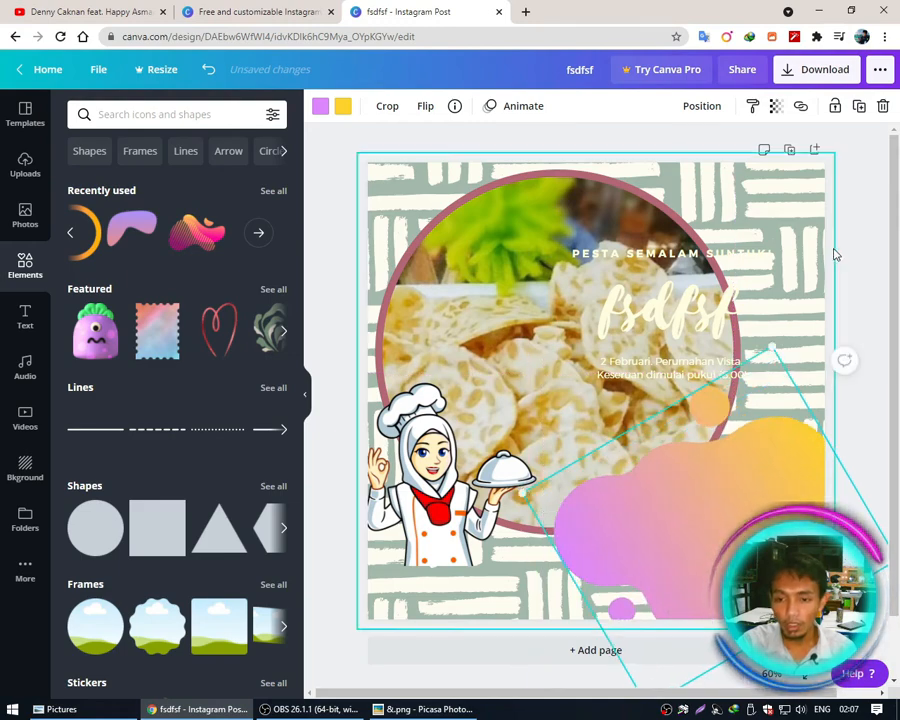
pyautogui.click(836, 238)
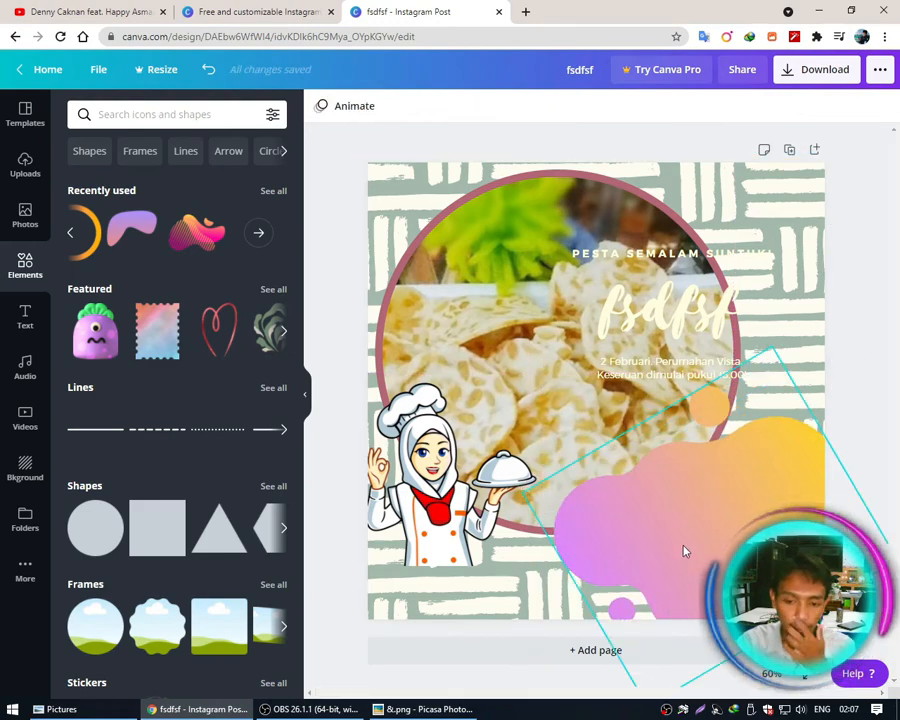
pyautogui.click(684, 550)
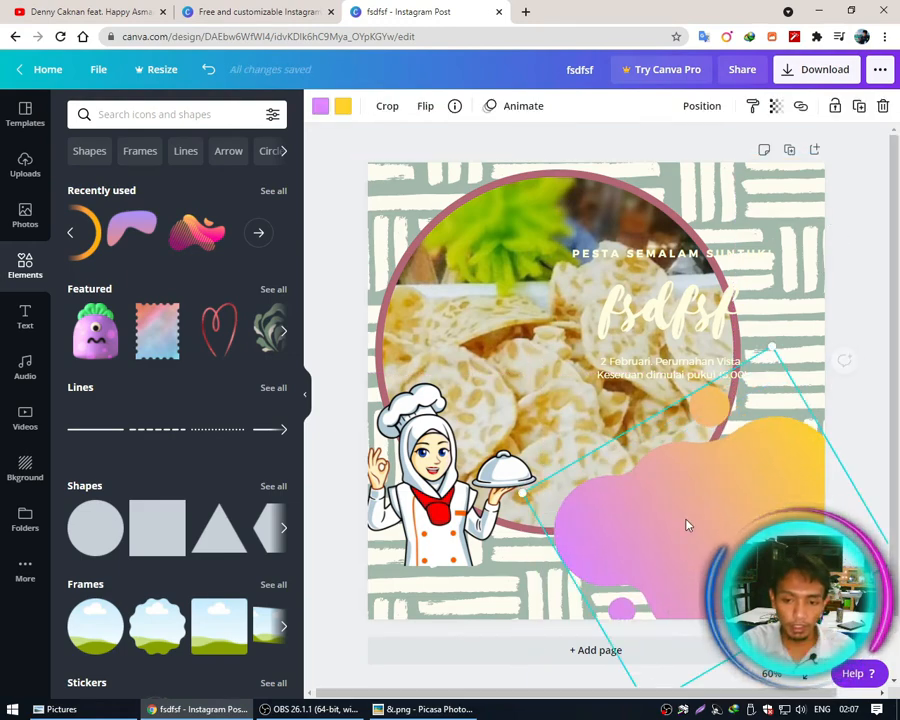
pyautogui.click(502, 276)
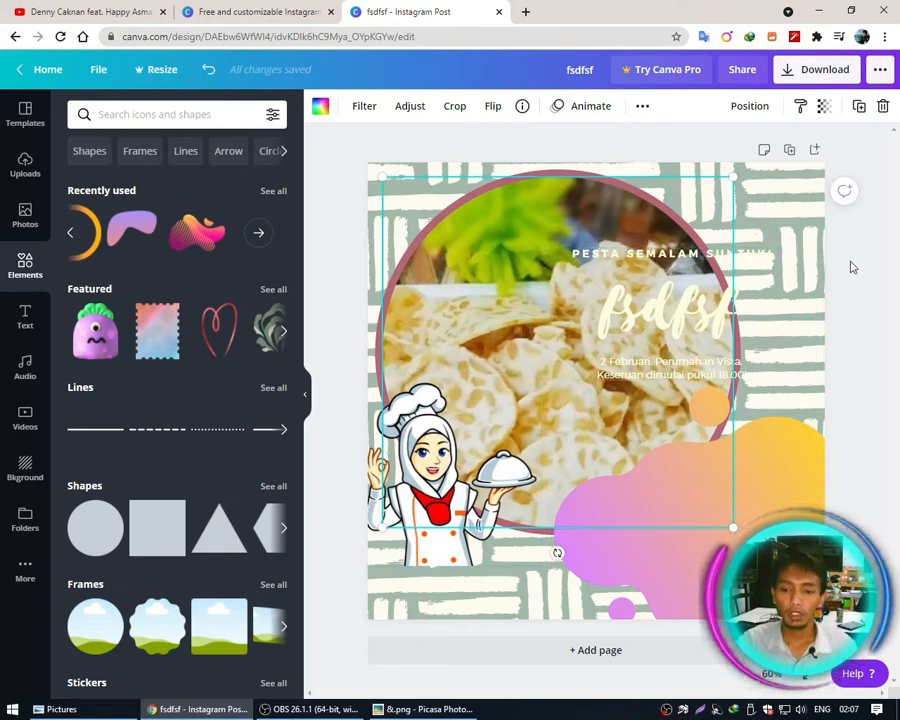
pyautogui.click(836, 303)
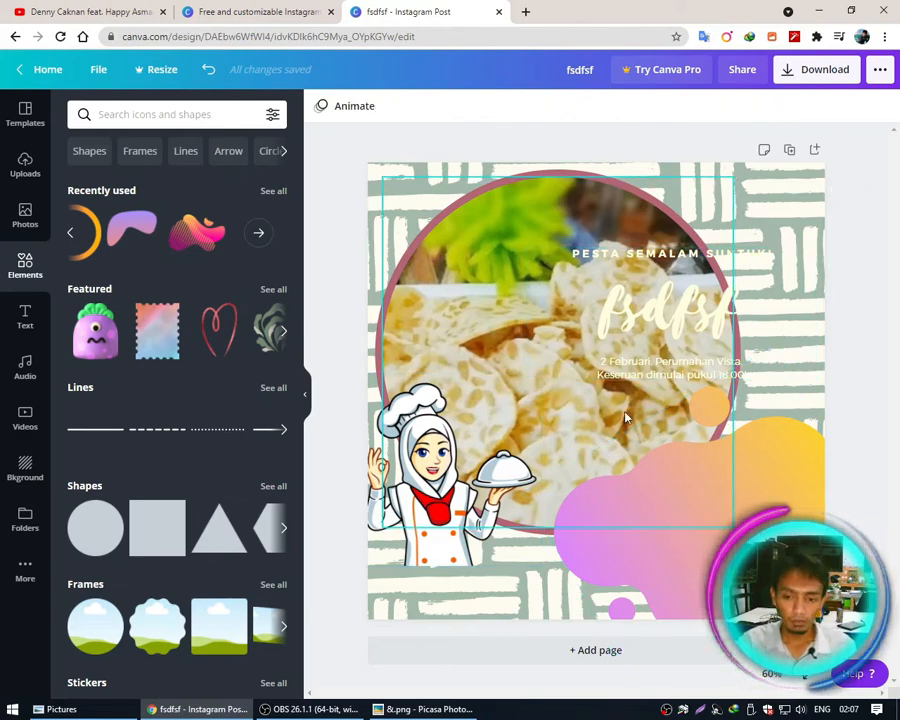
pyautogui.click(663, 325)
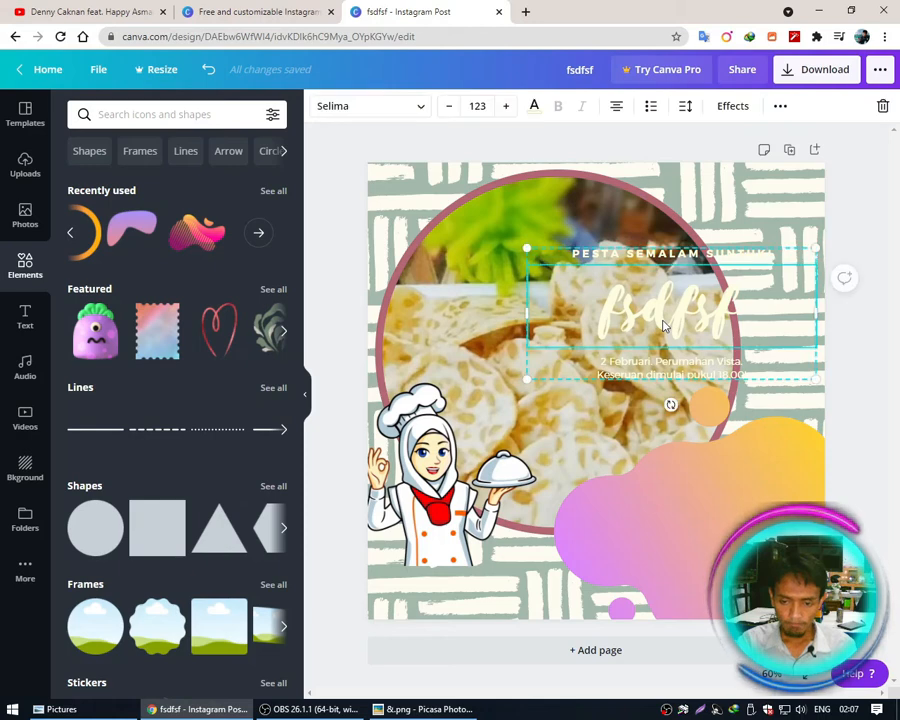
# Recolour the gradient blob using the photo colours, with green as its first colour and tan as its second.
pyautogui.click(698, 544)
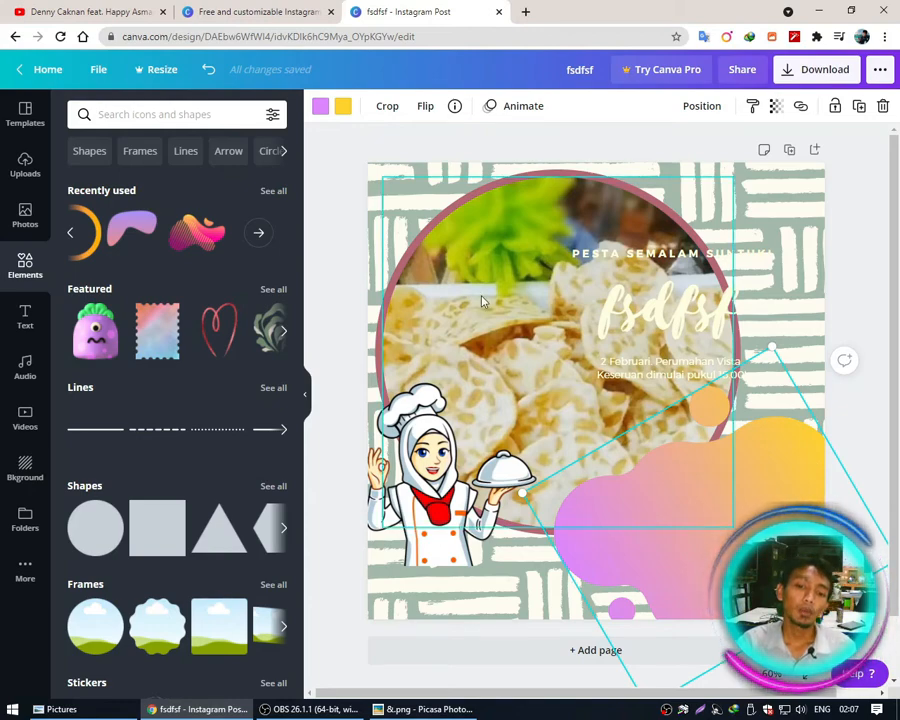
pyautogui.click(320, 108)
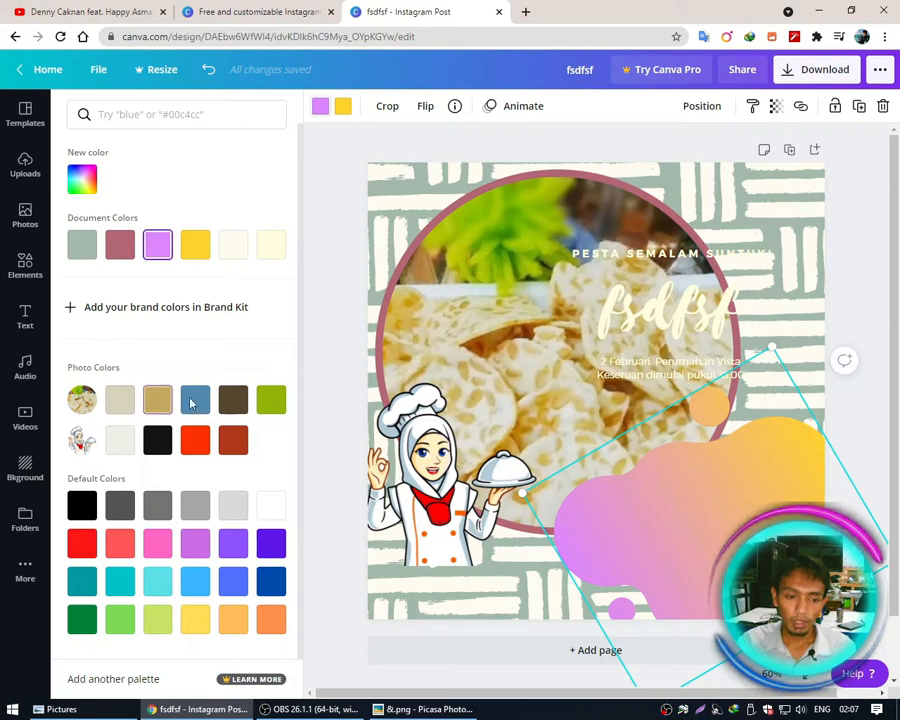
pyautogui.click(272, 401)
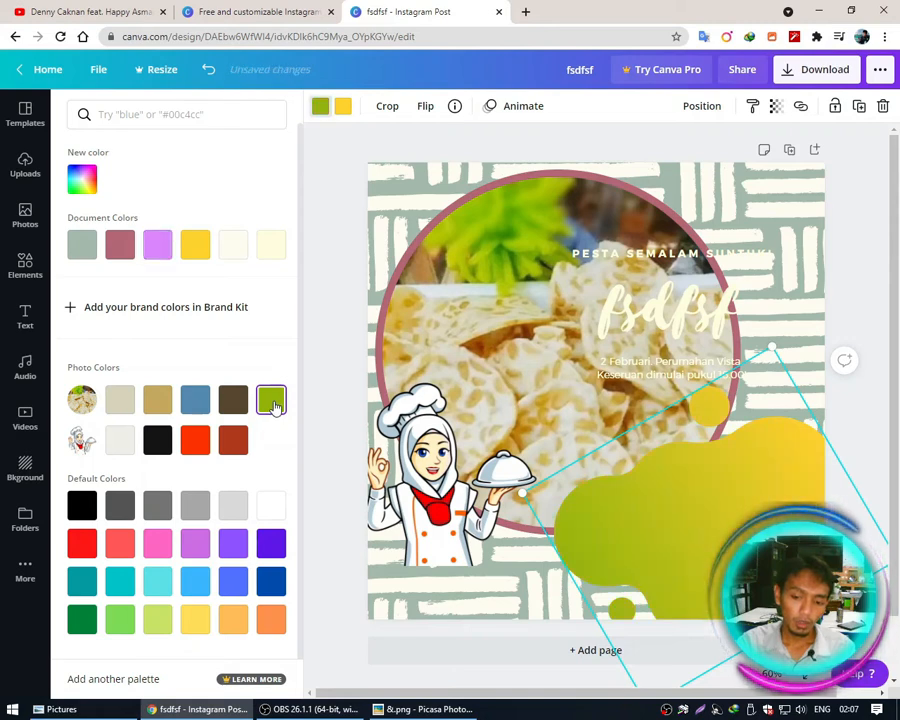
pyautogui.click(345, 107)
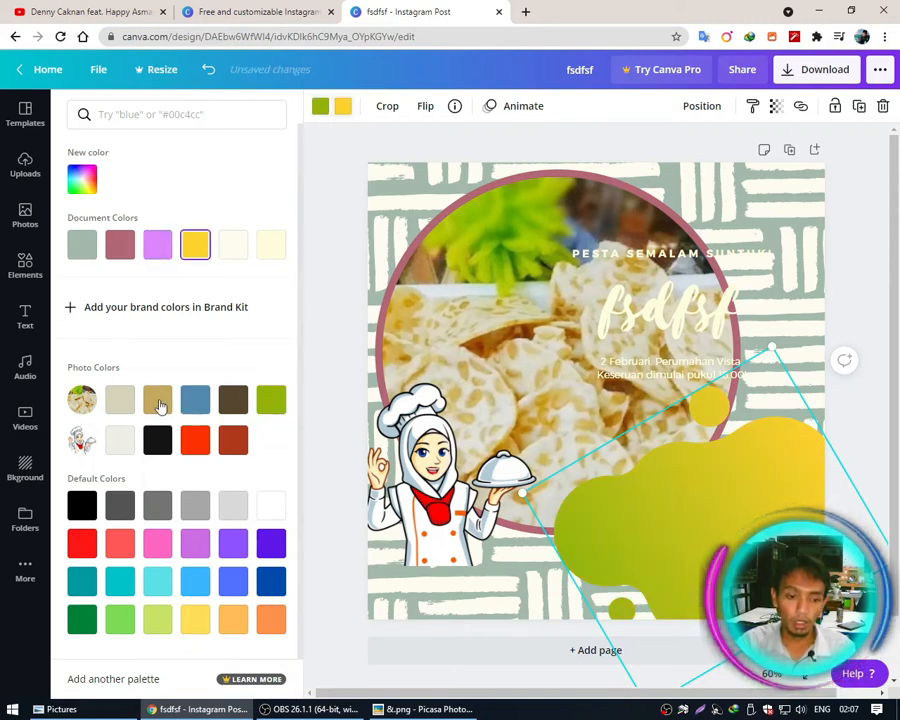
pyautogui.click(159, 402)
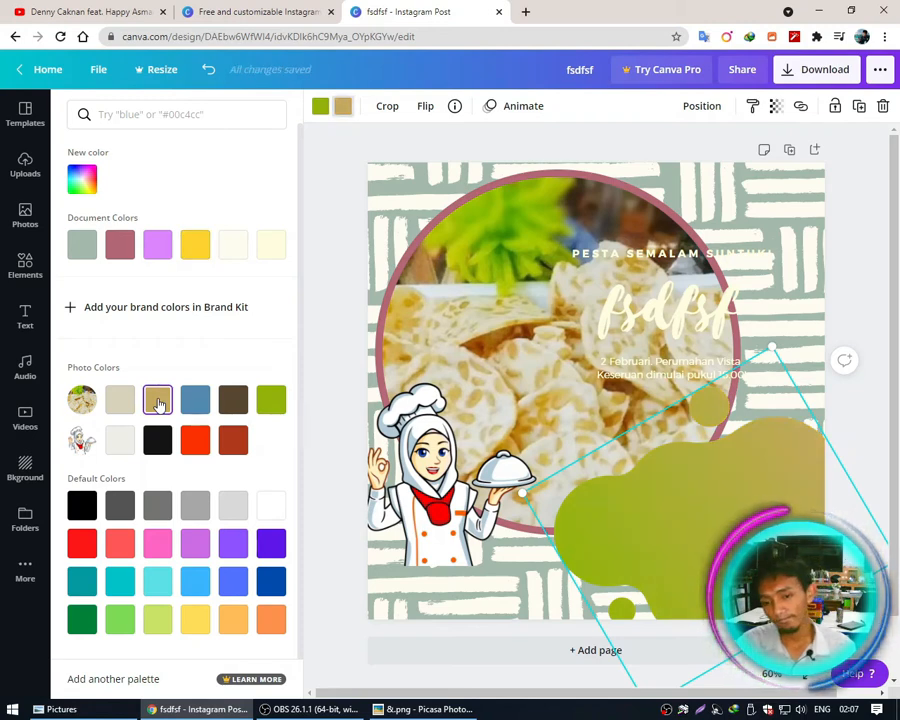
# Swap the blob's gradient colours so that the first is the photo's tan and the second is its green.
pyautogui.click(321, 106)
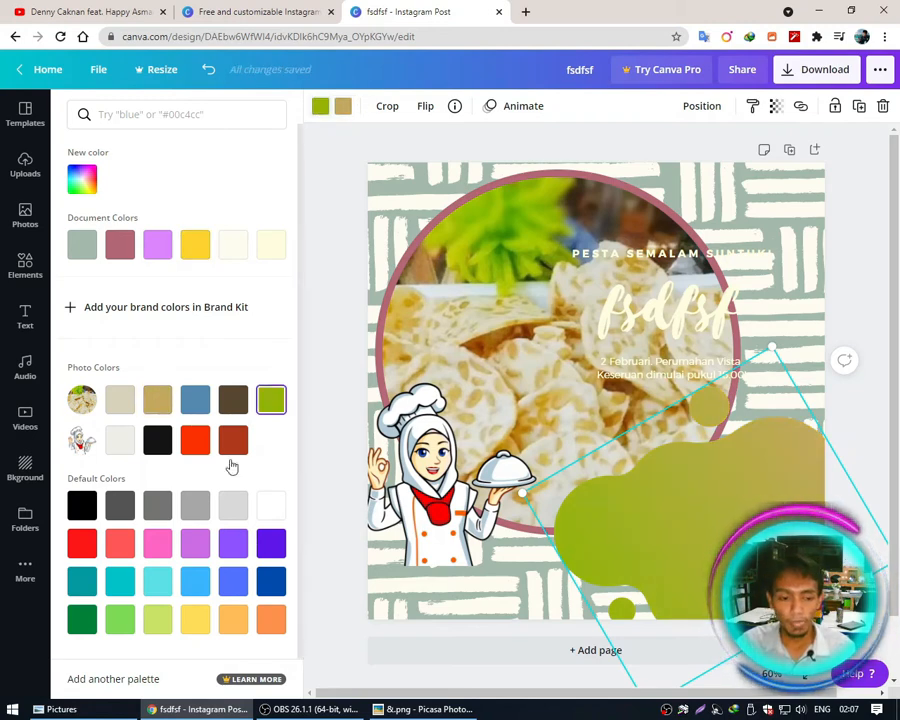
pyautogui.click(157, 400)
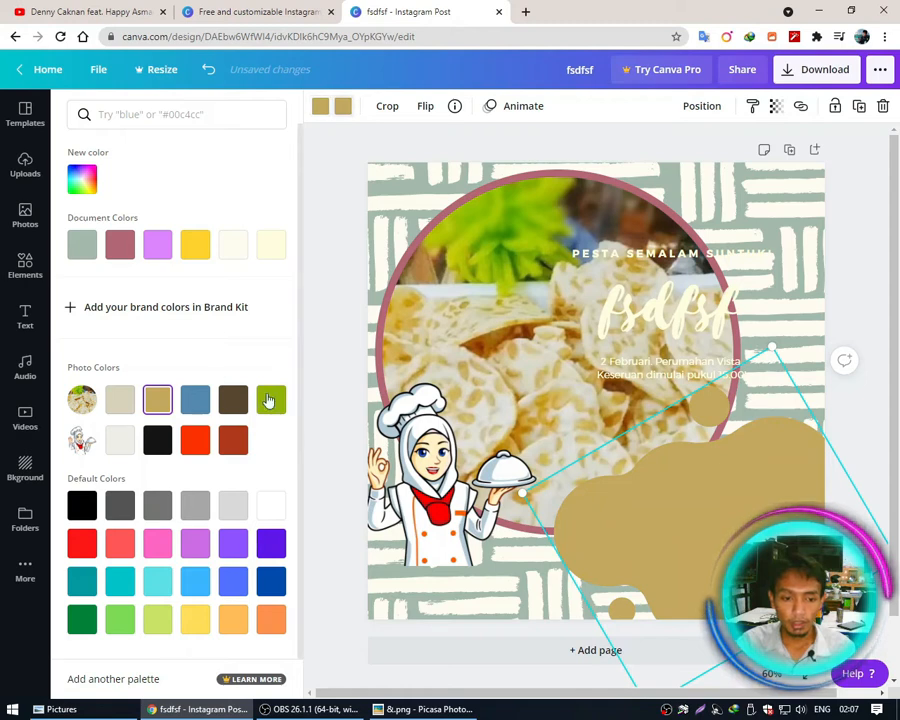
pyautogui.click(270, 399)
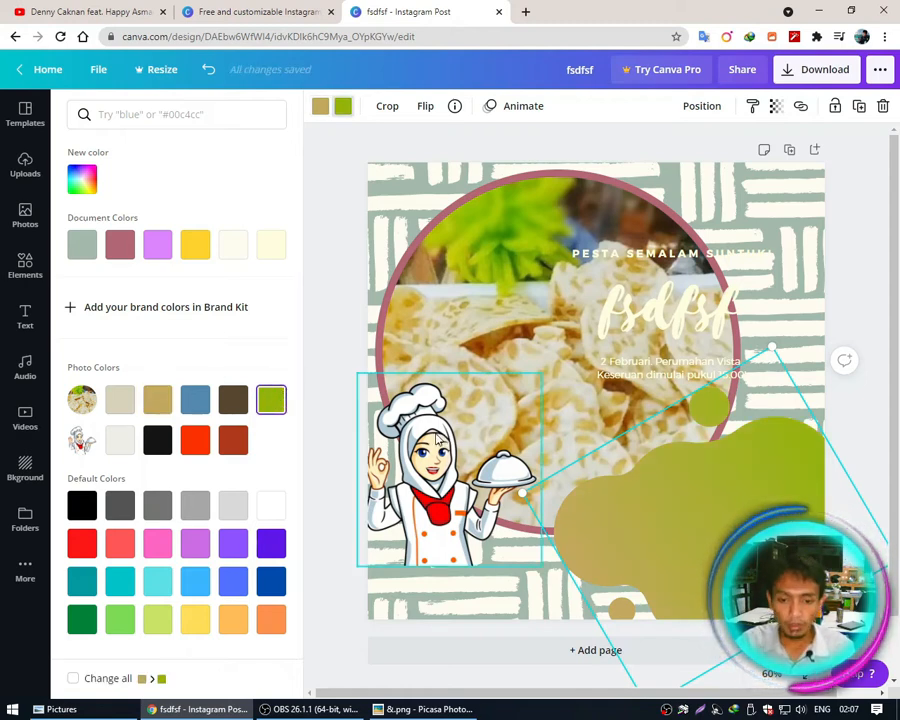
pyautogui.click(335, 290)
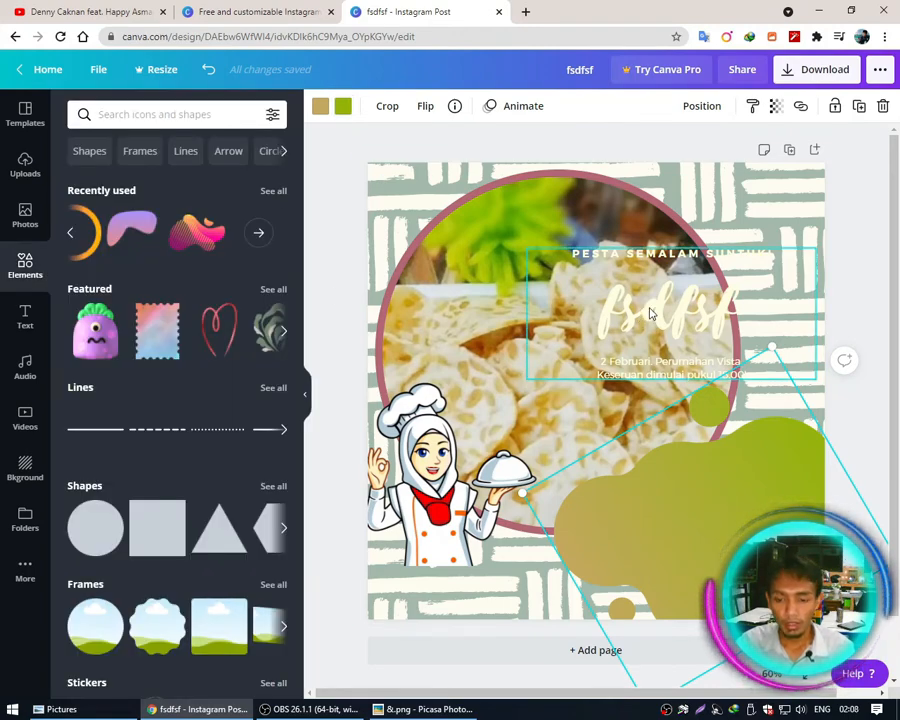
# Bring the fsdfsf text group to the front and move it onto the blob in the page's lower-right area.
pyautogui.moveTo(646, 312); pyautogui.dragTo(634, 432)
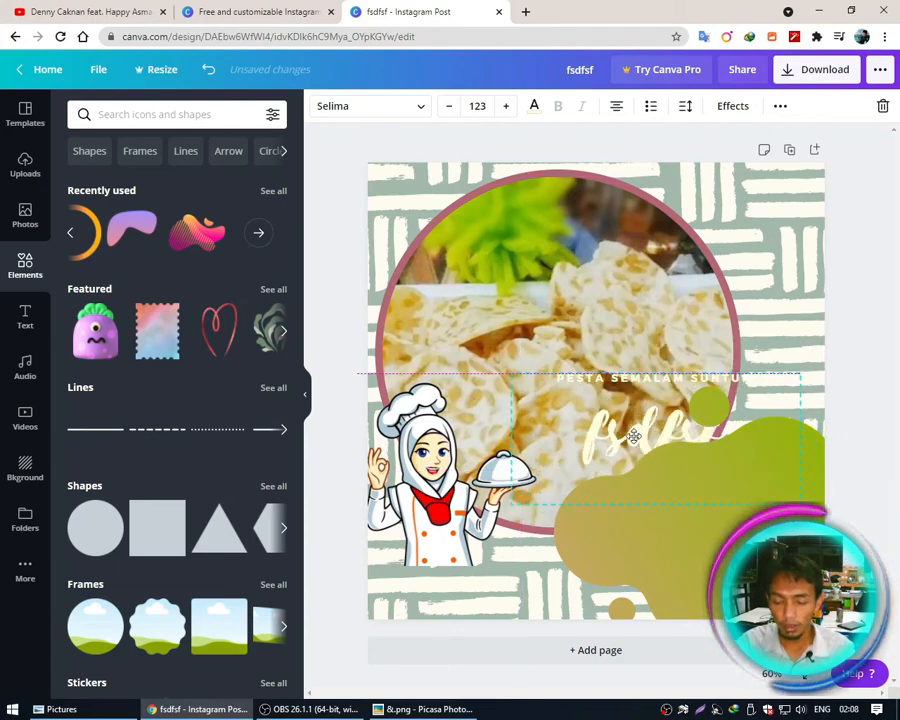
pyautogui.click(652, 526)
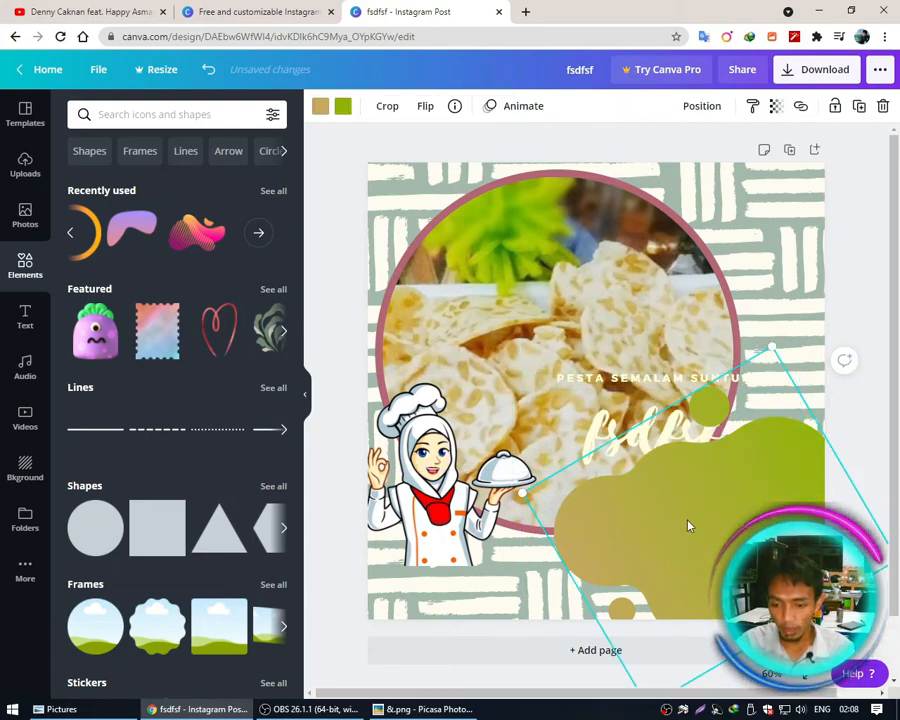
pyautogui.click(590, 428)
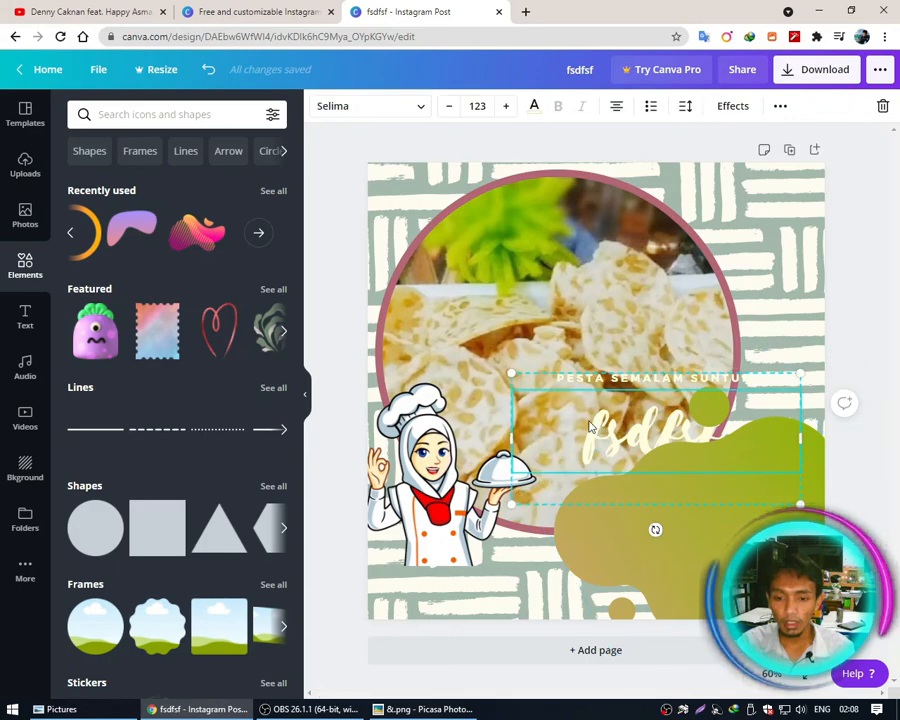
pyautogui.rightClick(594, 426)
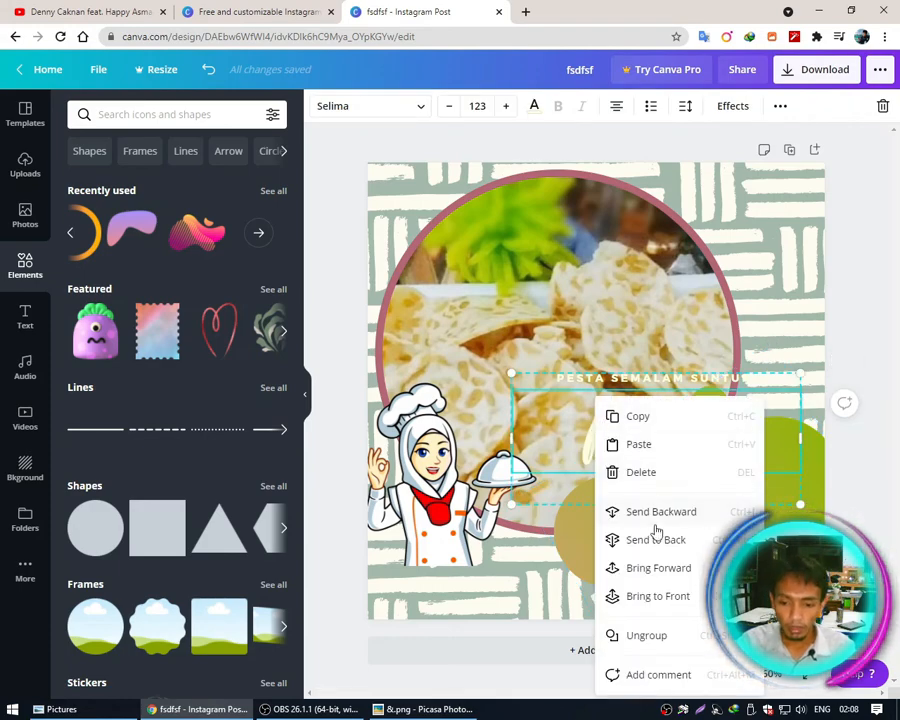
pyautogui.click(615, 596)
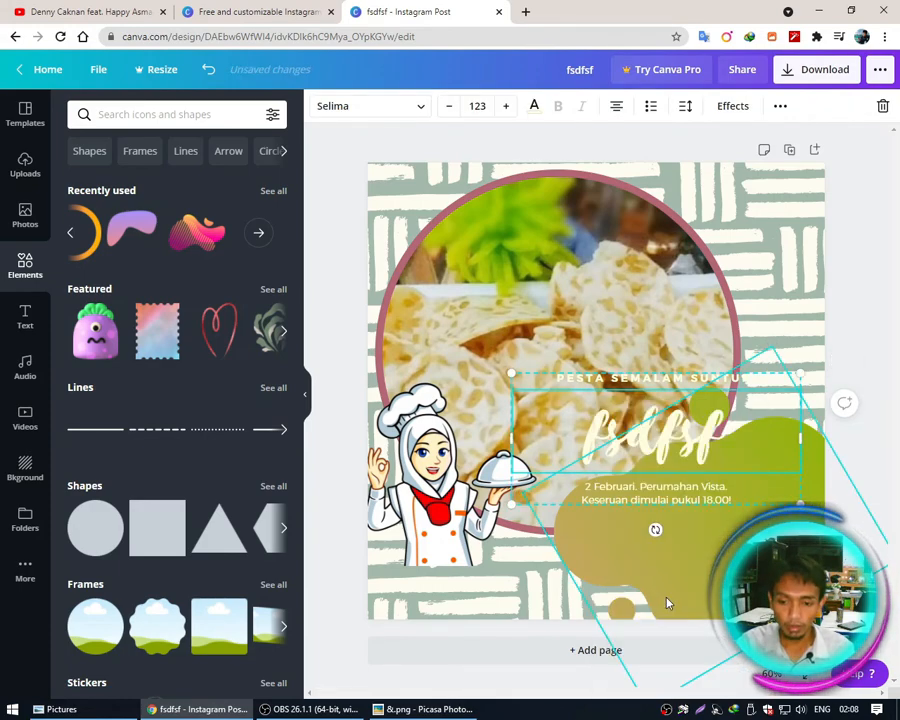
pyautogui.moveTo(643, 435); pyautogui.dragTo(689, 521)
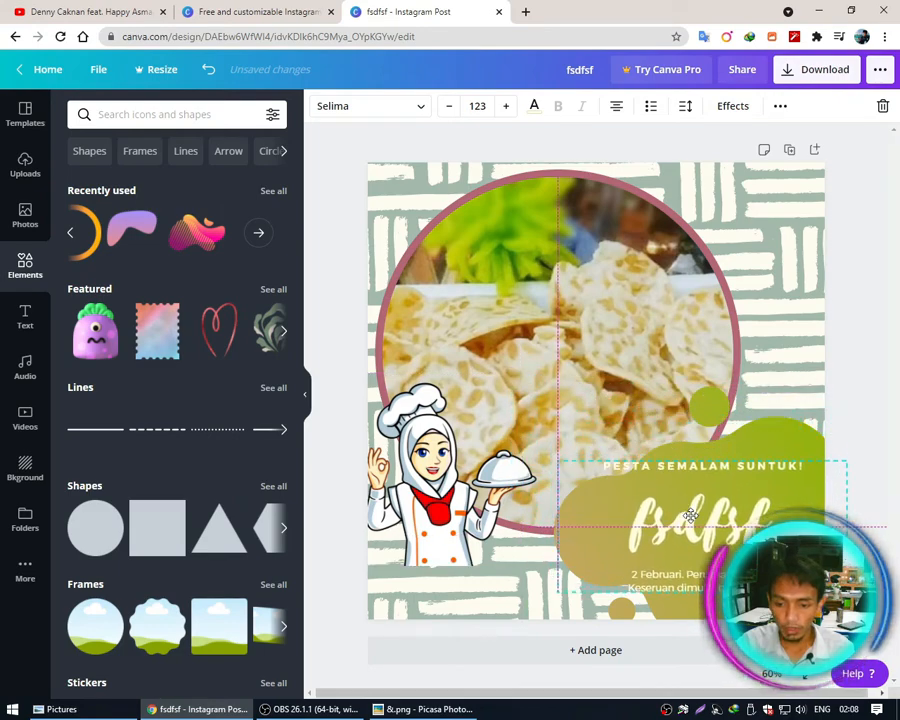
# Replace the small line above the title with ORIGINAL TASTE and the fsdfsf title with Tempe Kripik.
pyautogui.doubleClick(687, 474)
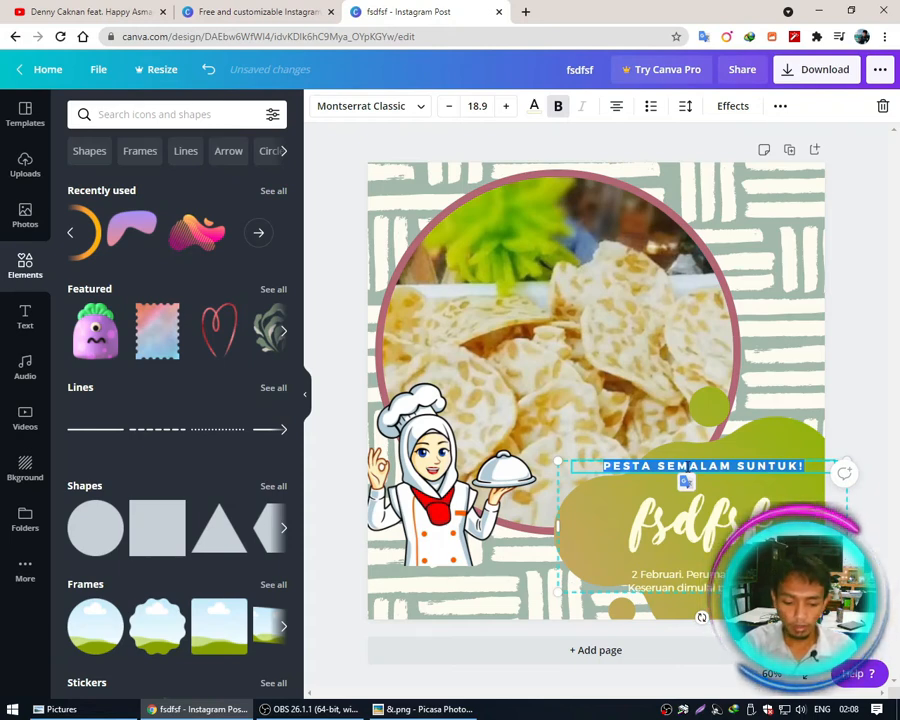
pyautogui.write('ORIGINAL TASTE')
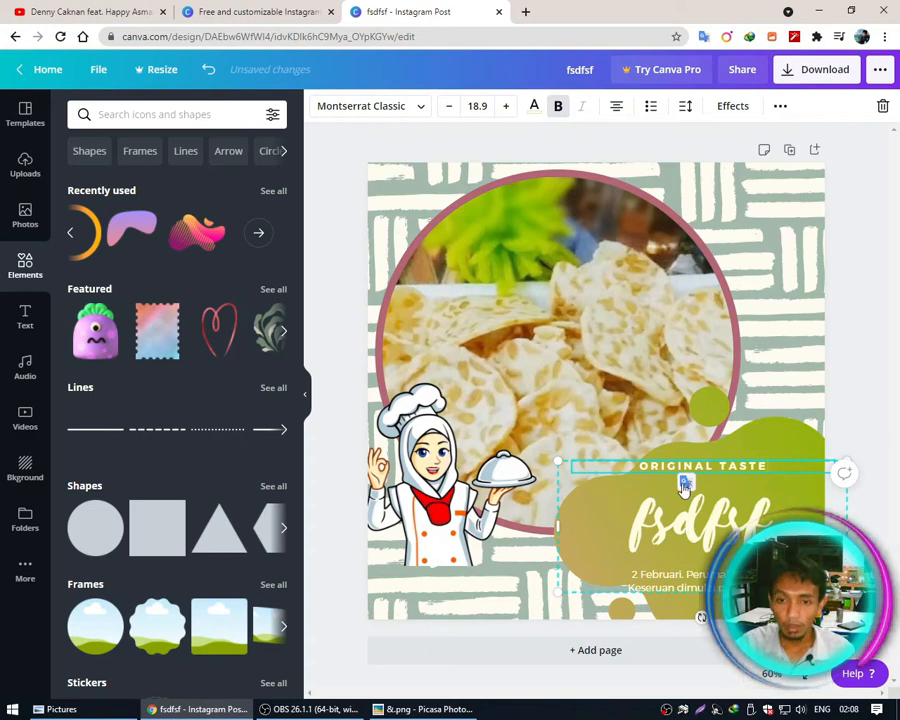
pyautogui.doubleClick(690, 522)
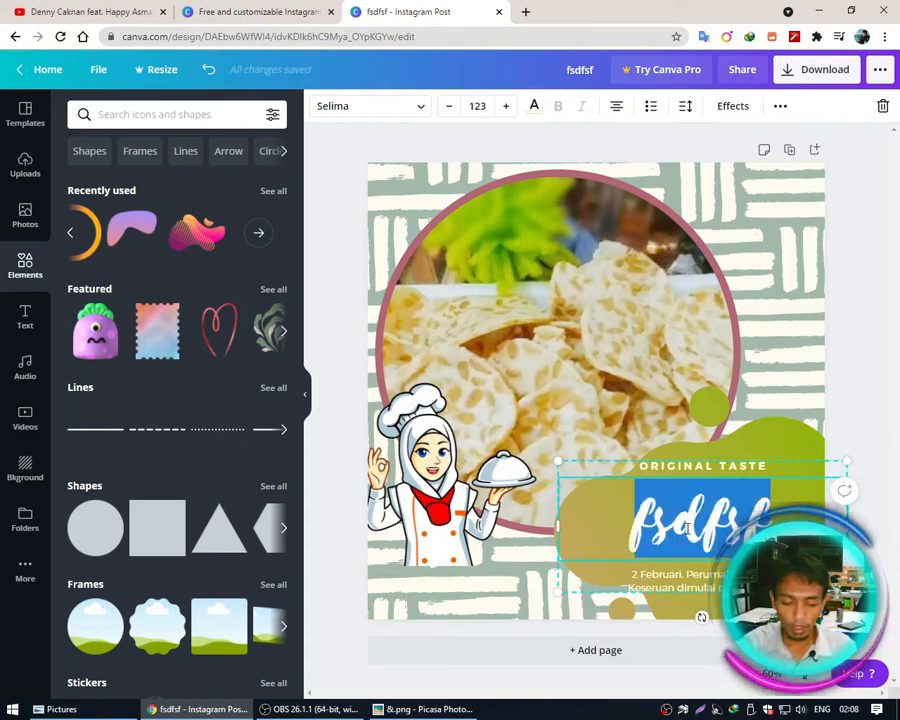
pyautogui.write('Tempe')
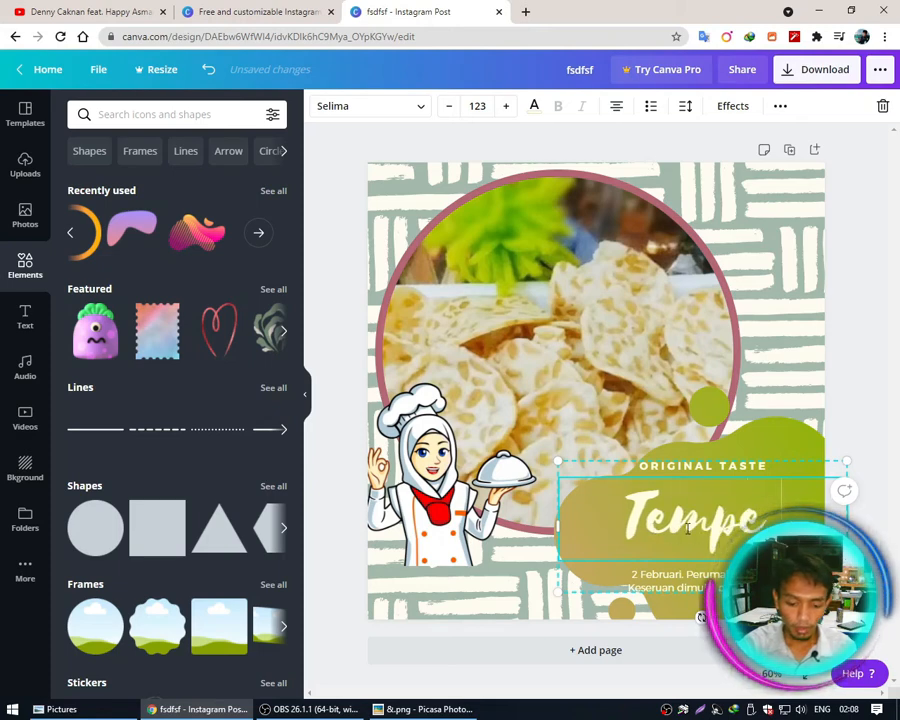
pyautogui.write(' Kripik')
# Reduce the font size of the Tempe Kripik title to 100, and further to 95, so it fits on one line.
pyautogui.hotkey('ctrl', 'a')
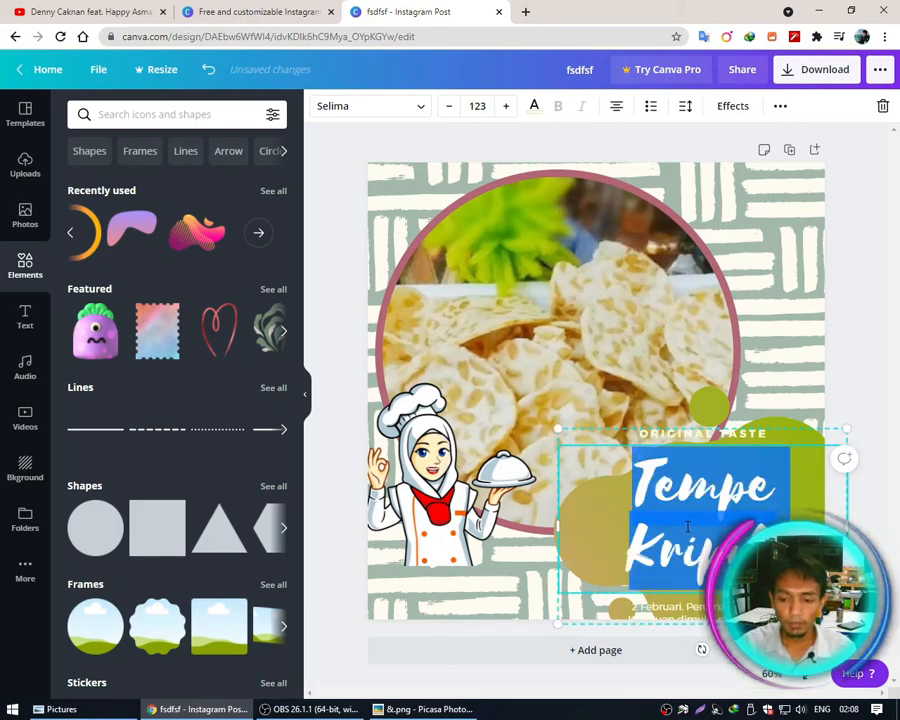
pyautogui.click(477, 106)
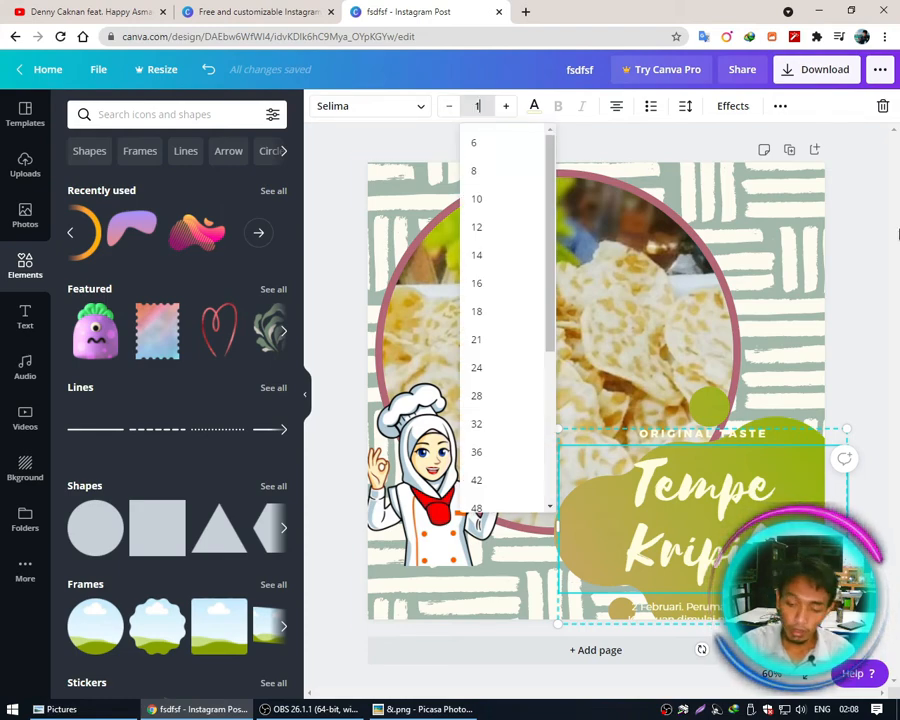
pyautogui.write('100')
pyautogui.press('Return')
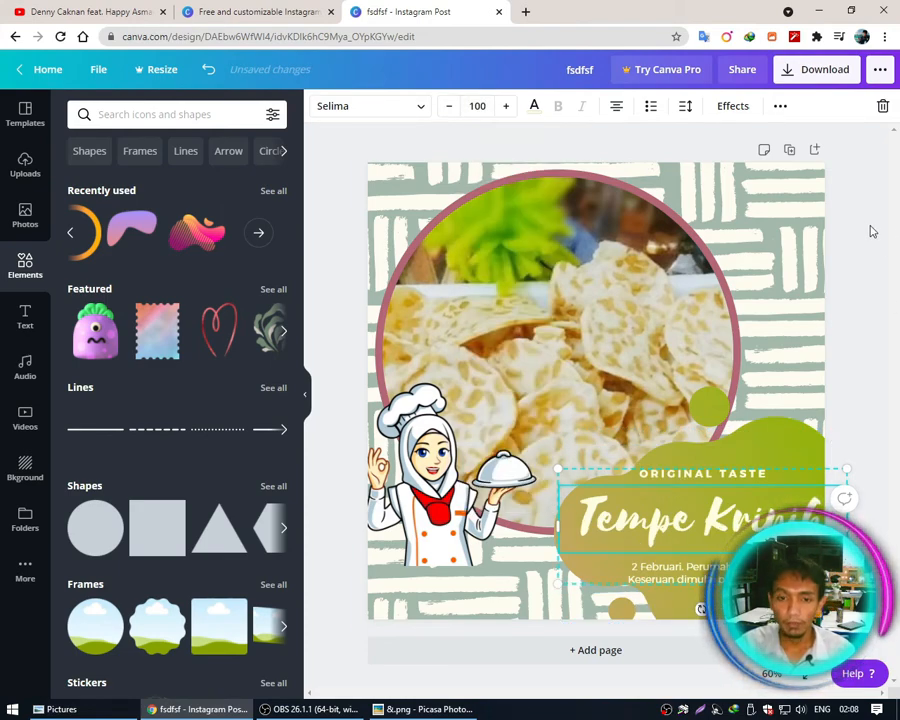
pyautogui.click(478, 106)
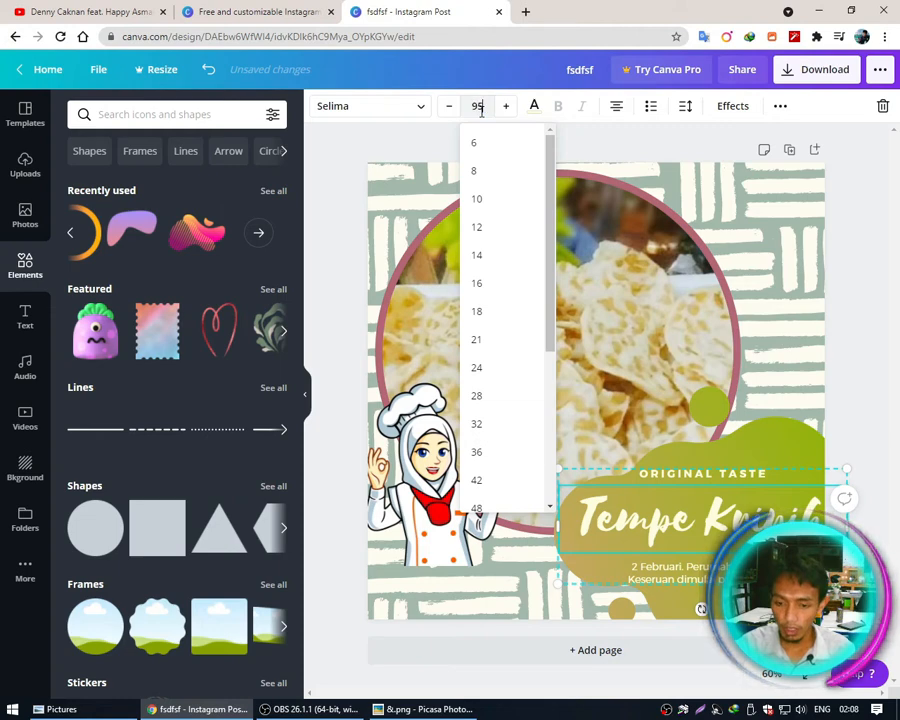
pyautogui.write('95')
pyautogui.press('Return')
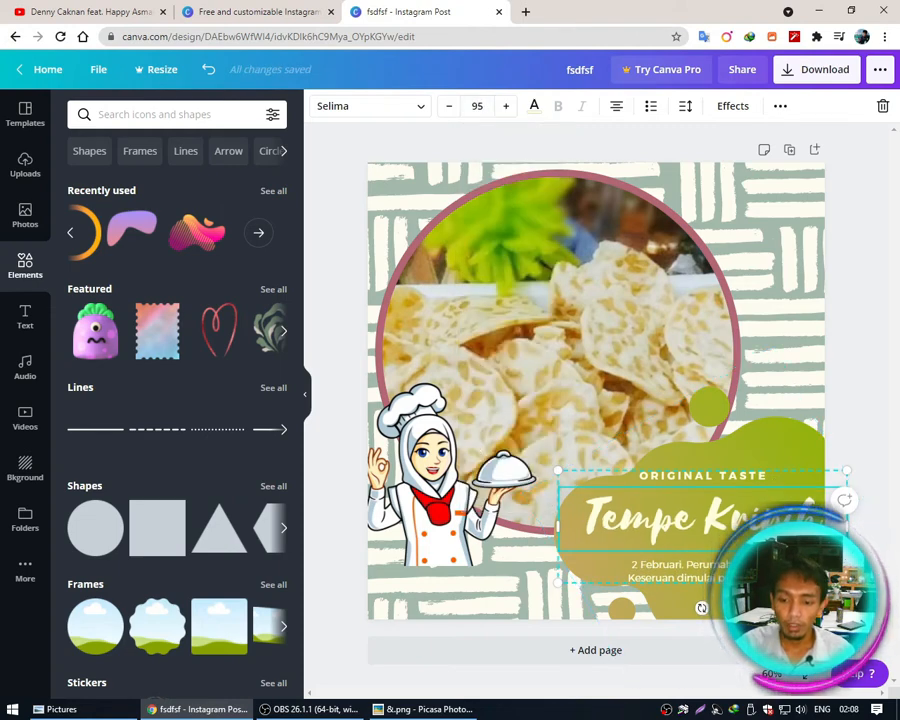
# Rotate the Tempe Kripik text group counterclockwise to follow the blob's slope and nudge it slightly upward within the shape.
pyautogui.moveTo(703, 607); pyautogui.dragTo(723, 604)
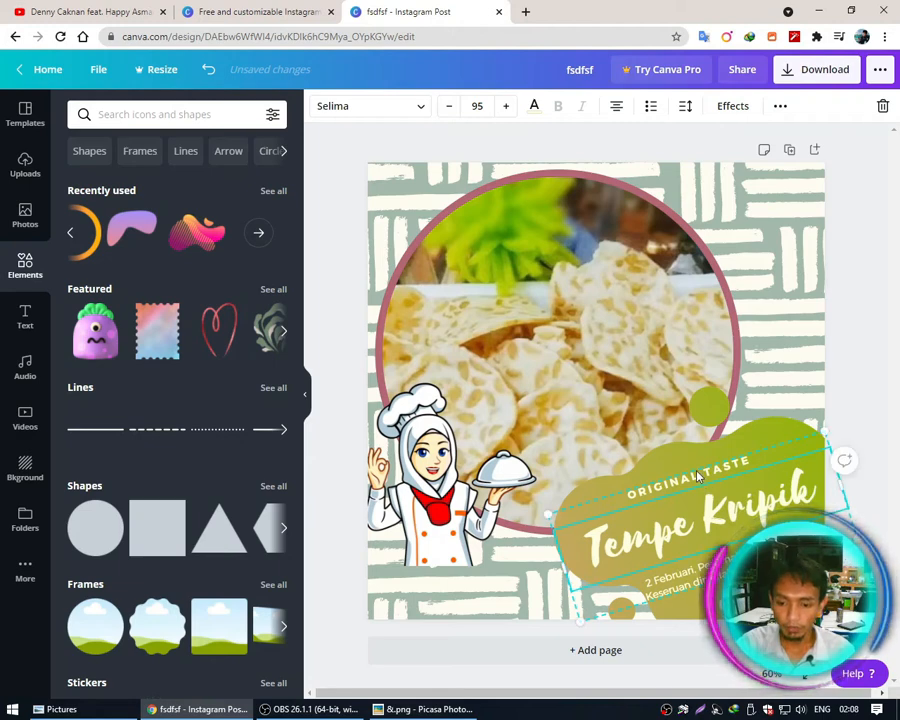
pyautogui.click(698, 477)
pyautogui.moveTo(695, 463); pyautogui.dragTo(697, 463)
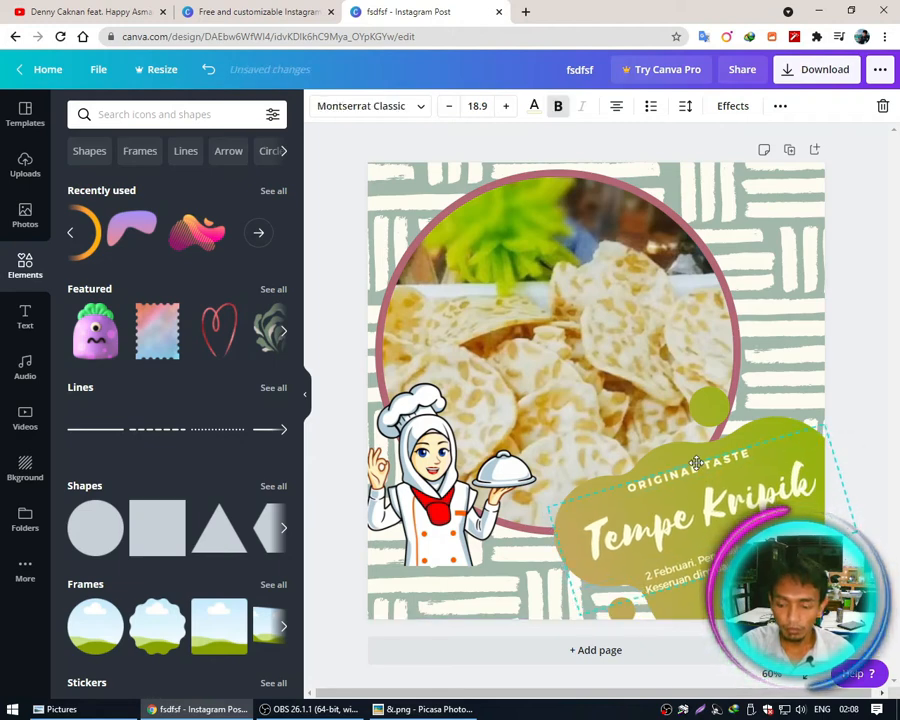
pyautogui.doubleClick(713, 558)
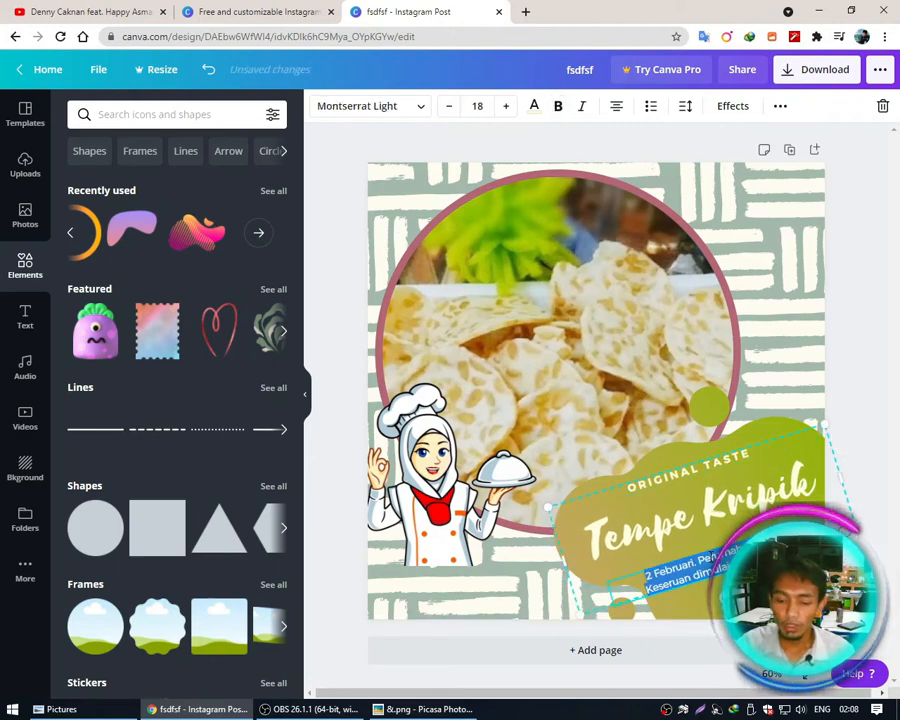
pyautogui.moveTo(725, 598)
pyautogui.mouseDown()
pyautogui.moveTo(718, 600)
pyautogui.moveTo(730, 596)
pyautogui.mouseUp()
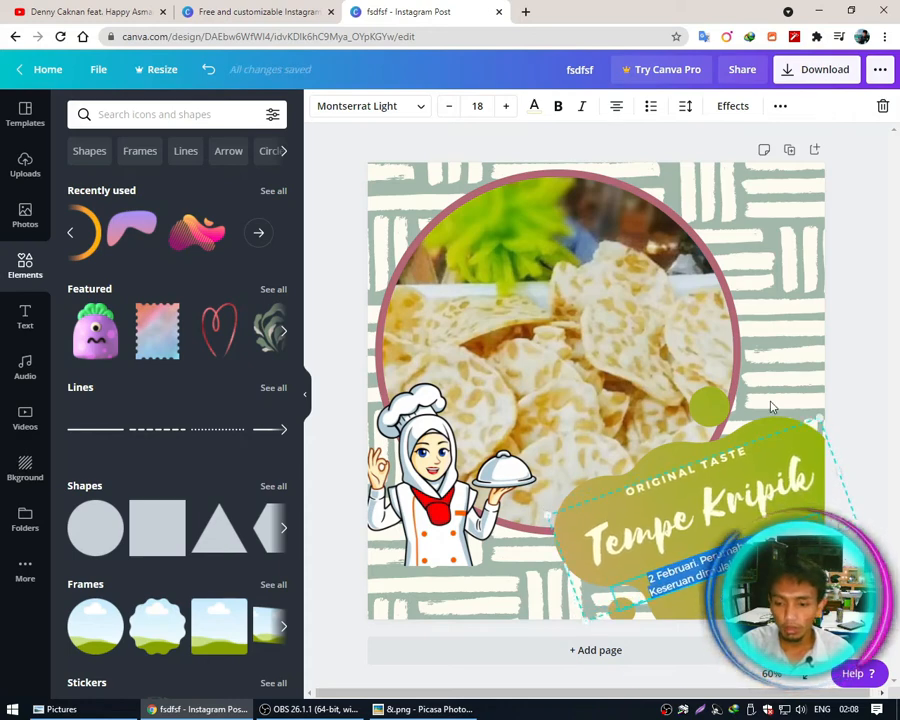
pyautogui.click(772, 482)
# Replace the date and venue text below the title with a "by :" maker credit and the maker's account handle underneath.
pyautogui.doubleClick(690, 575)
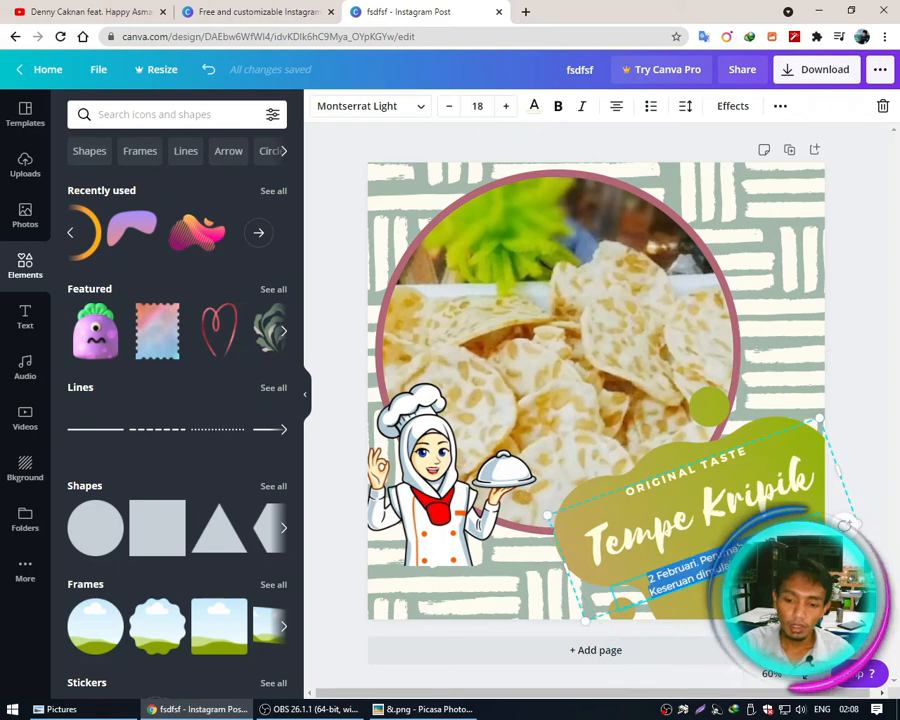
pyautogui.press('BackSpace')
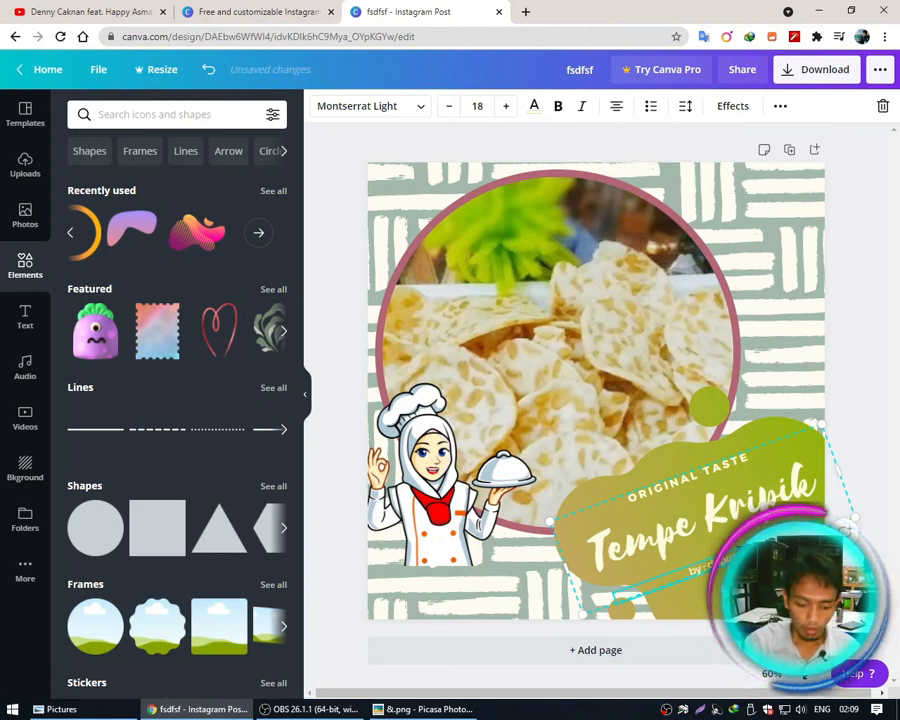
pyautogui.press('Return')
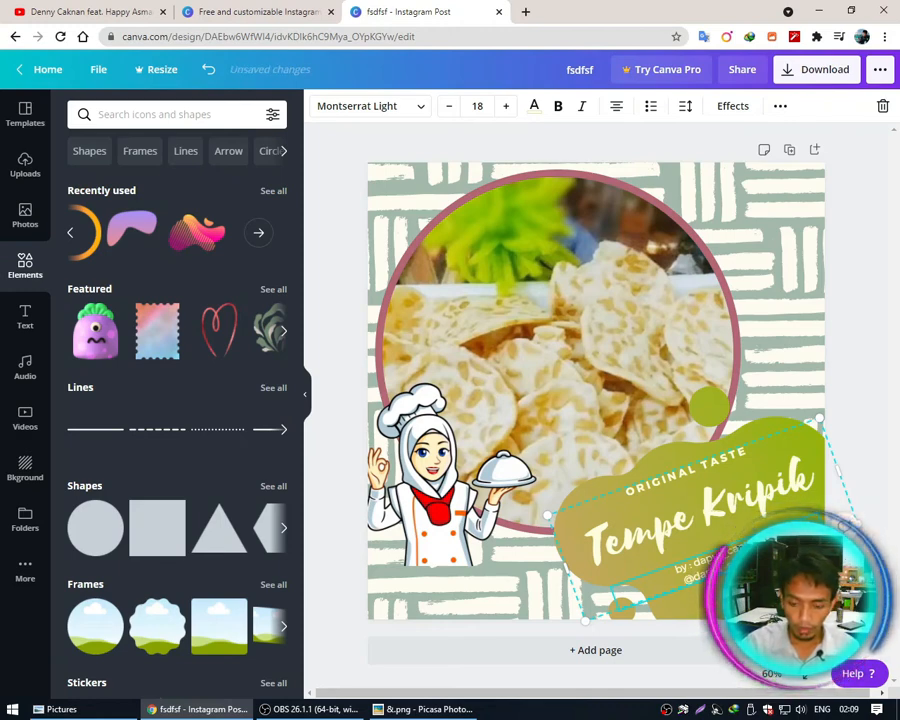
# Add the maker's phone number as a third line below the account handle in the credit text.
pyautogui.press('Return')
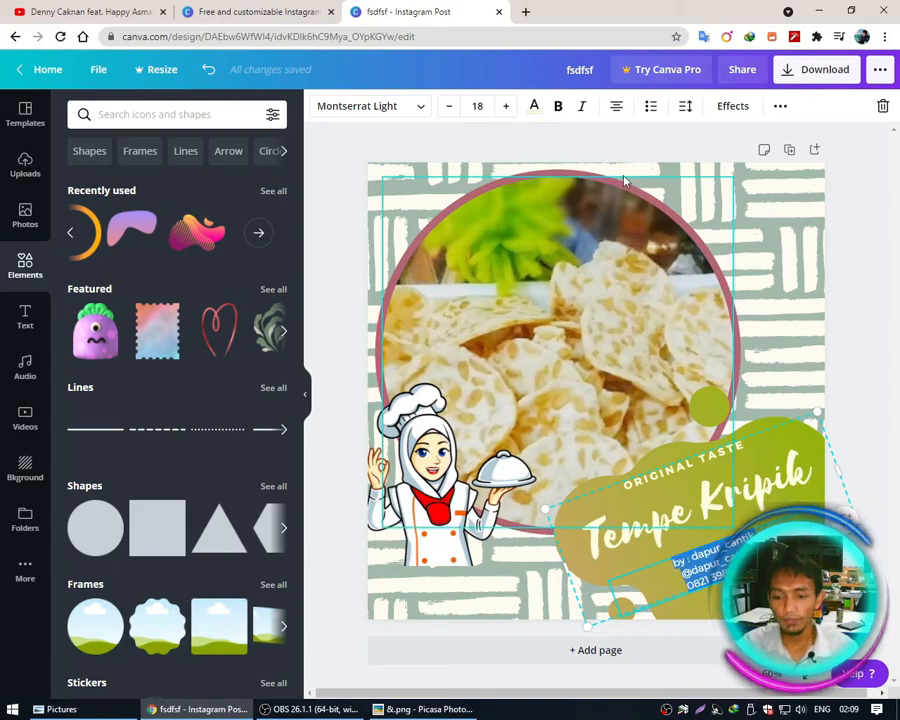
pyautogui.hotkey('ctrl', 'a')
pyautogui.click(857, 277)
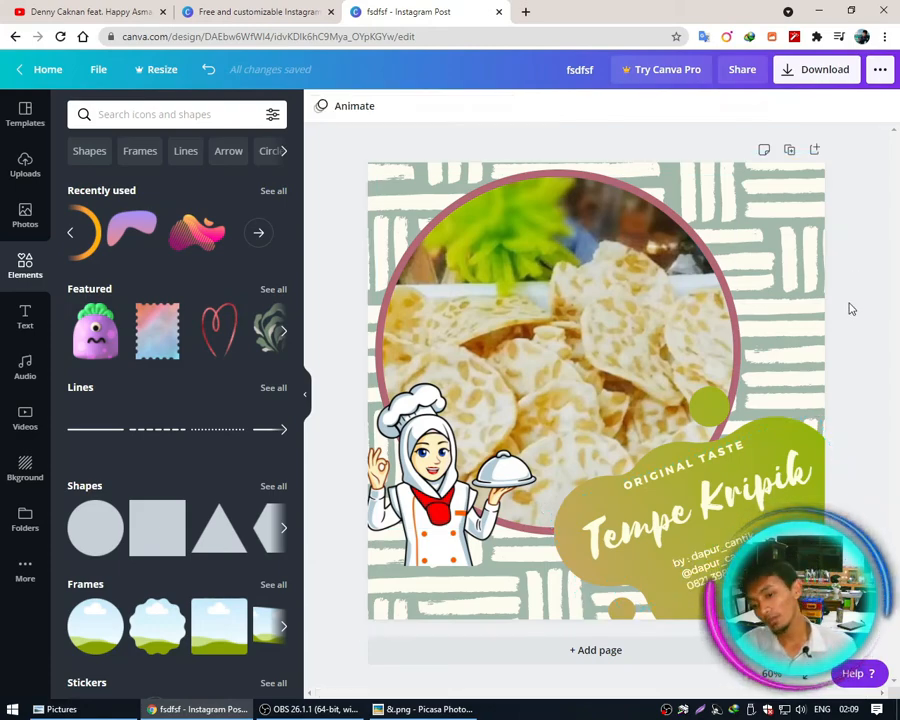
pyautogui.click(740, 562)
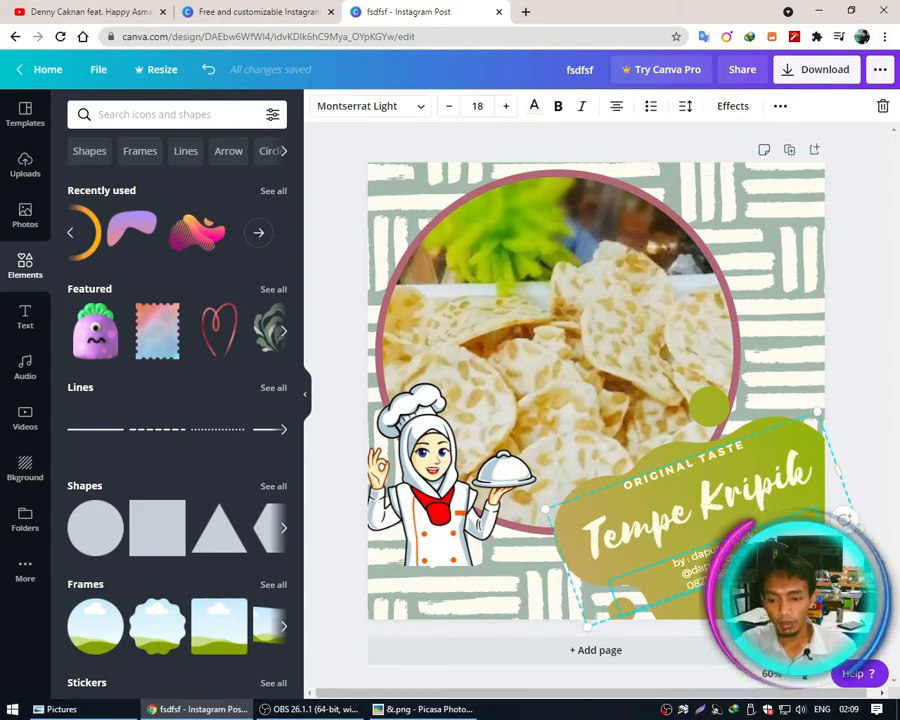
pyautogui.hotkey('ctrl', 'a')
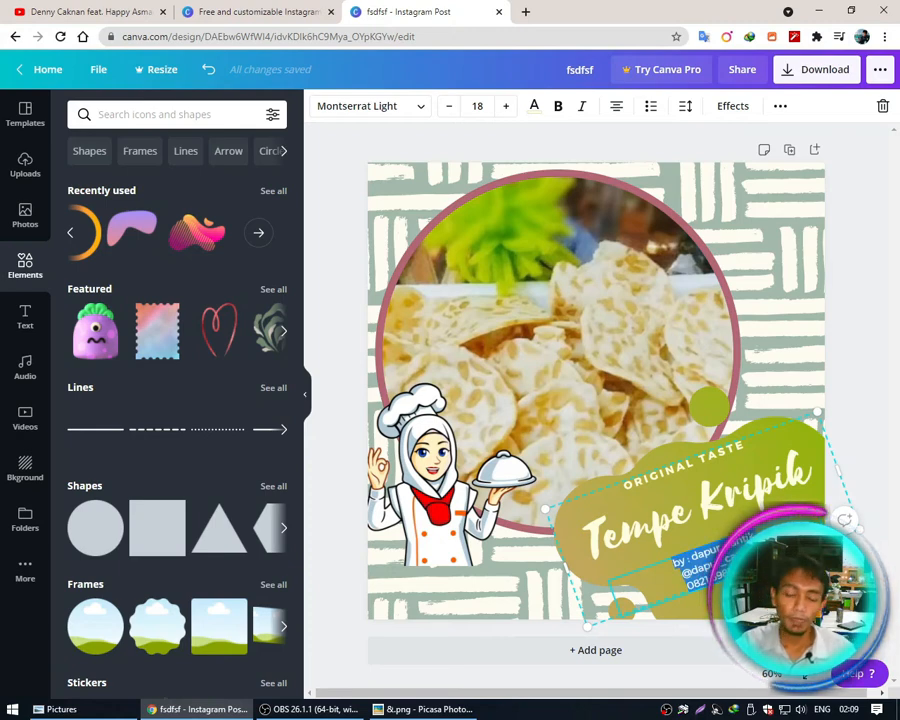
pyautogui.click(865, 413)
# Nudge the Tempe Kripik text group slightly downward within the green blob.
pyautogui.click(748, 493)
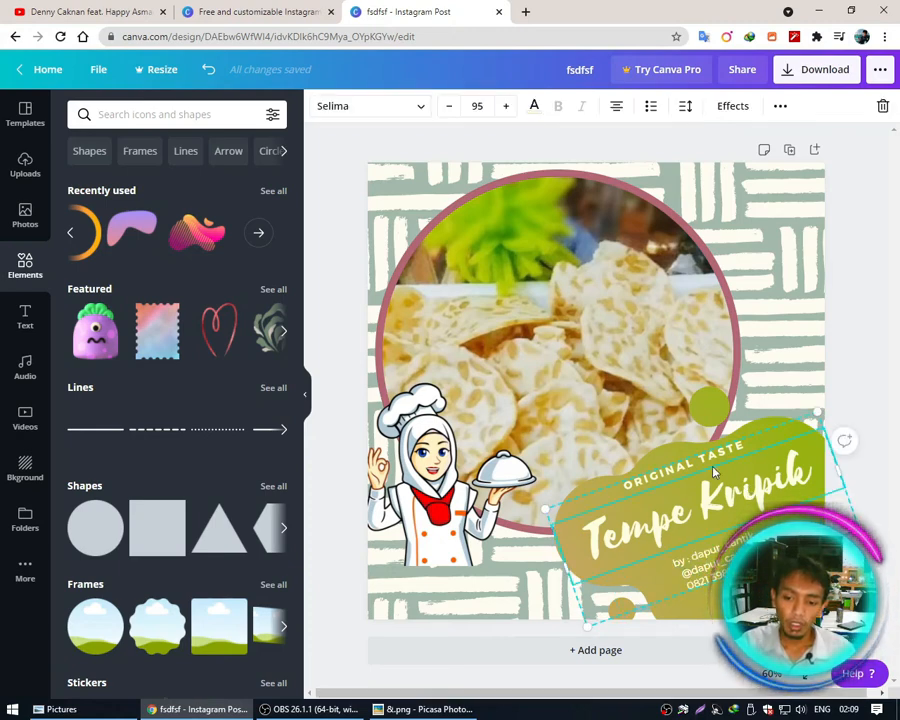
pyautogui.click(699, 461)
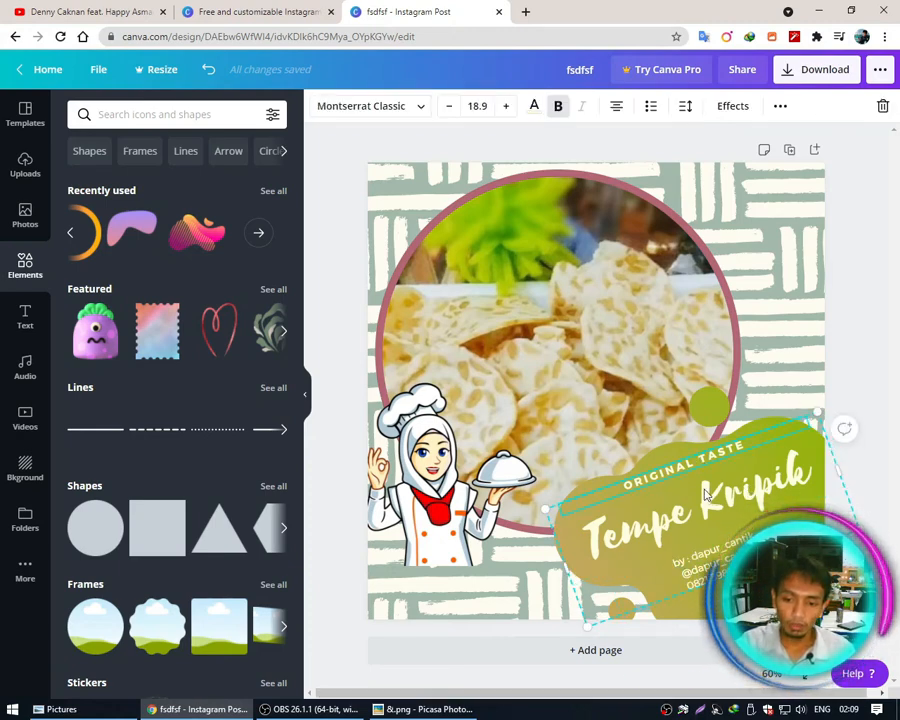
pyautogui.click(704, 498)
pyautogui.click(736, 514)
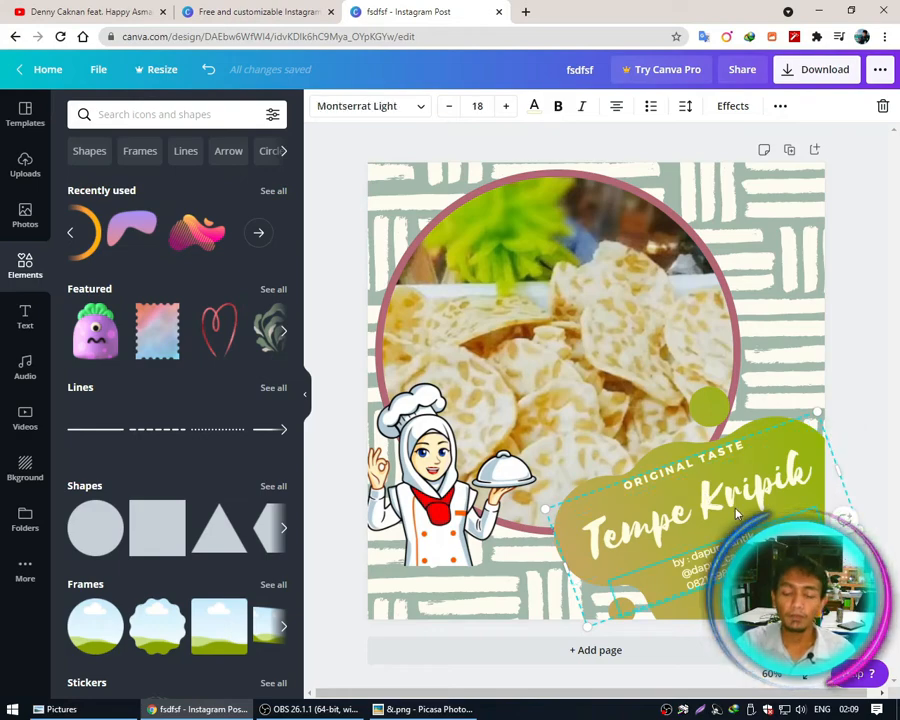
pyautogui.moveTo(730, 505)
pyautogui.mouseDown()
pyautogui.moveTo(725, 470)
pyautogui.moveTo(733, 512)
pyautogui.moveTo(738, 498)
pyautogui.mouseUp()
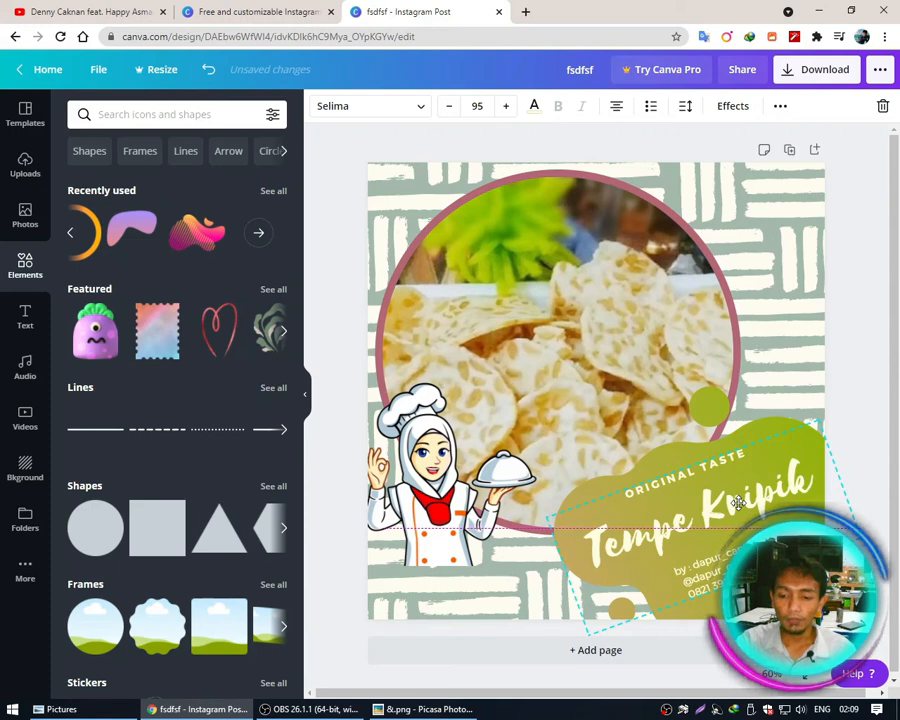
# Ungroup the ORIGINAL TASTE, Tempe Kripik and maker credit texts.
pyautogui.click(733, 570)
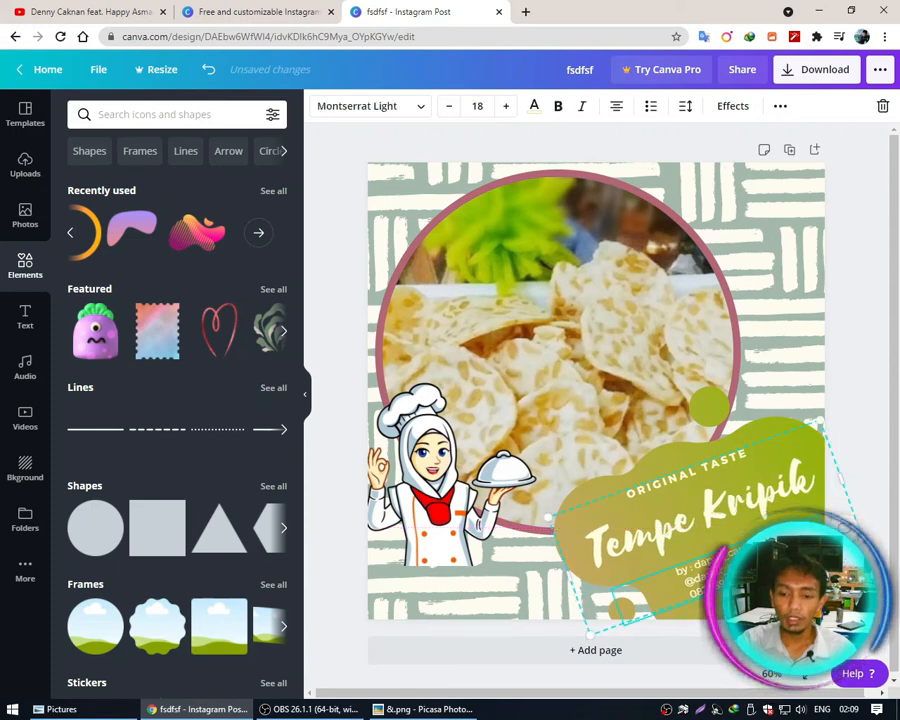
pyautogui.rightClick(578, 560)
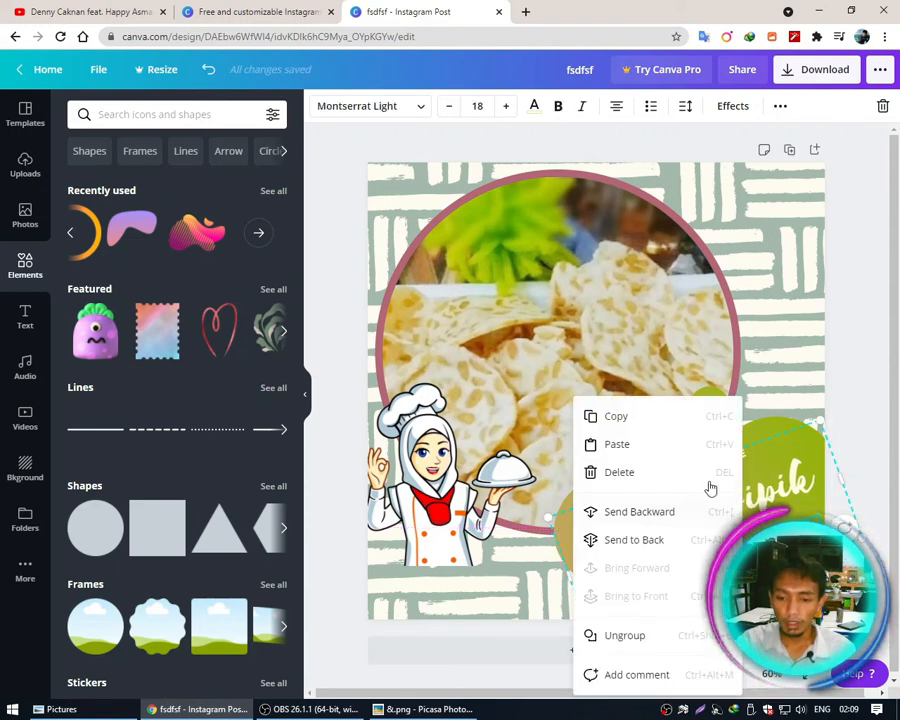
pyautogui.click(675, 636)
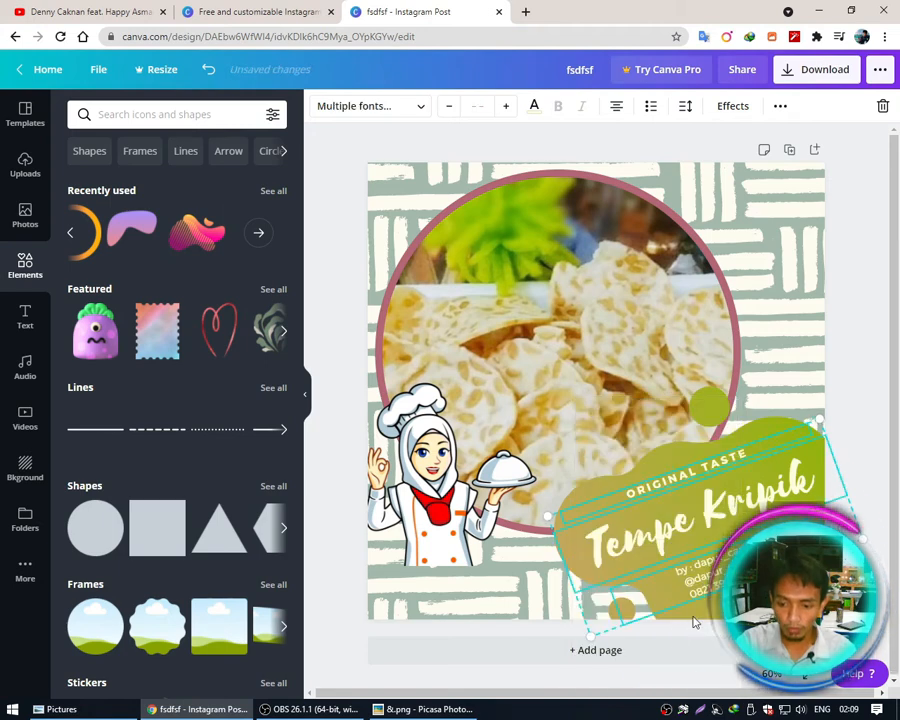
pyautogui.click(842, 394)
# Rotate the maker credit text to nearly horizontal, right-align it and position it beneath the Tempe Kripik title.
pyautogui.click(621, 606)
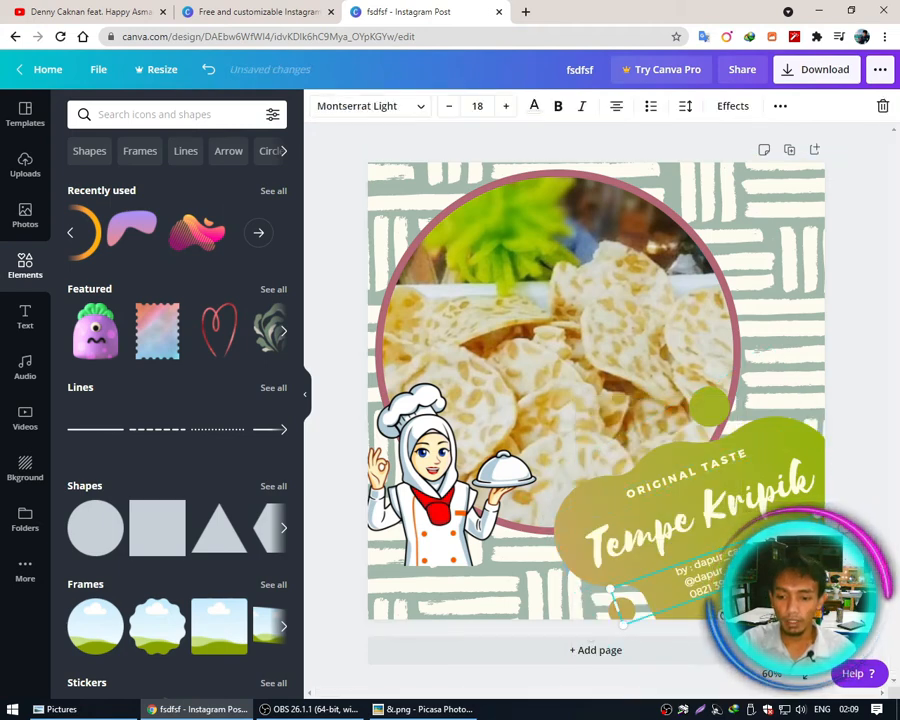
pyautogui.moveTo(744, 608); pyautogui.dragTo(682, 628)
pyautogui.click(617, 106)
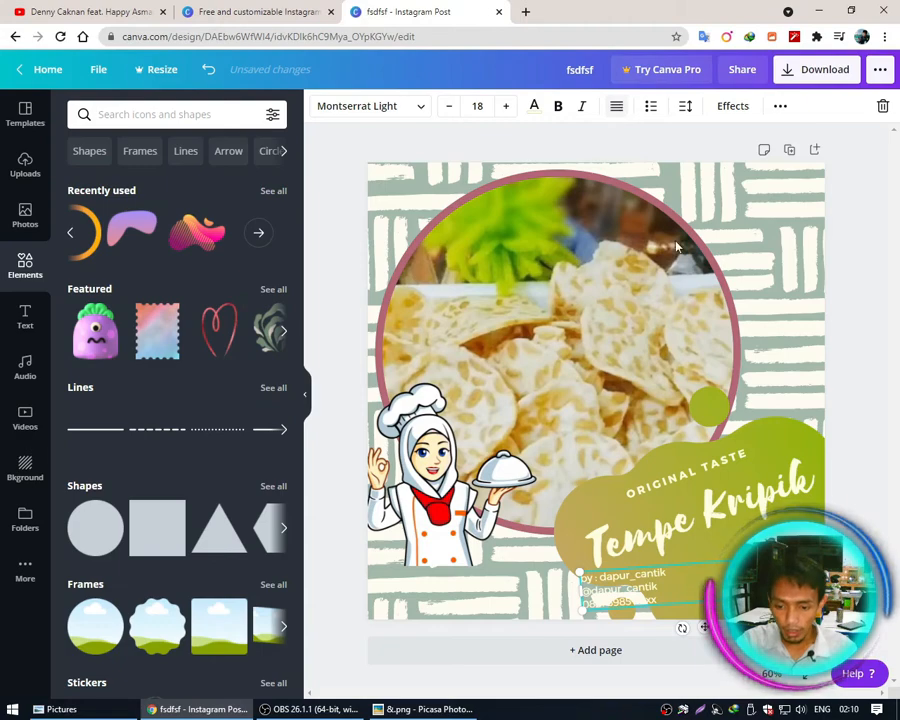
pyautogui.click(617, 106)
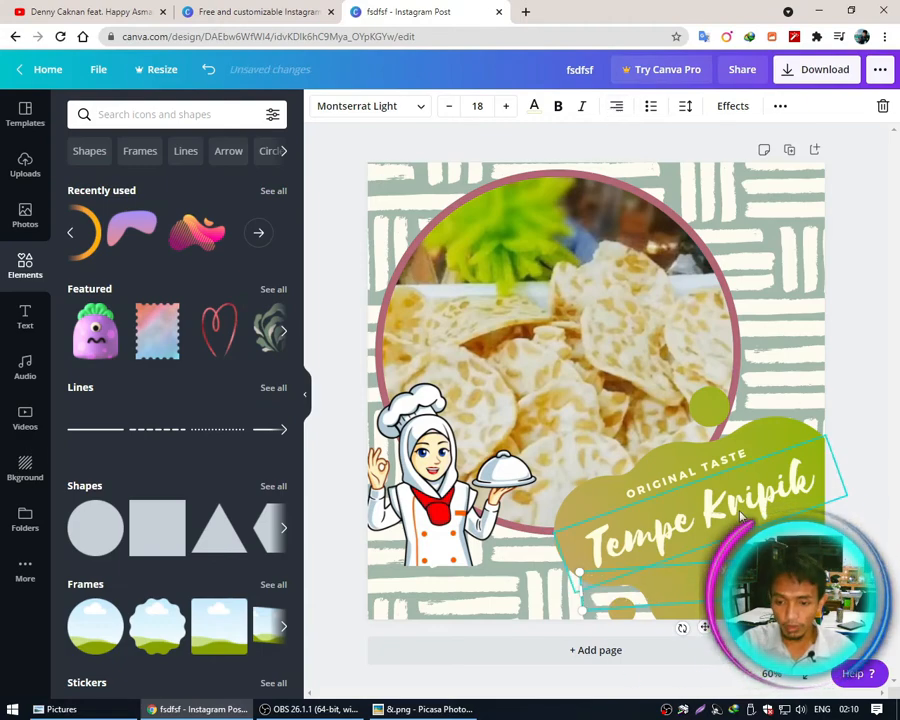
pyautogui.moveTo(735, 579); pyautogui.dragTo(716, 584)
pyautogui.moveTo(663, 630); pyautogui.dragTo(663, 628)
pyautogui.click(677, 447)
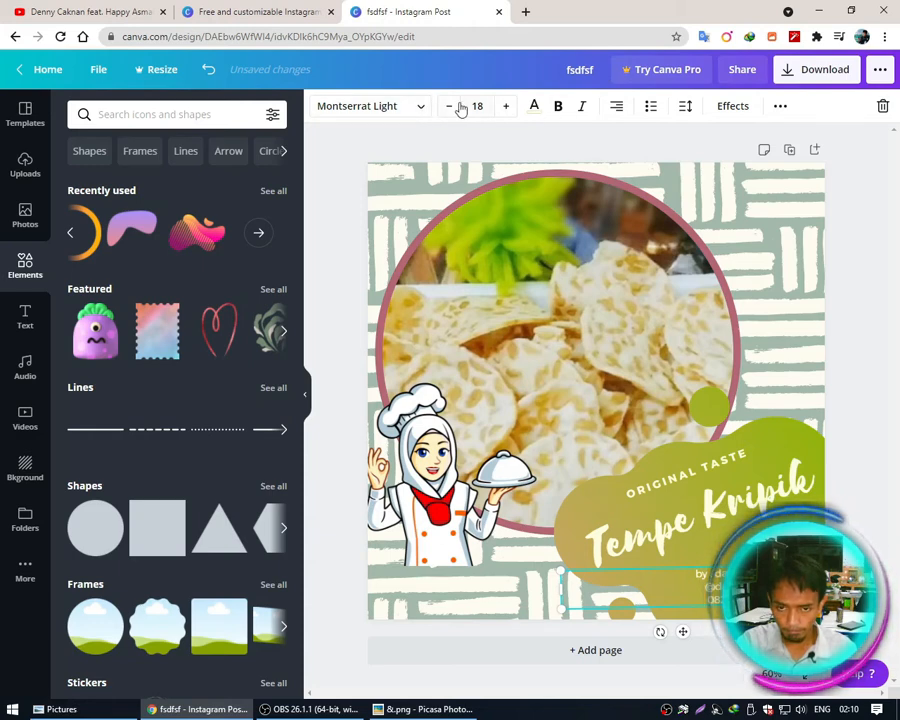
# Enlarge the maker credit text to 20, set its letter spacing to about 68, and reduce its font size by one notch.
pyautogui.click(505, 106)
pyautogui.click(505, 106)
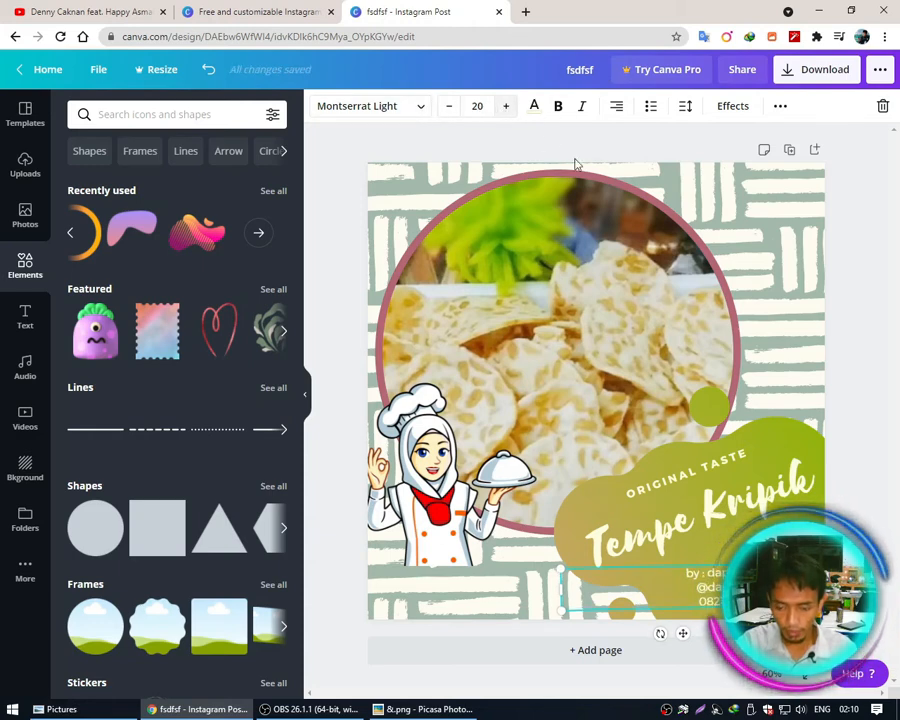
pyautogui.click(687, 107)
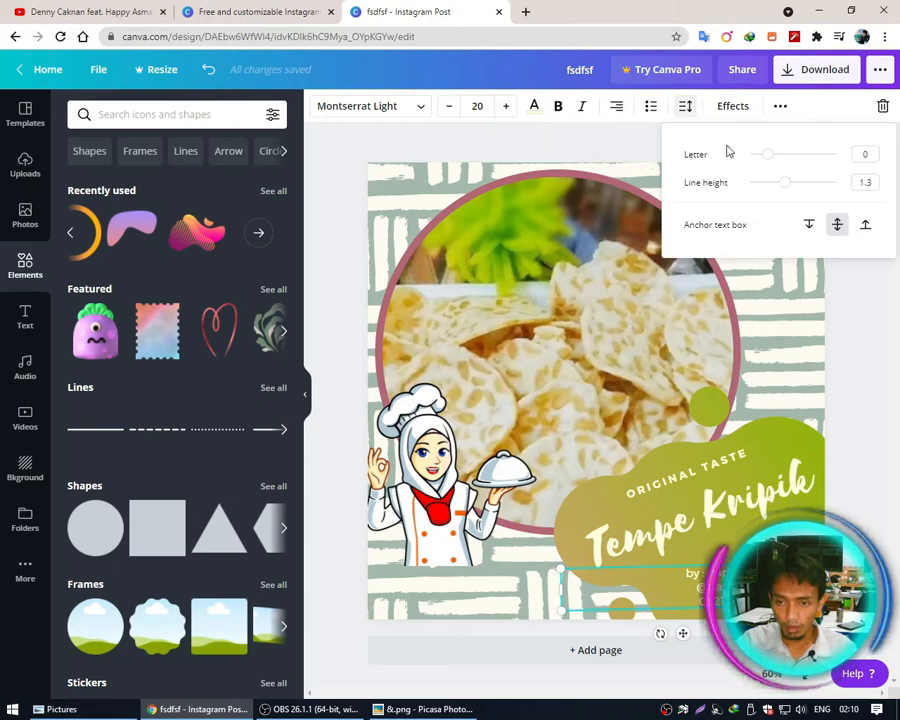
pyautogui.moveTo(767, 154); pyautogui.dragTo(772, 155)
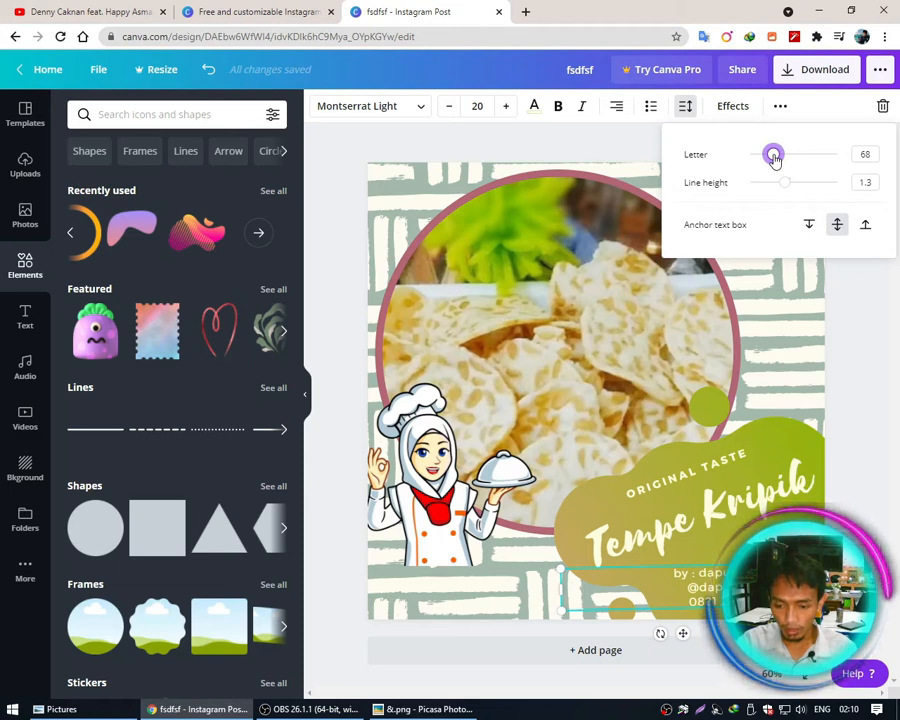
pyautogui.click(451, 112)
pyautogui.click(868, 510)
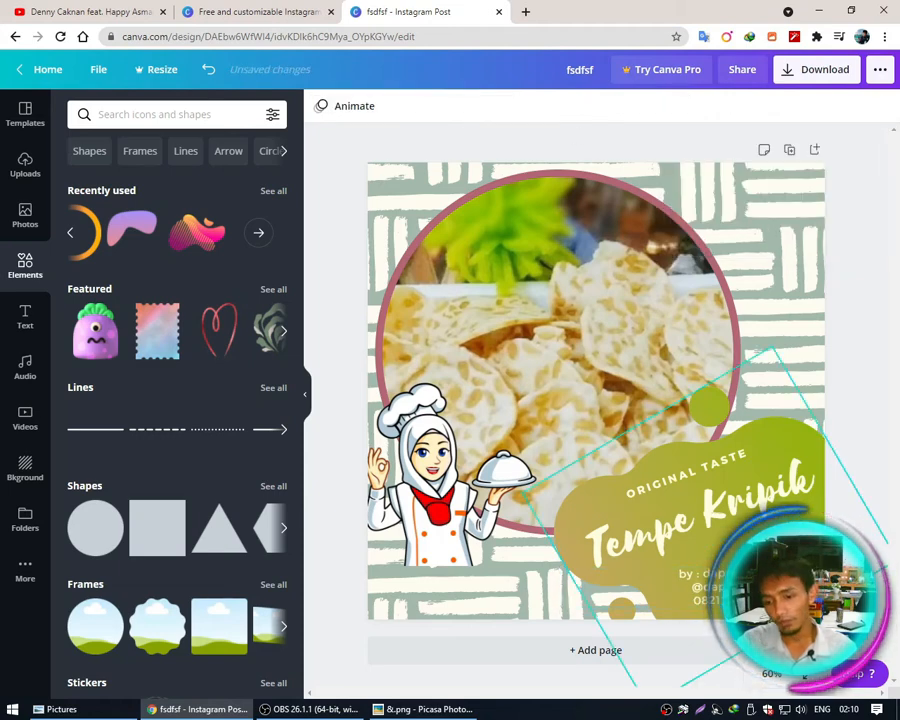
pyautogui.click(745, 588)
pyautogui.click(848, 380)
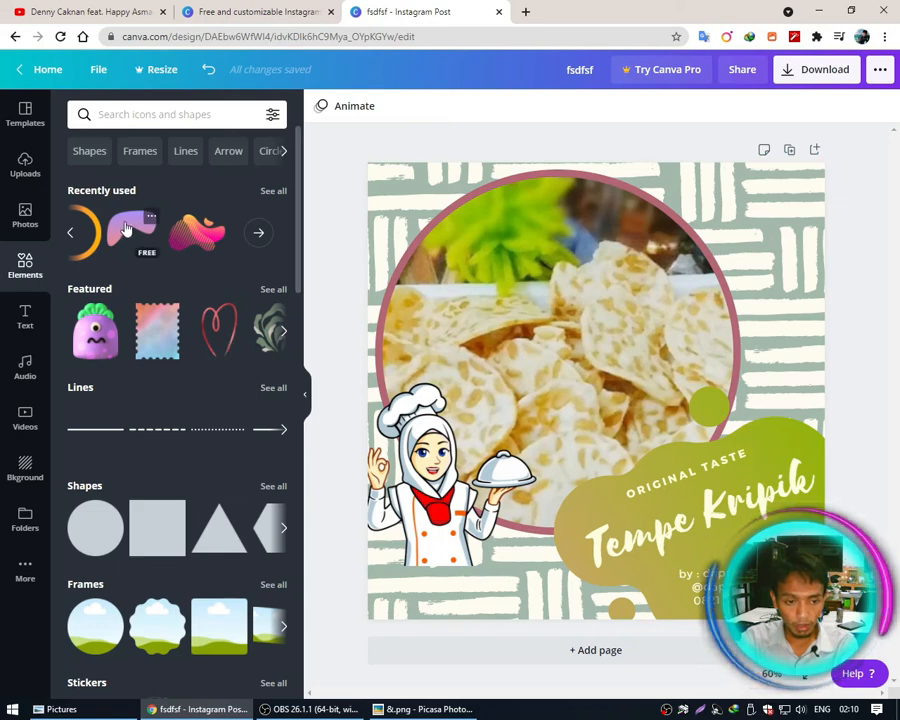
# Add the recently used purple-pink blob, rotate it to about -145° and move it into the poster's lower-left corner.
pyautogui.moveTo(125, 230); pyautogui.dragTo(500, 510)
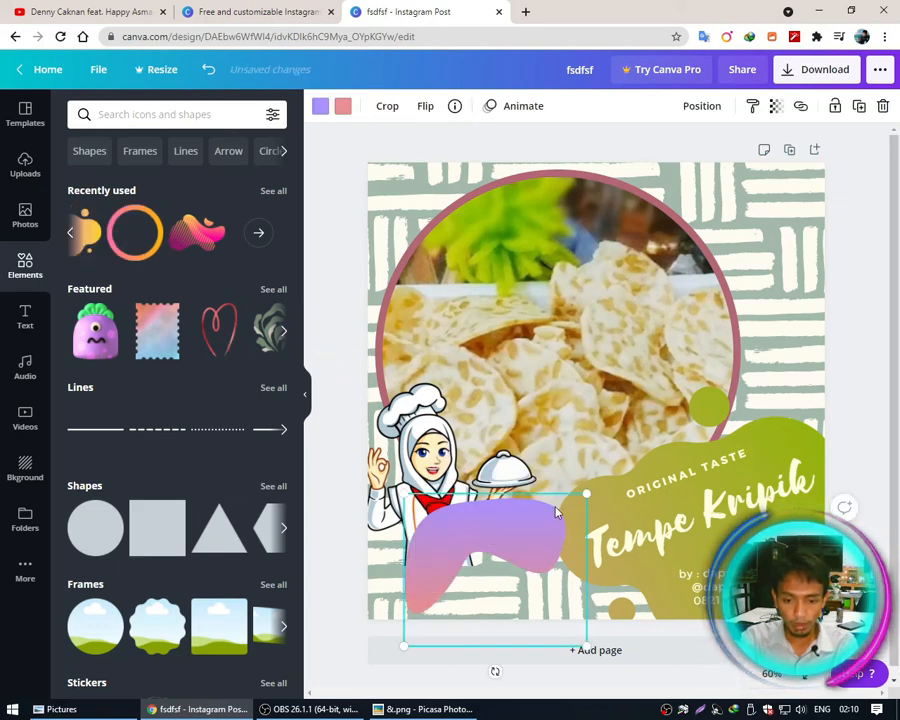
pyautogui.moveTo(490, 668); pyautogui.dragTo(544, 497)
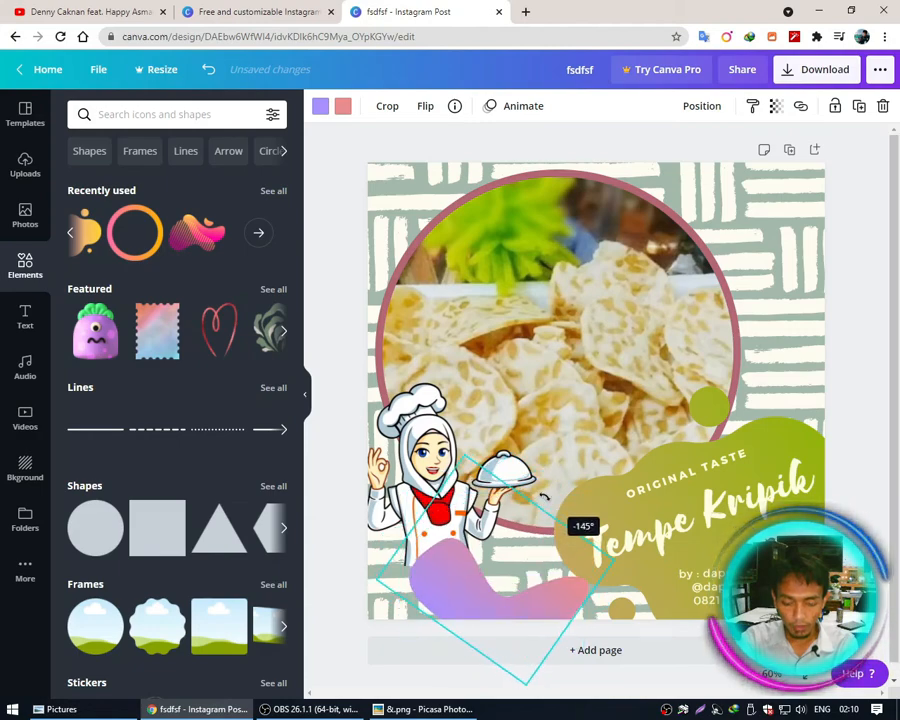
pyautogui.moveTo(456, 588); pyautogui.dragTo(385, 566)
# Enlarge the purple-pink blob and reposition it so it fills the lower-left corner over the chef's lower body.
pyautogui.moveTo(543, 541); pyautogui.dragTo(591, 537)
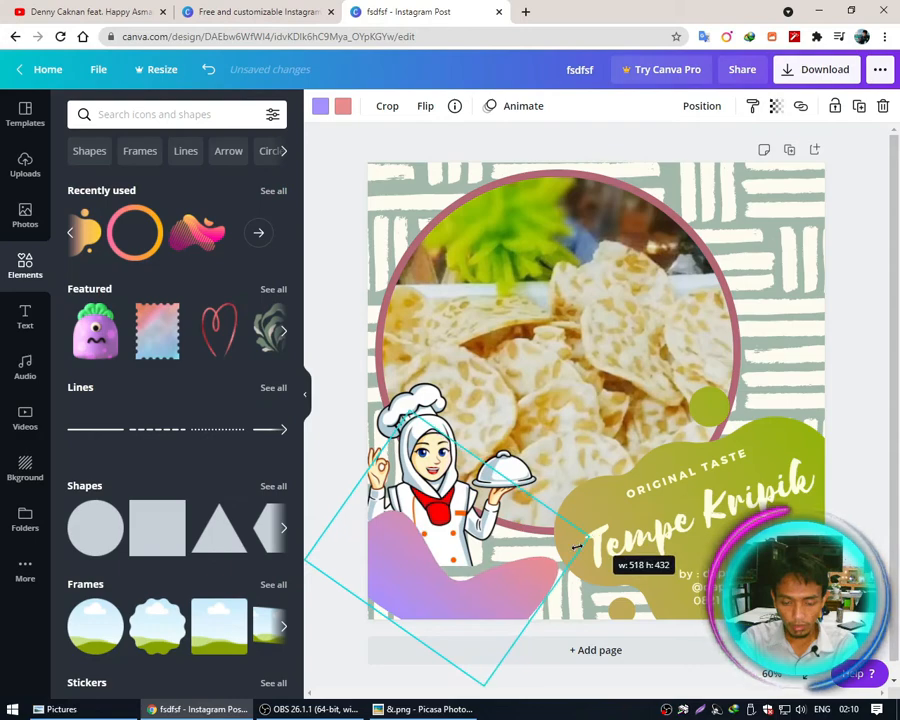
pyautogui.moveTo(535, 566); pyautogui.dragTo(540, 561)
pyautogui.moveTo(598, 530); pyautogui.dragTo(688, 505)
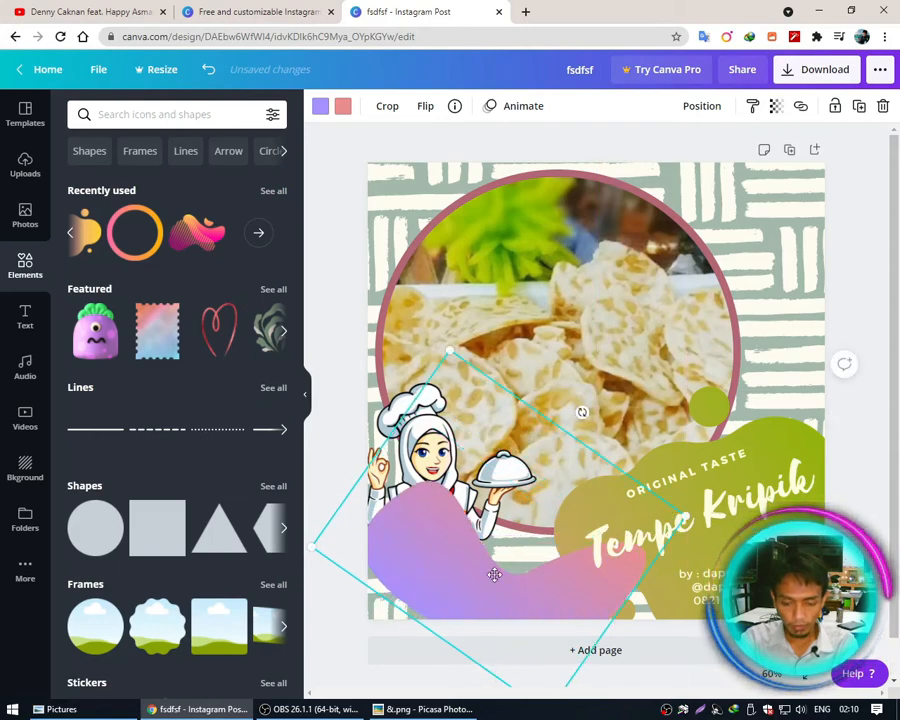
pyautogui.moveTo(494, 571); pyautogui.dragTo(438, 569)
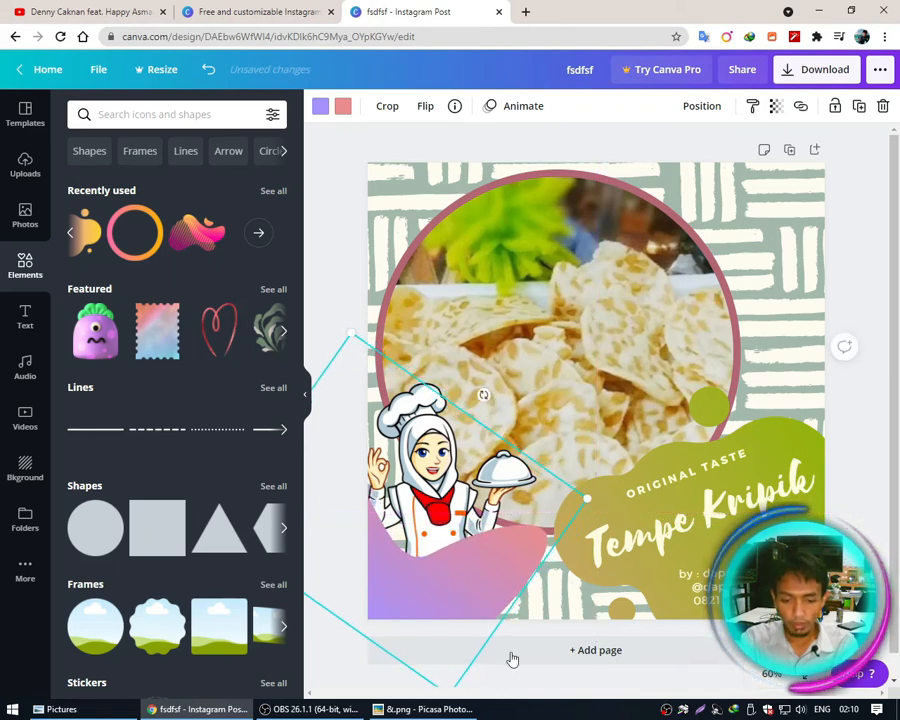
pyautogui.click(844, 284)
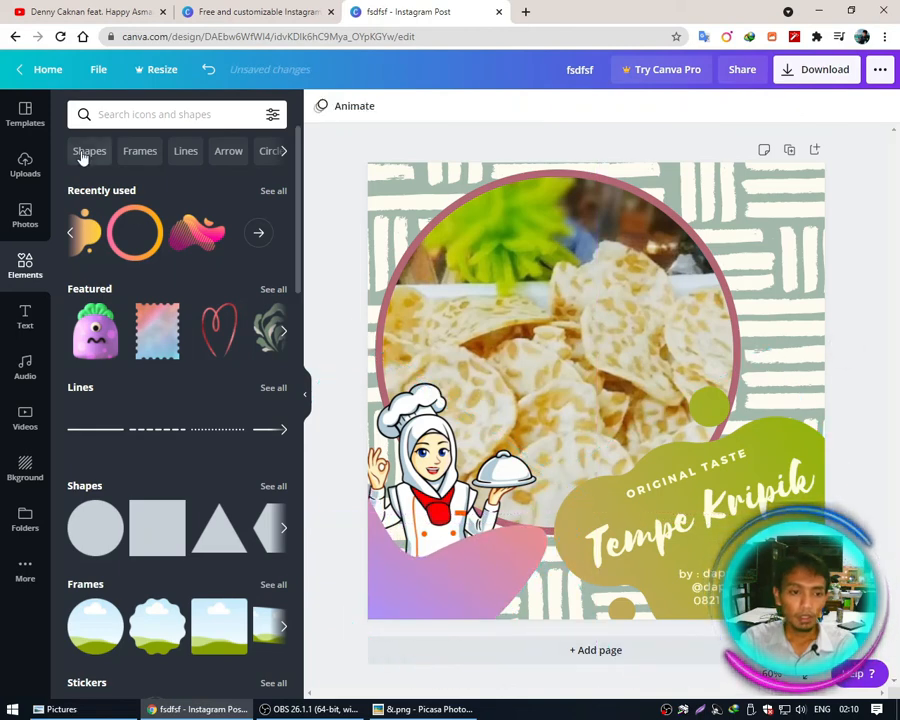
# Add the recently used "welcome little one!" text combination over the lower part of the poster.
pyautogui.click(25, 317)
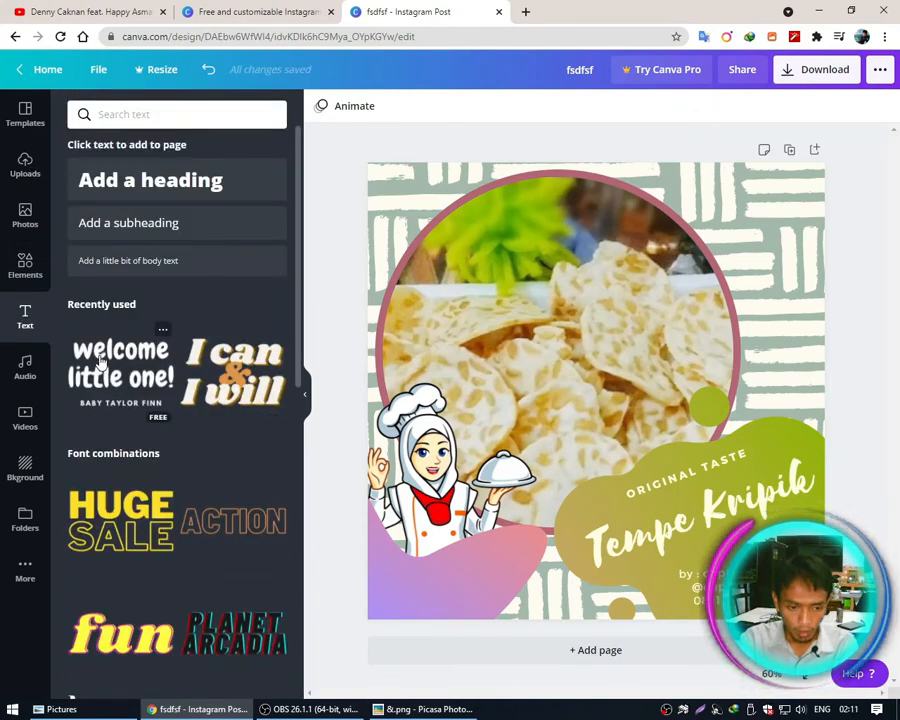
pyautogui.moveTo(90, 355); pyautogui.dragTo(490, 553)
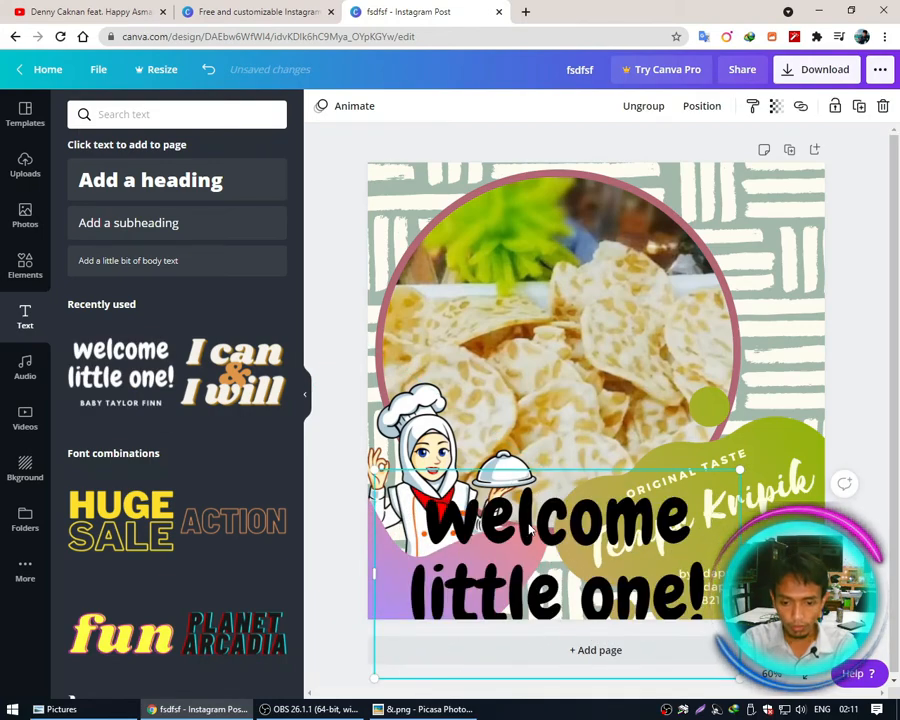
pyautogui.click(548, 521)
pyautogui.hotkey('ctrl', 'a')
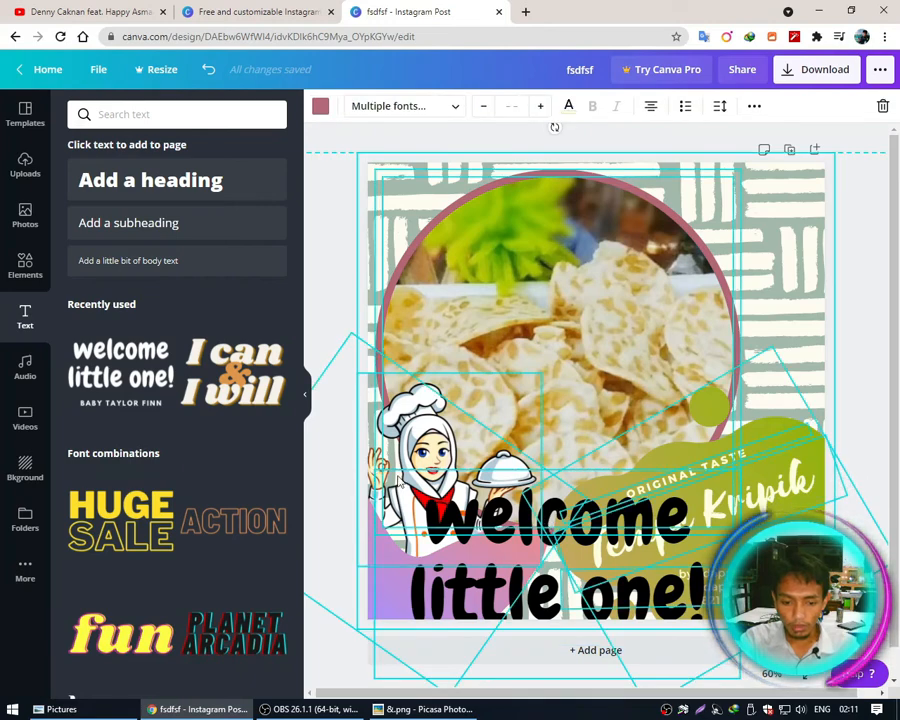
pyautogui.click(323, 263)
# Set the font size of the "welcome little one!" text to 50.
pyautogui.click(545, 532)
pyautogui.click(545, 532)
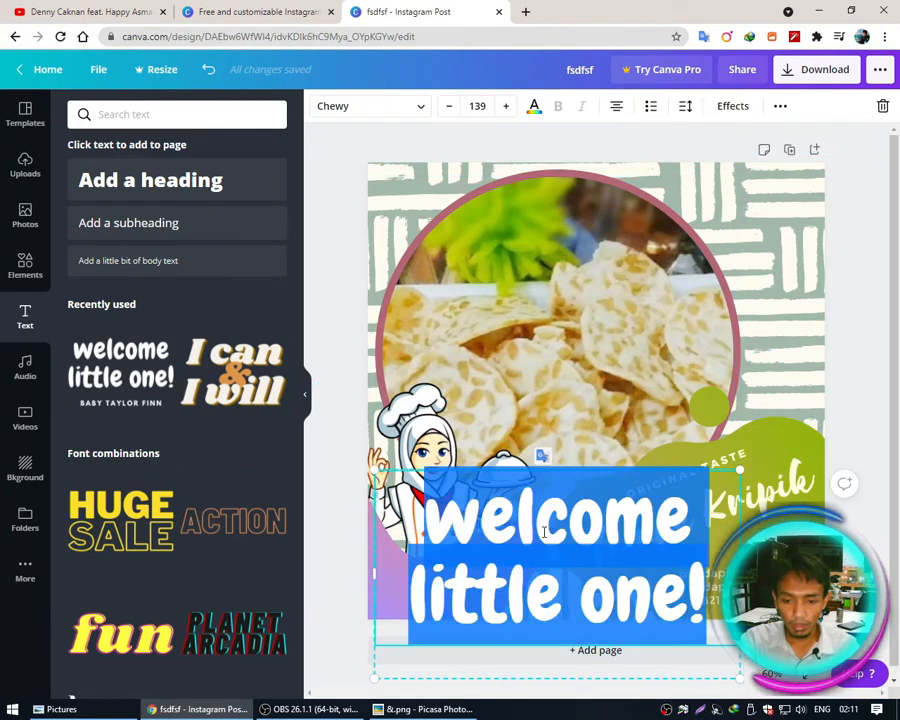
pyautogui.click(553, 525)
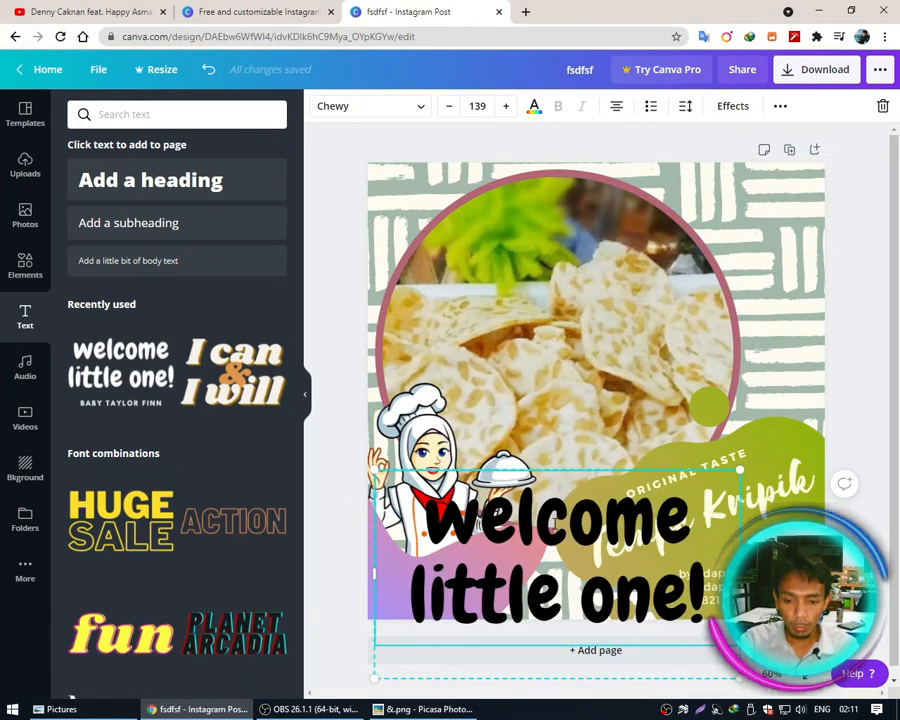
pyautogui.doubleClick(555, 527)
pyautogui.click(568, 536)
pyautogui.doubleClick(538, 530)
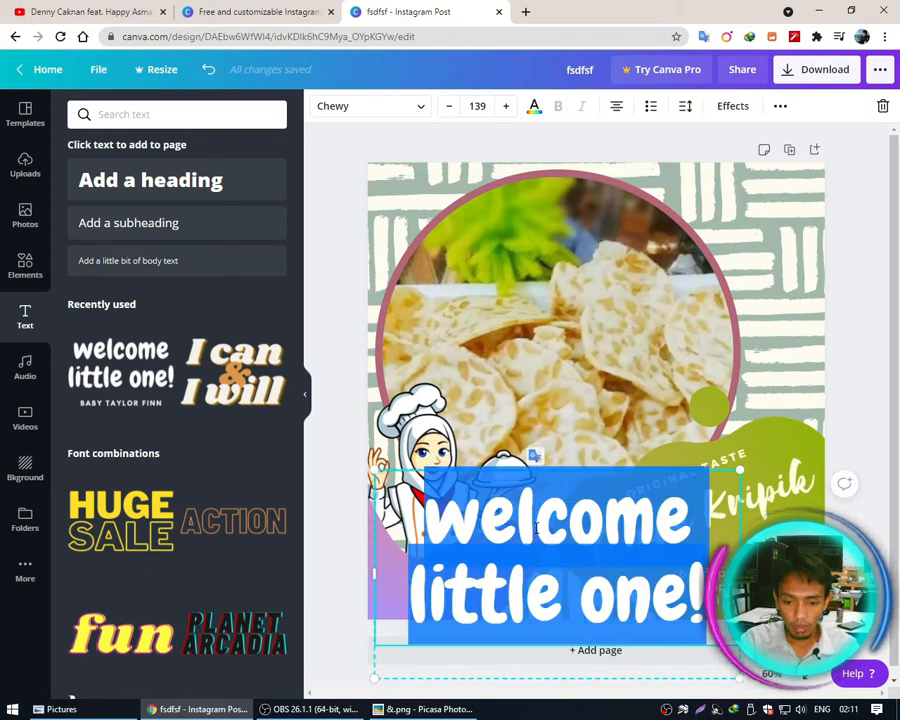
pyautogui.click(480, 105)
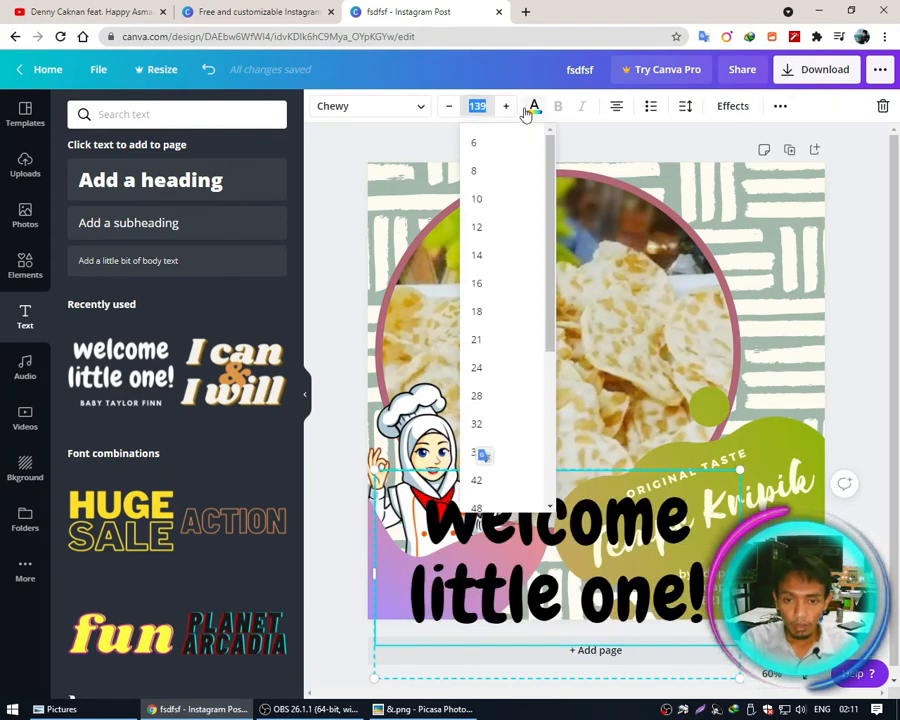
pyautogui.press('Return')
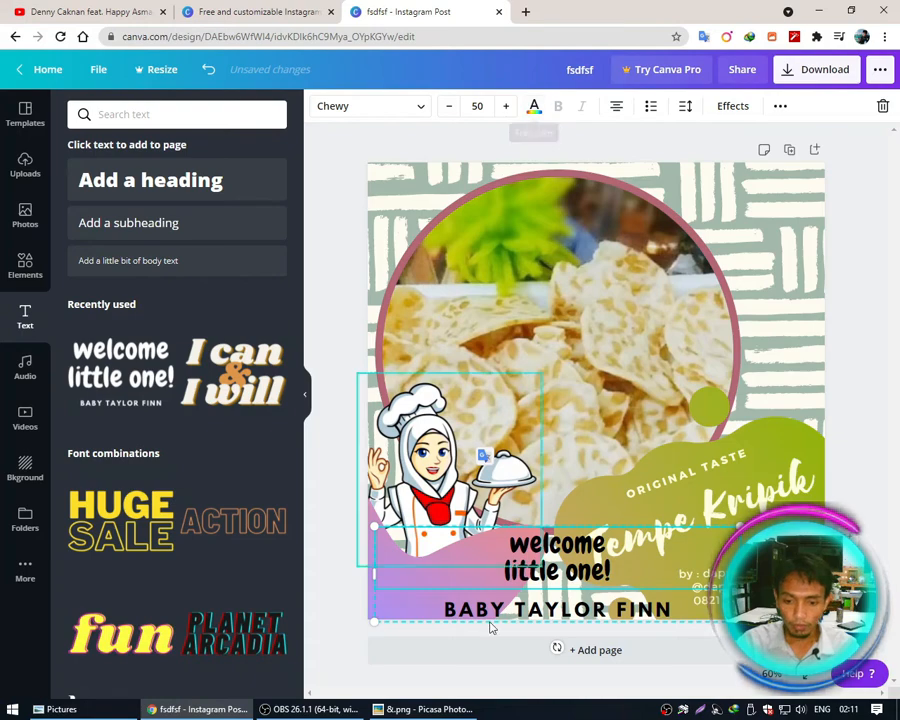
# Ungroup the added text combination and delete only its "BABY TAYLOR FINN" subtitle.
pyautogui.click(520, 610)
pyautogui.rightClick(520, 610)
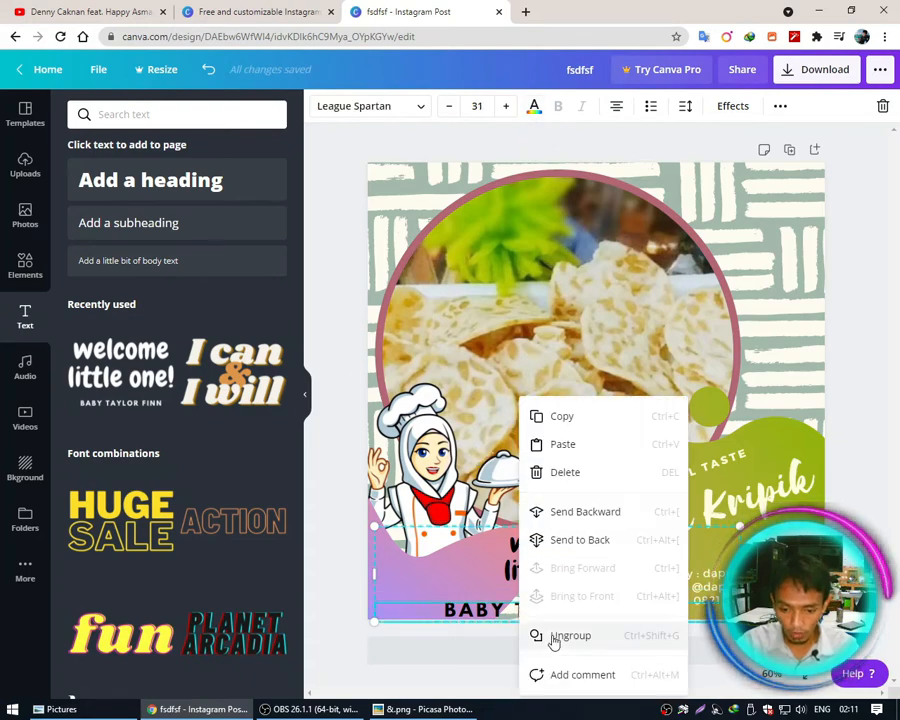
pyautogui.click(552, 632)
pyautogui.press('Delete')
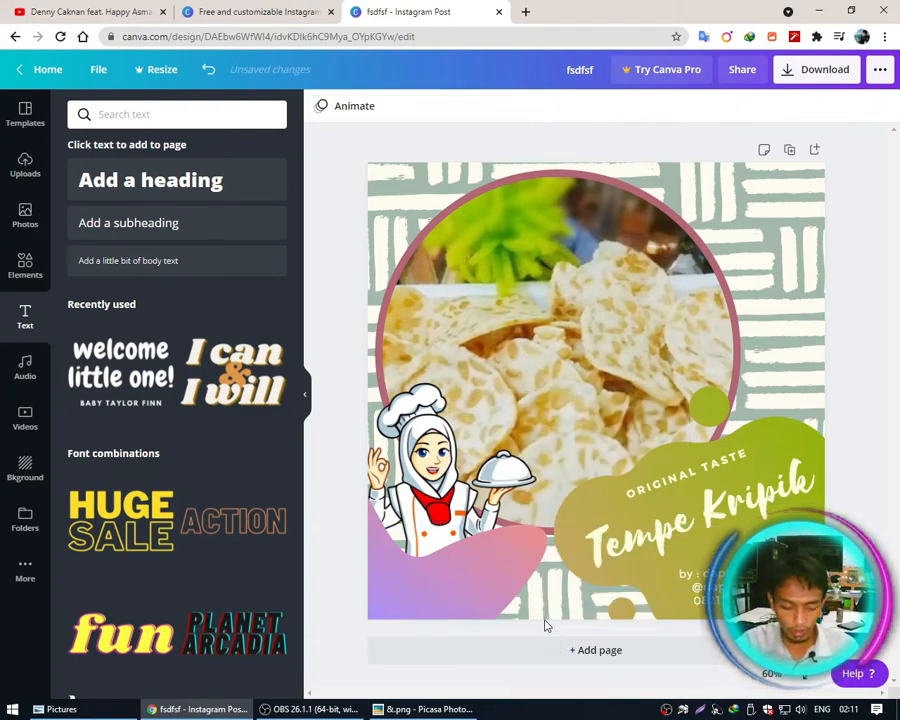
pyautogui.hotkey('ctrl', 'z')
pyautogui.click(585, 598)
pyautogui.press('Delete')
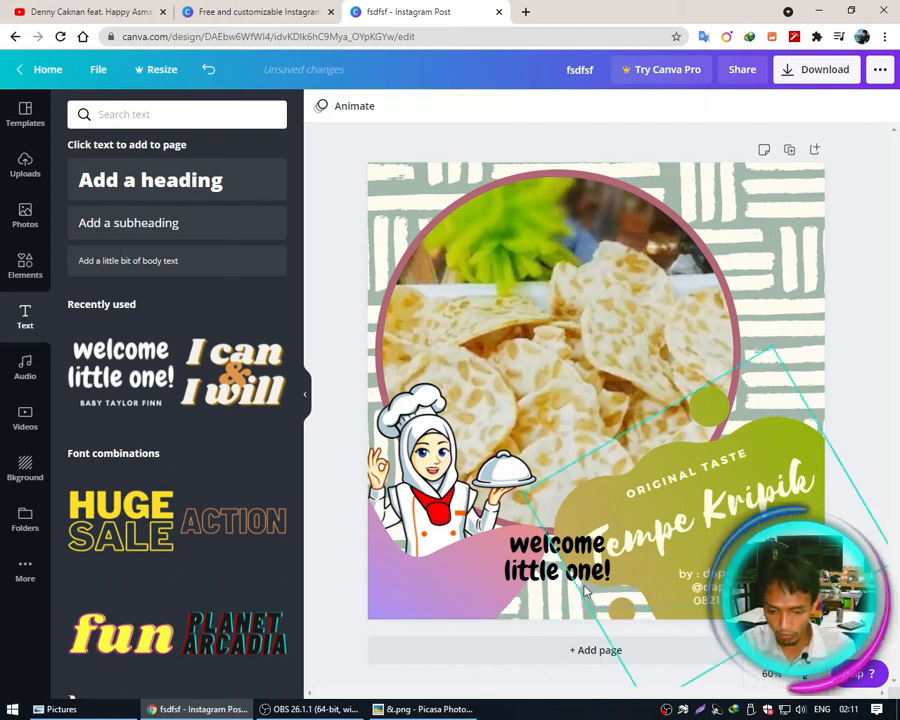
pyautogui.click(585, 588)
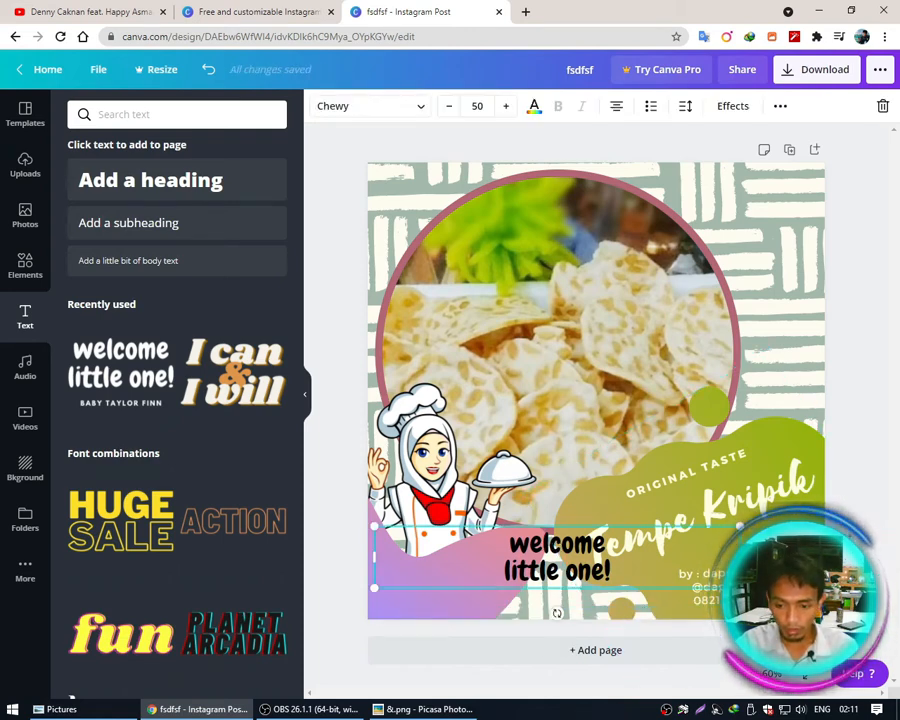
pyautogui.moveTo(740, 557); pyautogui.dragTo(587, 568)
pyautogui.doubleClick(498, 547)
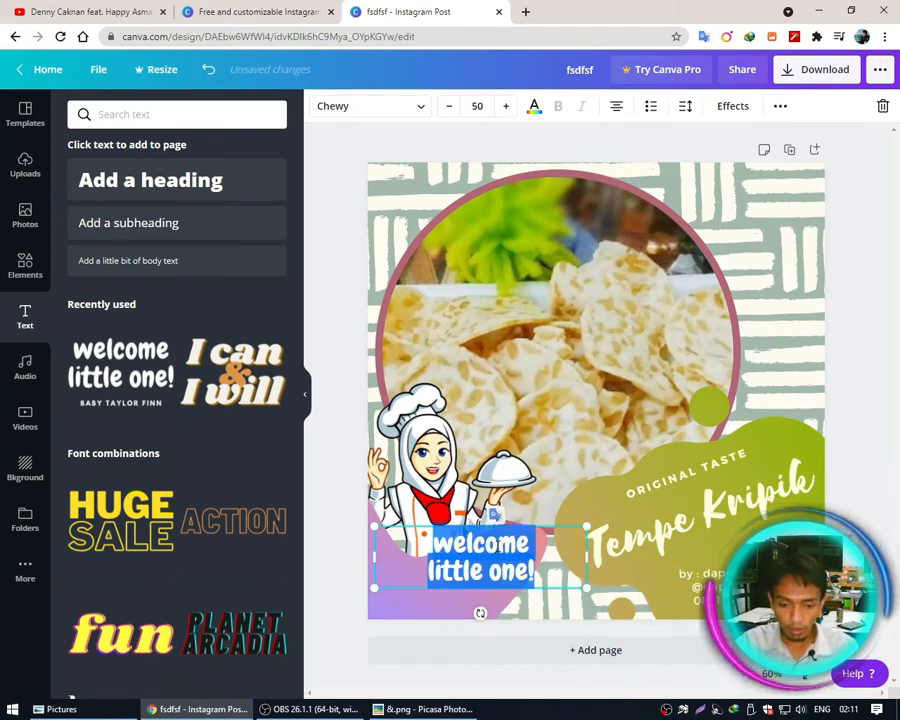
pyautogui.press('BackSpace')
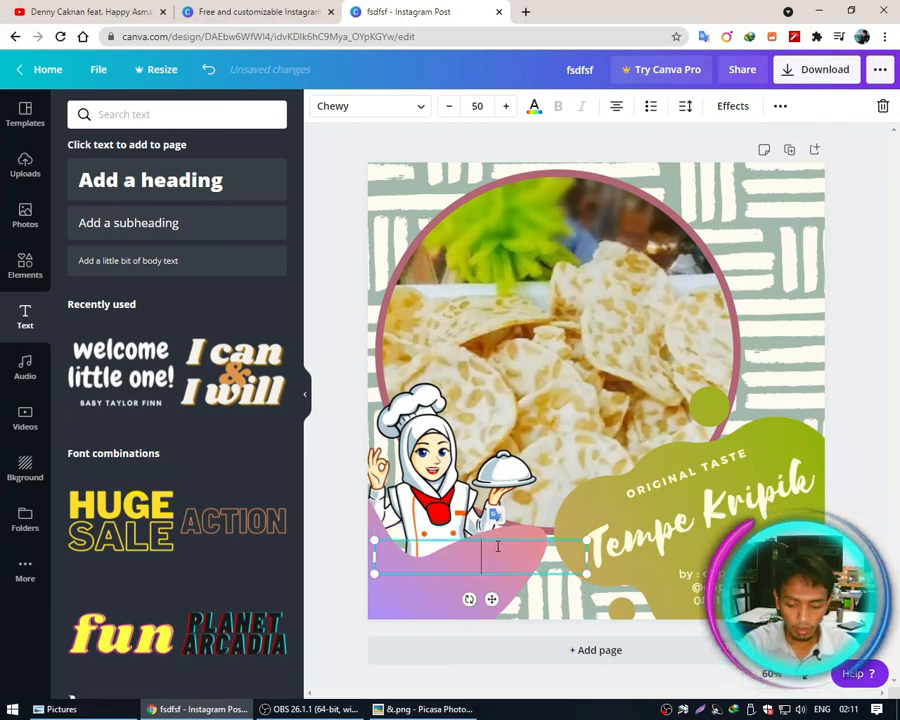
pyautogui.write('@dsa')
pyautogui.press('BackSpace')
pyautogui.press('BackSpace')
pyautogui.write('a')
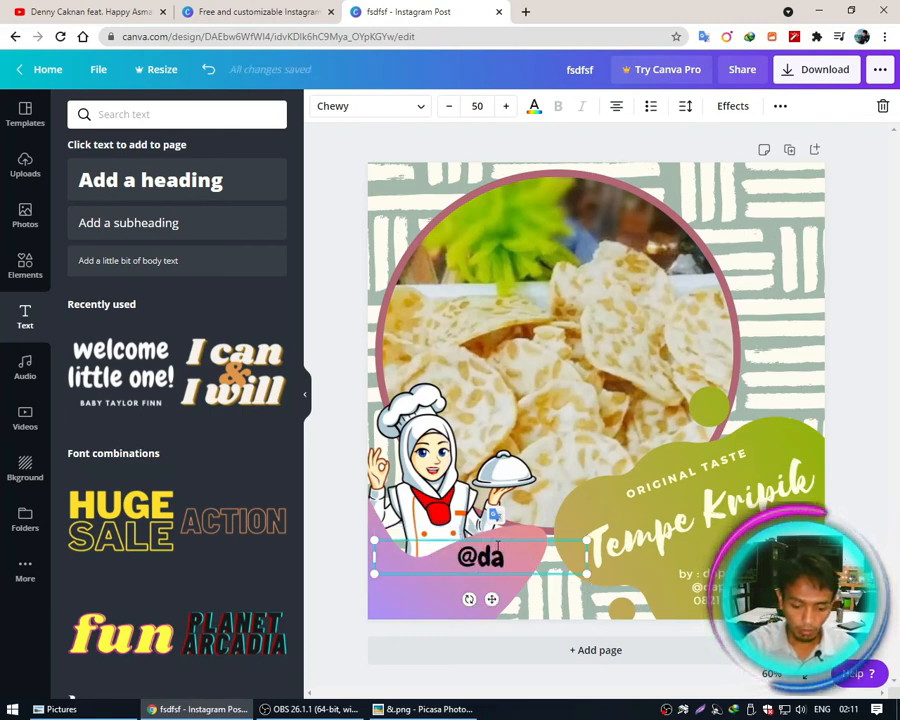
pyautogui.write('pur_canti')
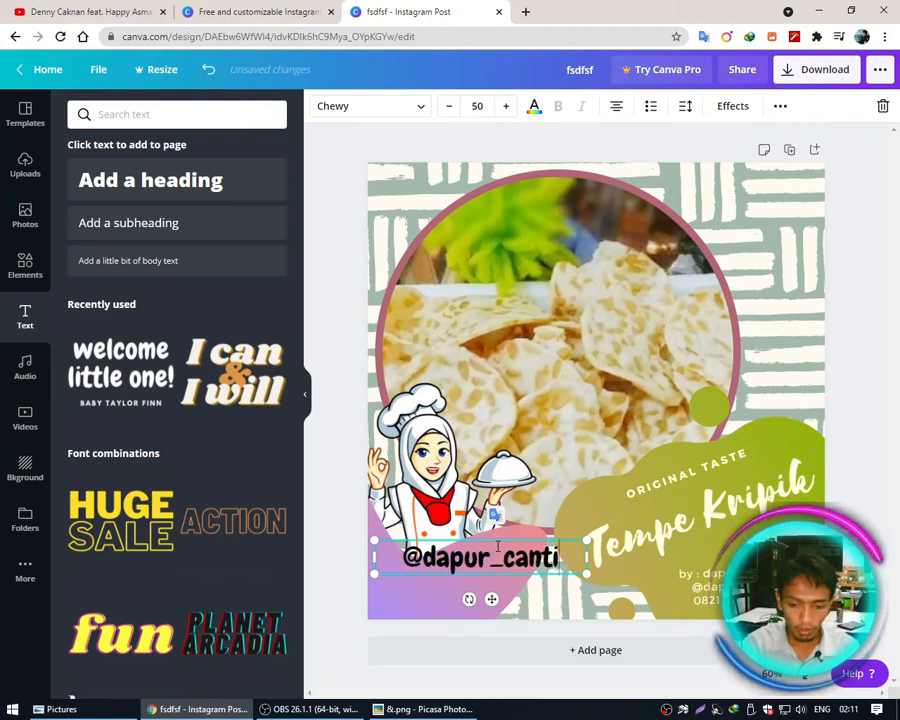
pyautogui.write('k')
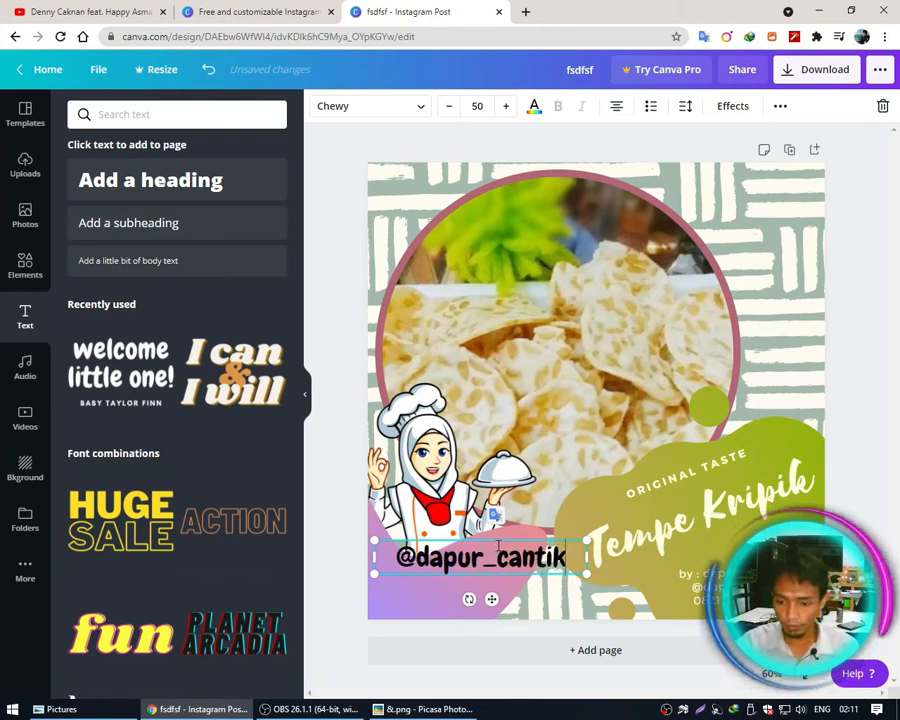
pyautogui.hotkey('ctrl', 'a')
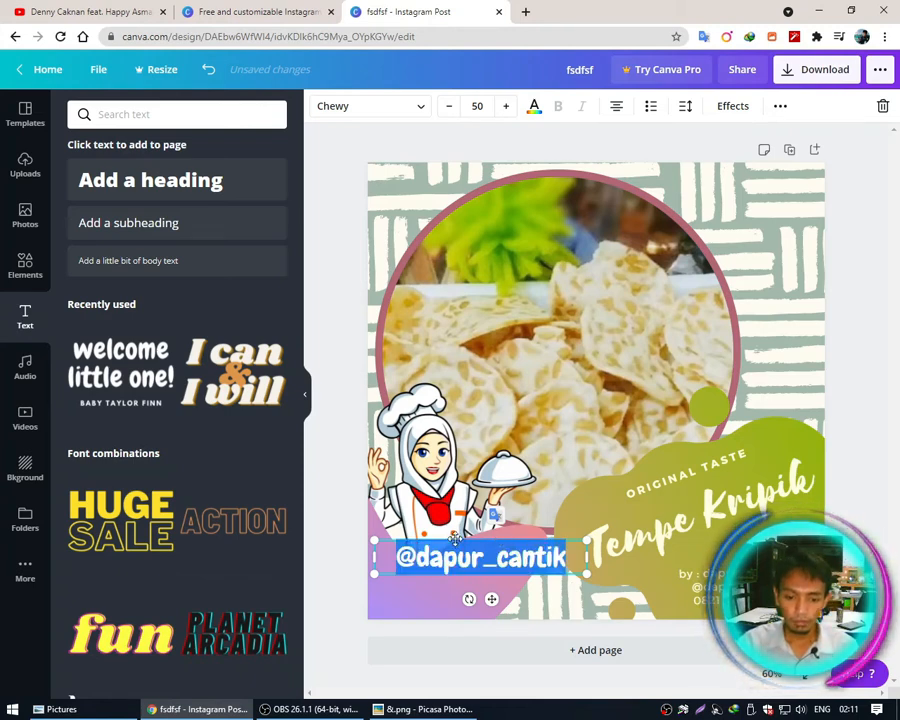
pyautogui.moveTo(455, 538); pyautogui.dragTo(442, 573)
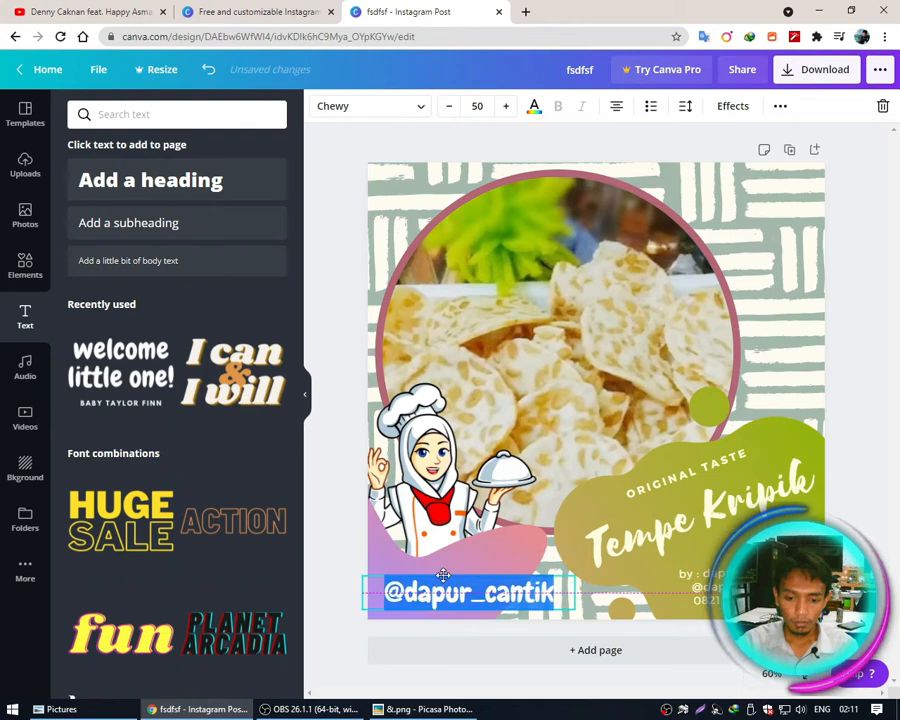
pyautogui.click(477, 107)
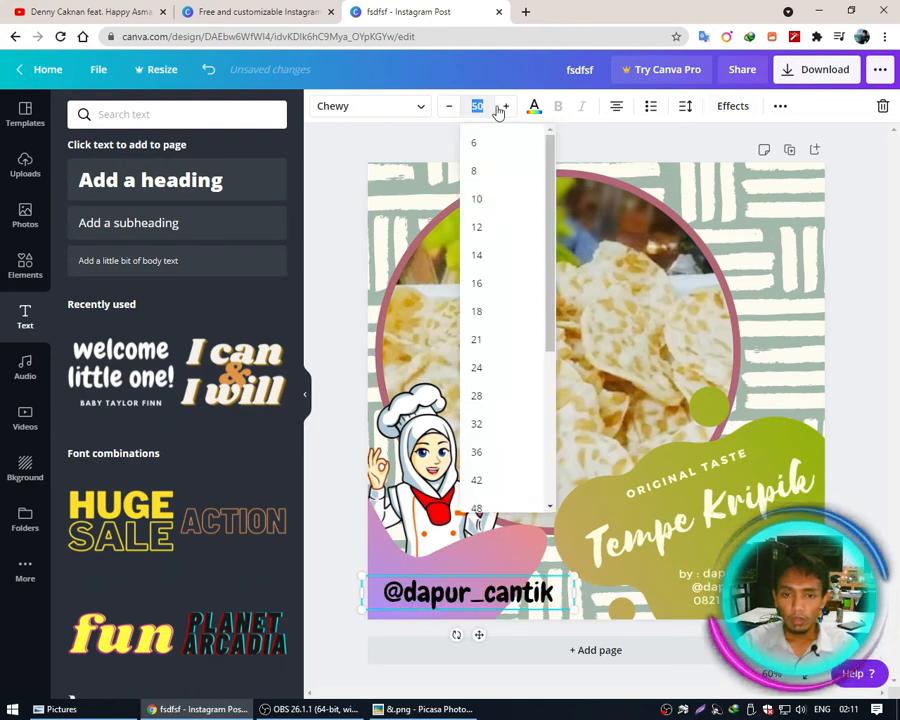
pyautogui.press('Return')
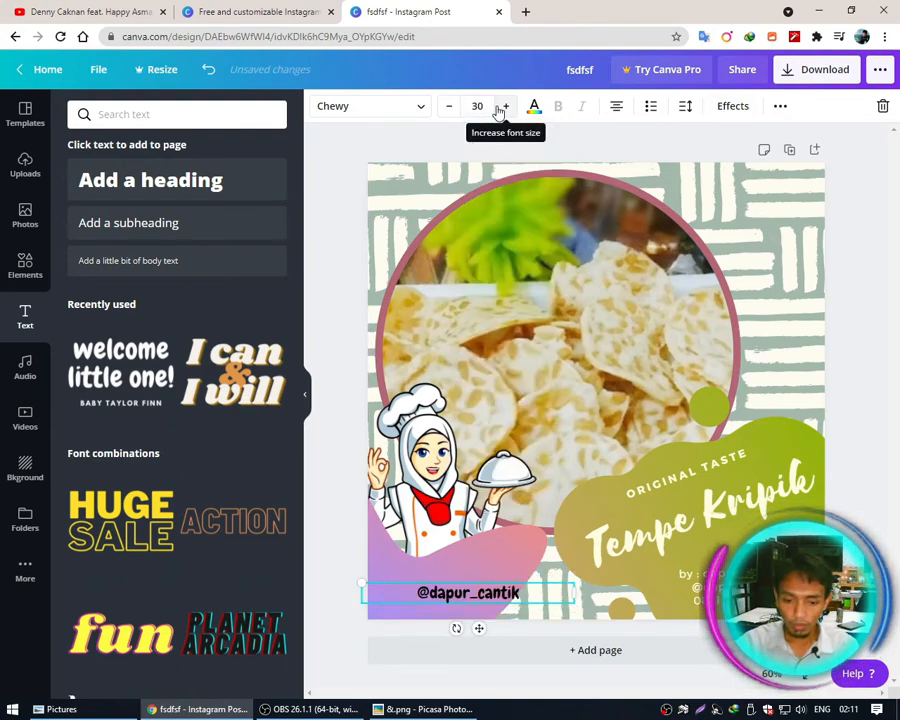
pyautogui.click(684, 107)
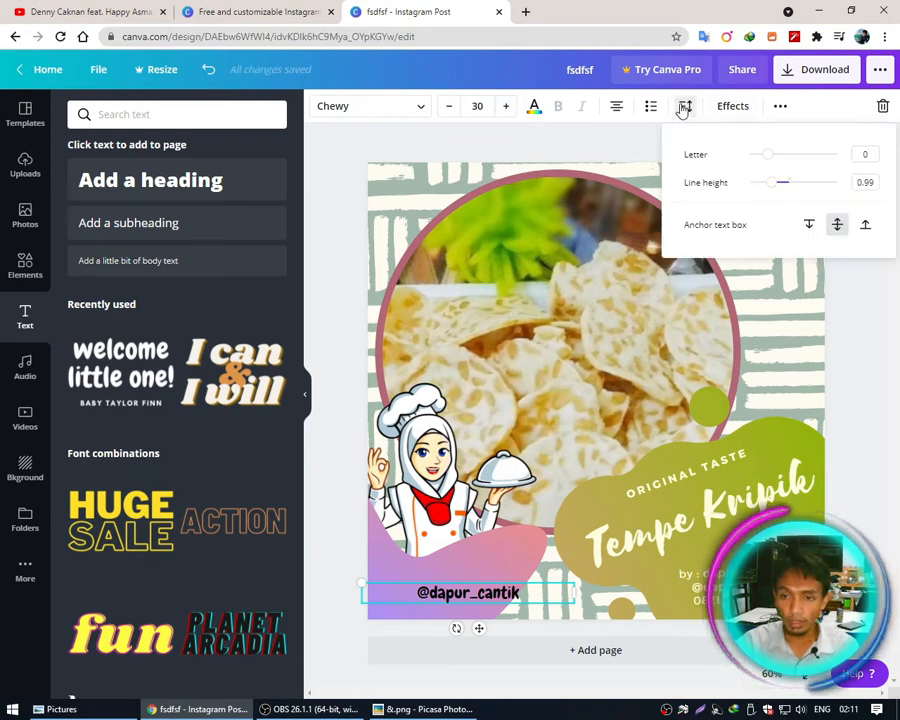
pyautogui.moveTo(768, 160)
pyautogui.mouseDown()
pyautogui.moveTo(779, 153)
pyautogui.moveTo(774, 161)
pyautogui.mouseUp()
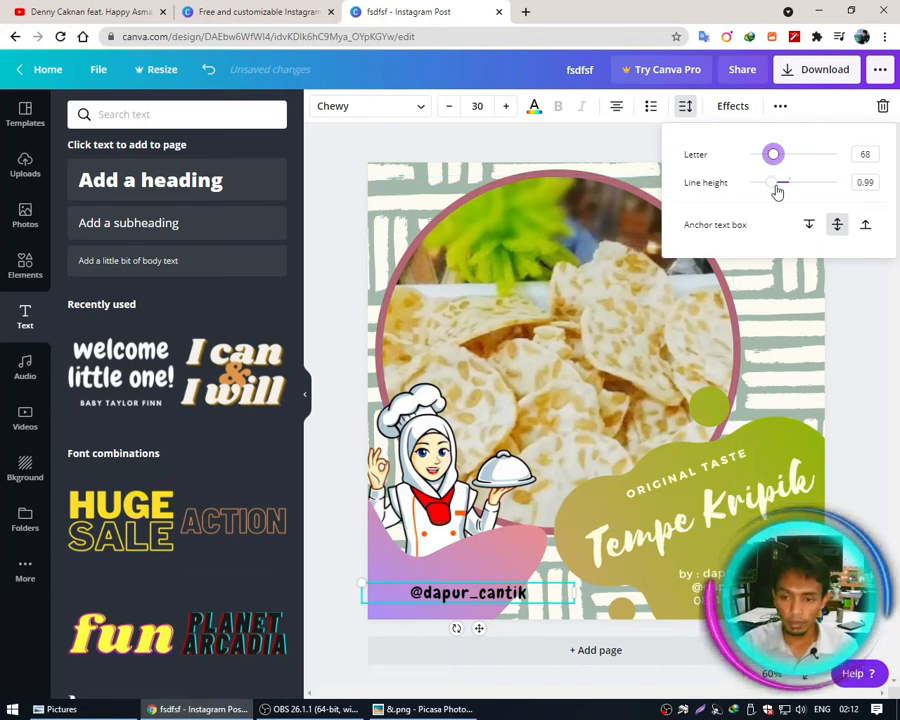
pyautogui.moveTo(772, 189); pyautogui.dragTo(775, 154)
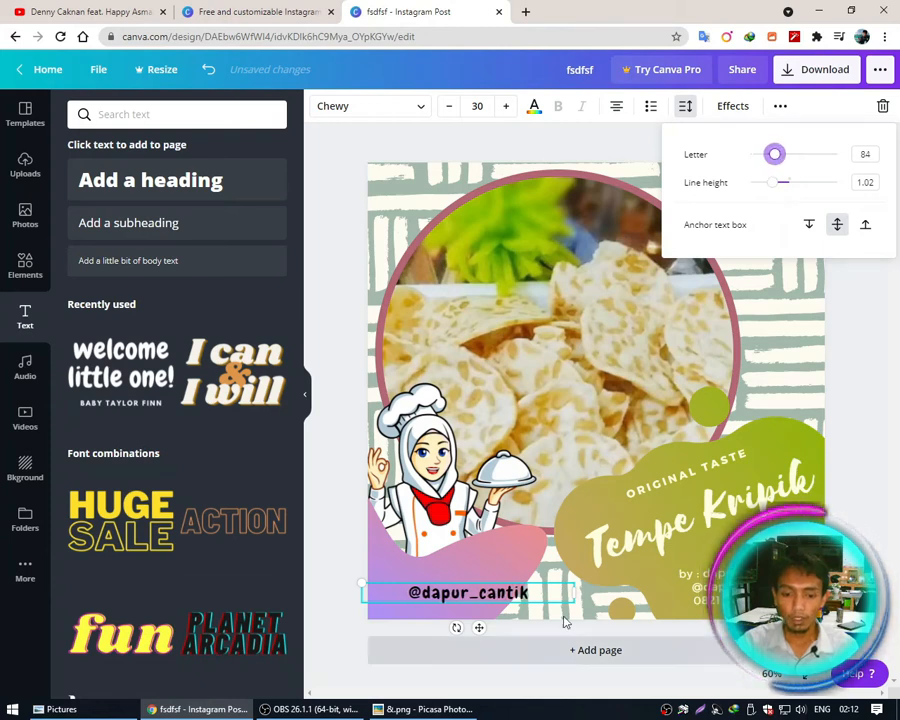
pyautogui.moveTo(575, 592); pyautogui.dragTo(552, 592)
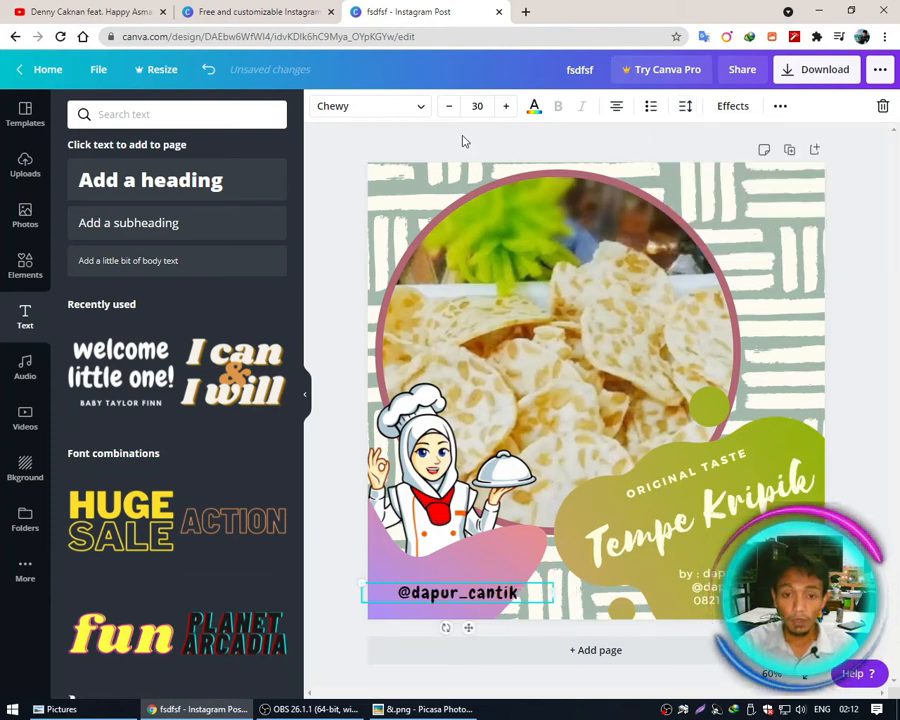
pyautogui.click(506, 107)
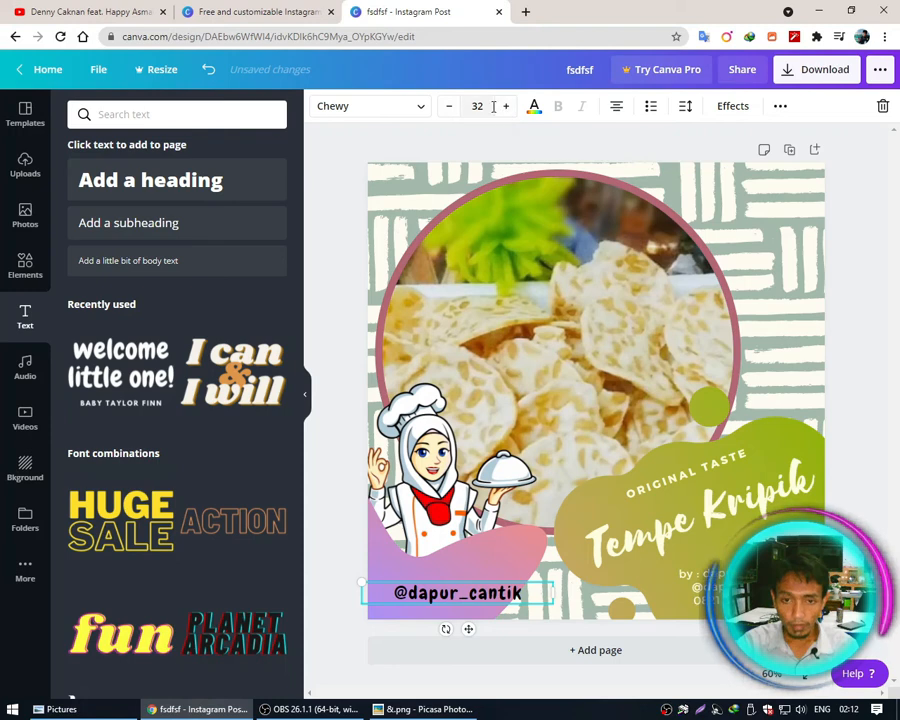
pyautogui.click(493, 107)
pyautogui.write('35')
pyautogui.press('Return')
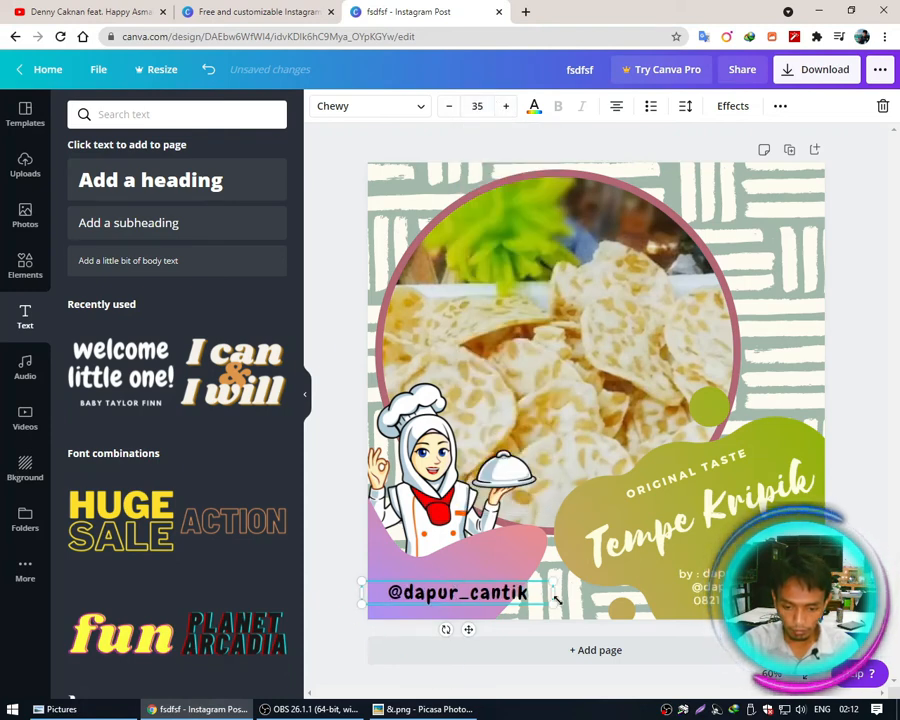
pyautogui.moveTo(549, 592); pyautogui.dragTo(525, 563)
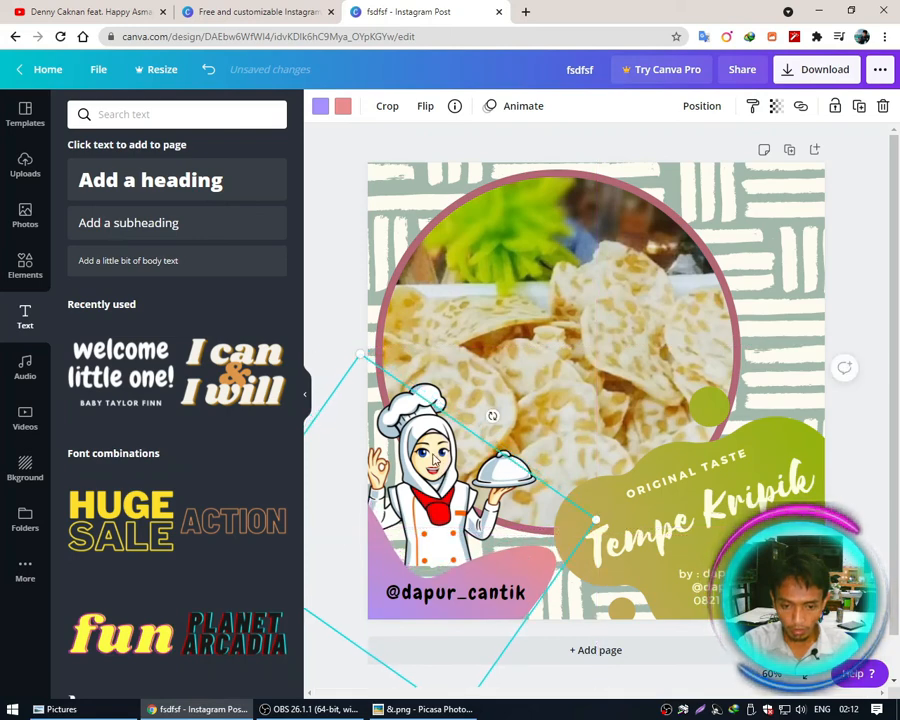
pyautogui.moveTo(427, 446); pyautogui.dragTo(429, 444)
pyautogui.click(474, 597)
pyautogui.moveTo(474, 597); pyautogui.dragTo(468, 603)
# Move the chef down onto the blob, enlarge it, and nudge it slightly to the right.
pyautogui.moveTo(516, 466); pyautogui.dragTo(513, 484)
pyautogui.moveTo(542, 393); pyautogui.dragTo(580, 353)
pyautogui.press('Right')
pyautogui.press('Right')
pyautogui.press('Right')
pyautogui.press('Right')
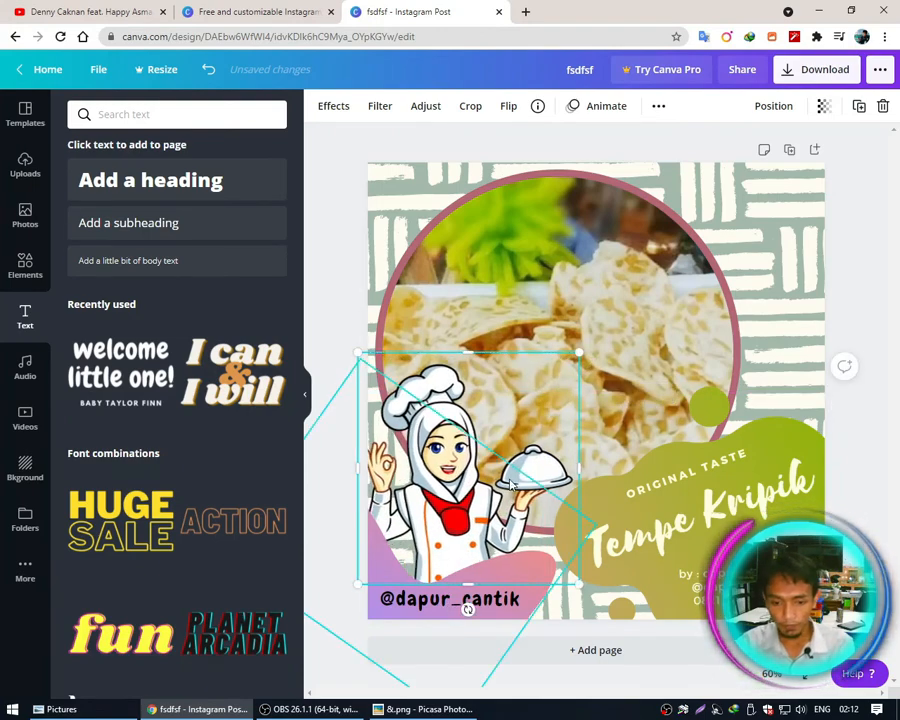
pyautogui.click(850, 218)
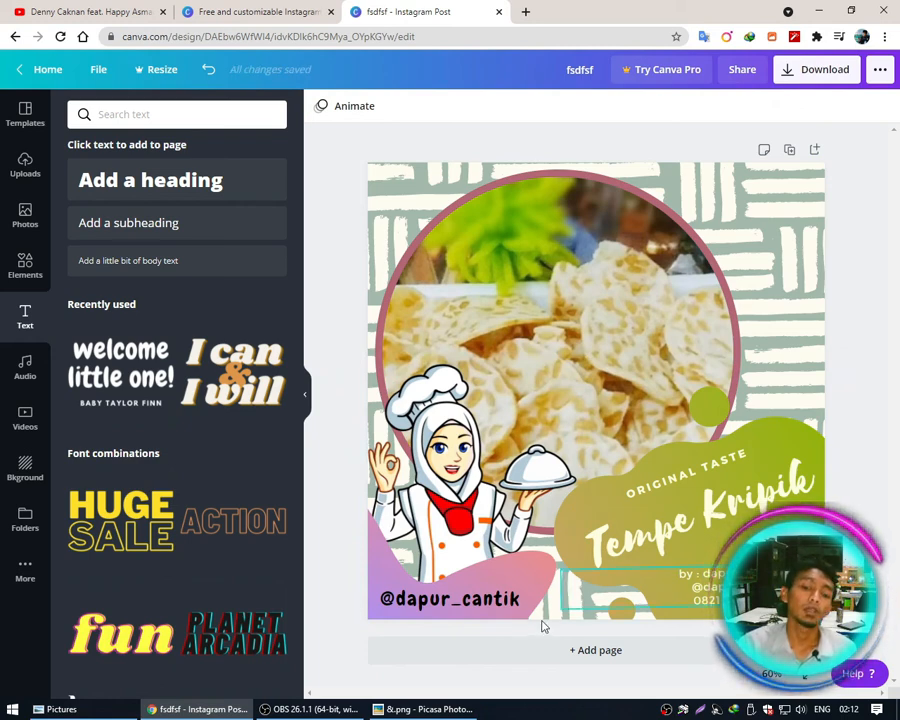
# Recolour the purple-pink blob as an olive-green and tan gradient using the colours taken from the chips photo.
pyautogui.click(532, 576)
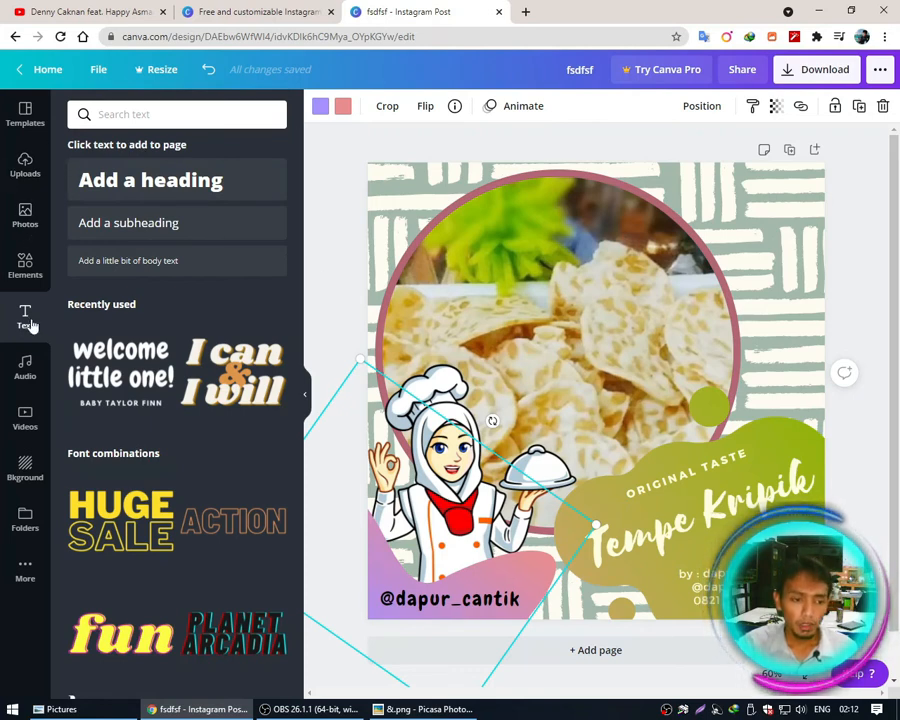
pyautogui.click(320, 106)
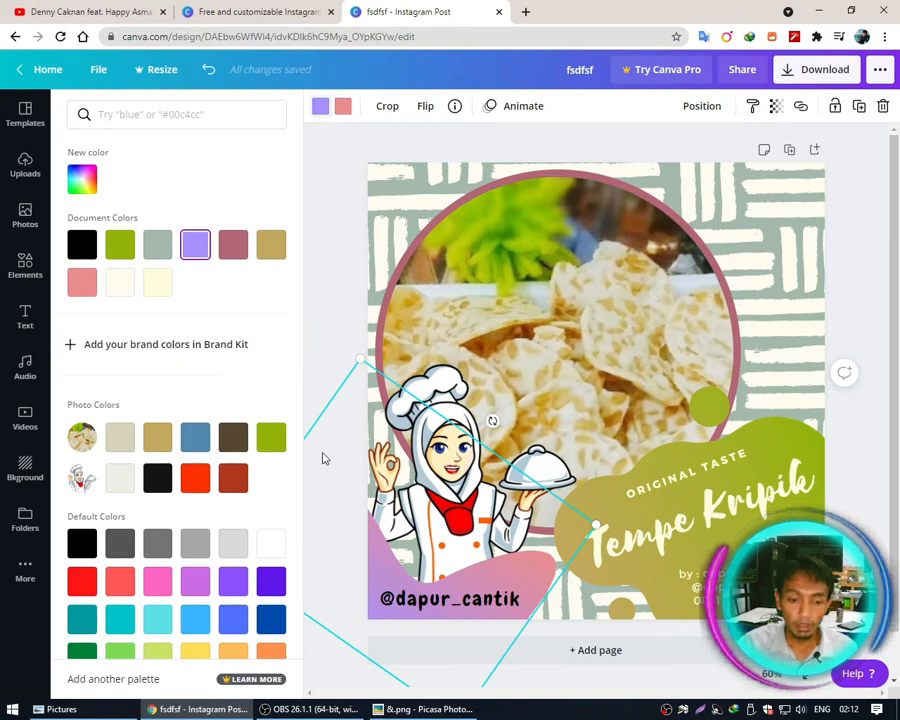
pyautogui.click(270, 440)
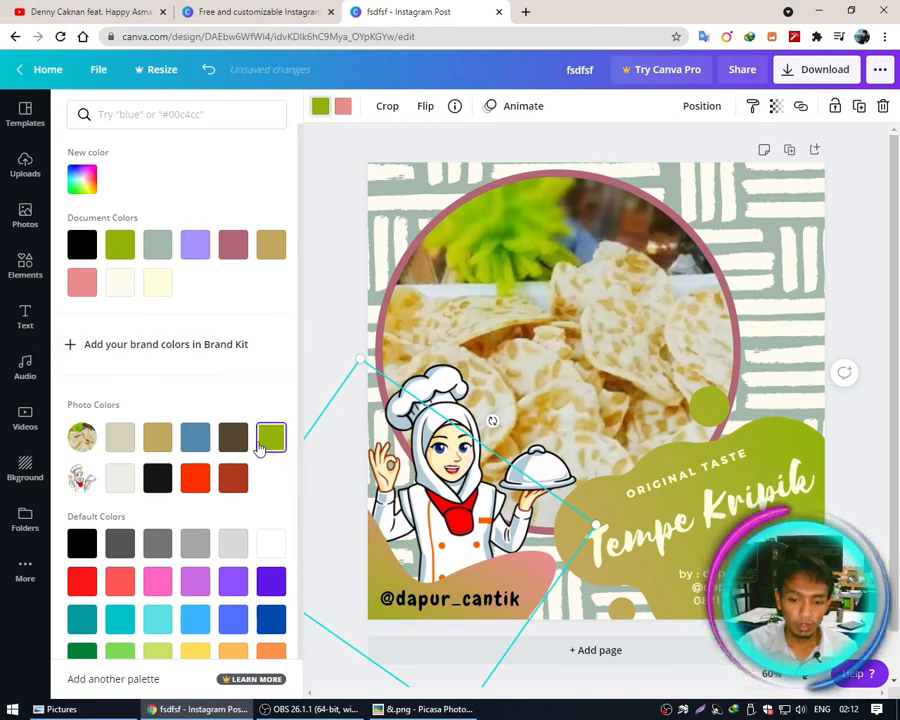
pyautogui.click(343, 108)
pyautogui.click(157, 437)
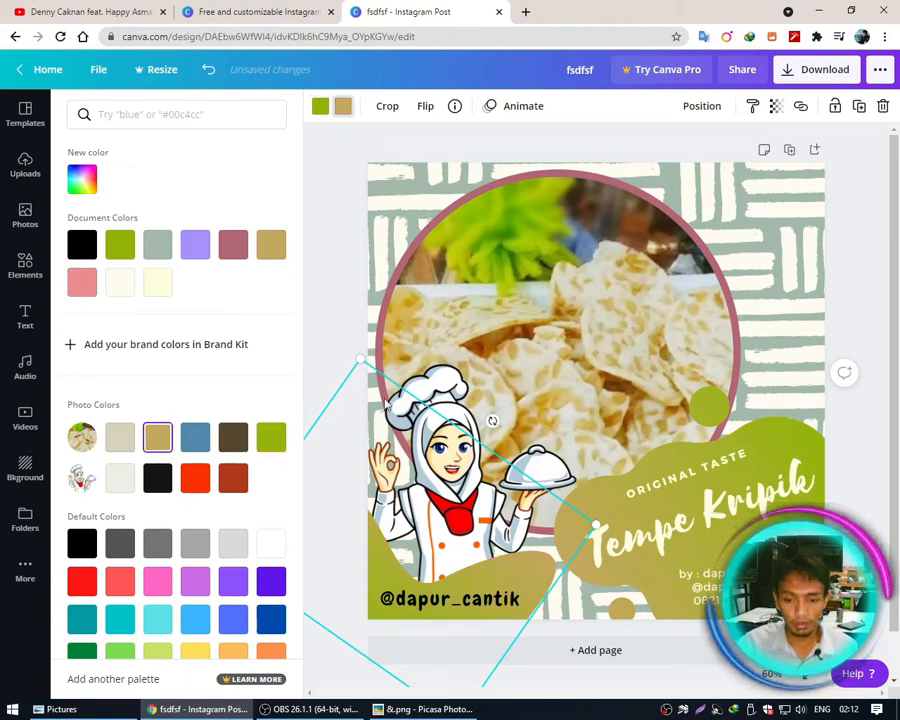
pyautogui.click(860, 280)
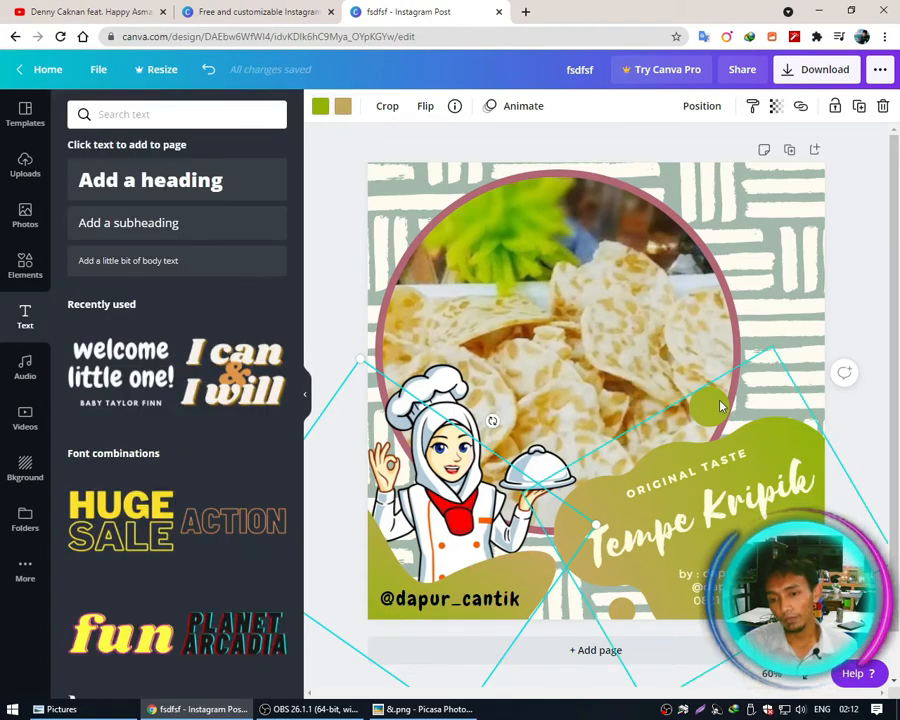
# Recolour the circular ring around the chips photo with the olive green from the document colours.
pyautogui.click(764, 177)
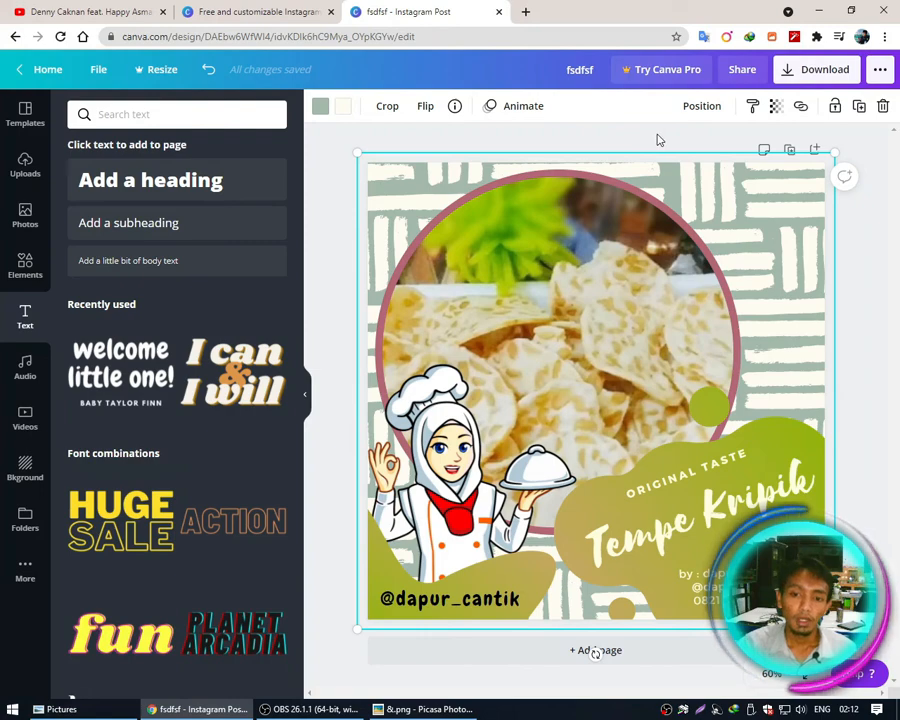
pyautogui.click(665, 210)
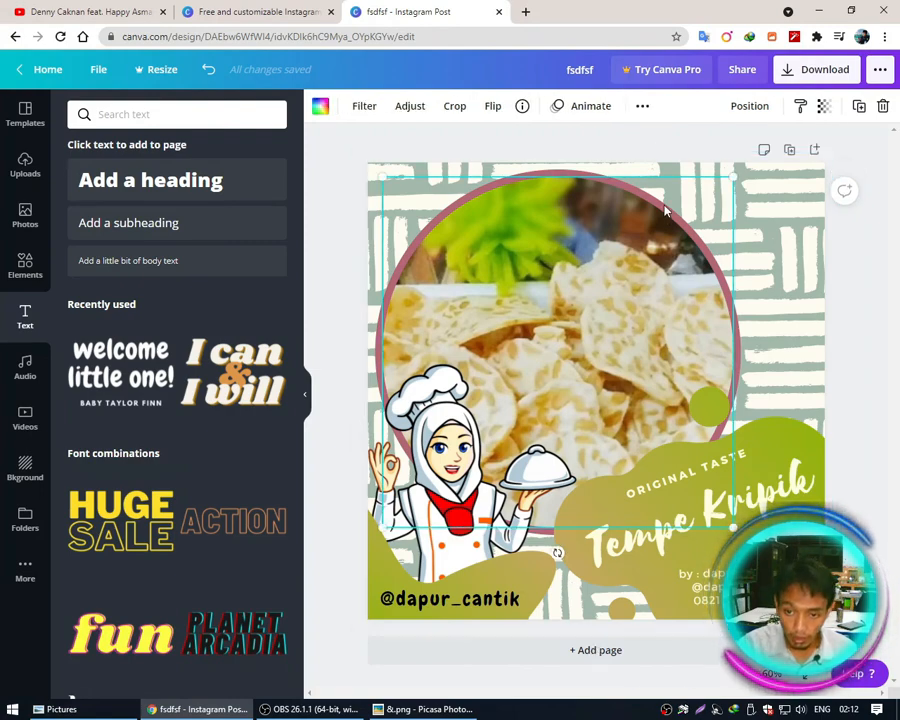
pyautogui.click(558, 177)
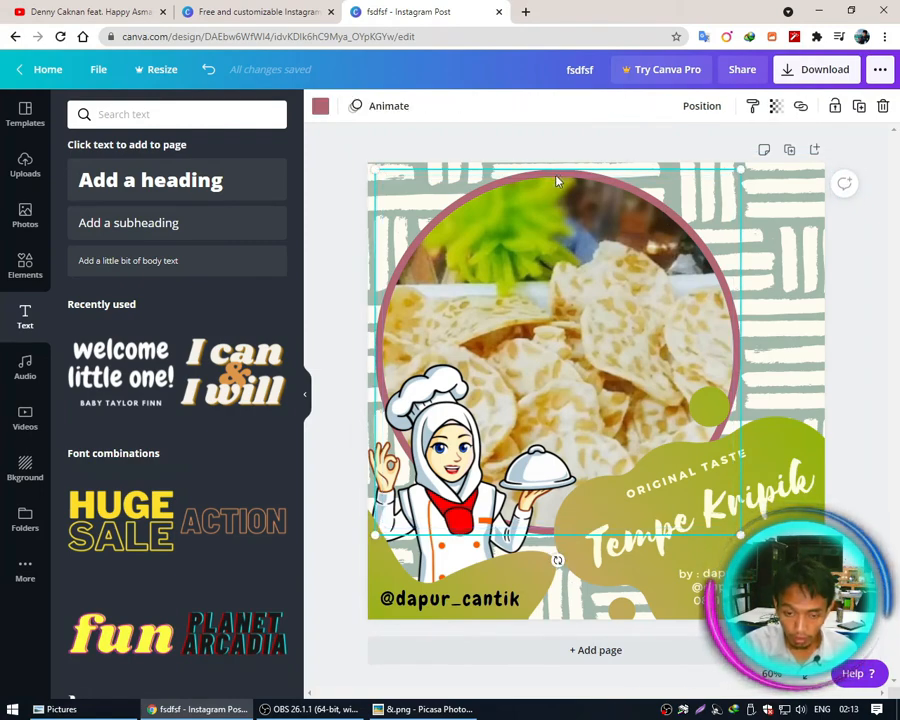
pyautogui.click(320, 108)
pyautogui.click(120, 248)
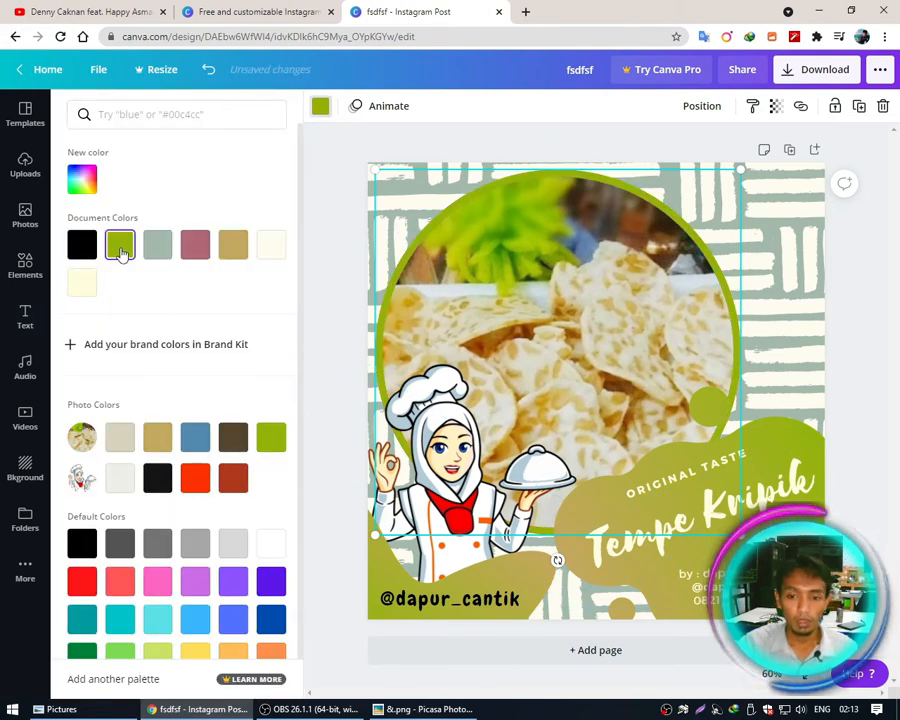
pyautogui.click(233, 246)
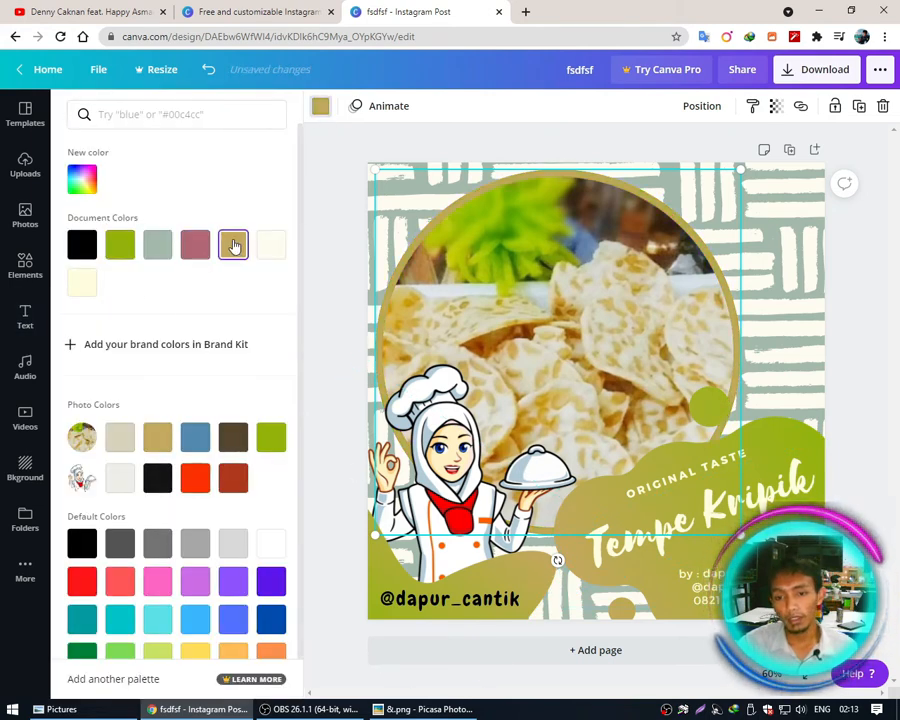
pyautogui.click(124, 248)
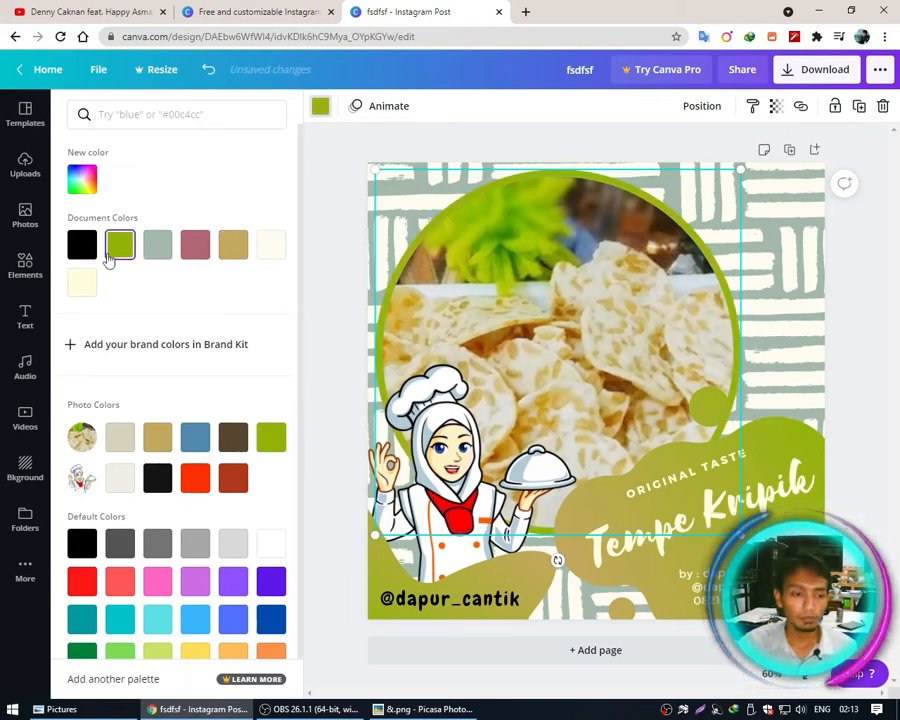
pyautogui.click(847, 281)
pyautogui.click(847, 281)
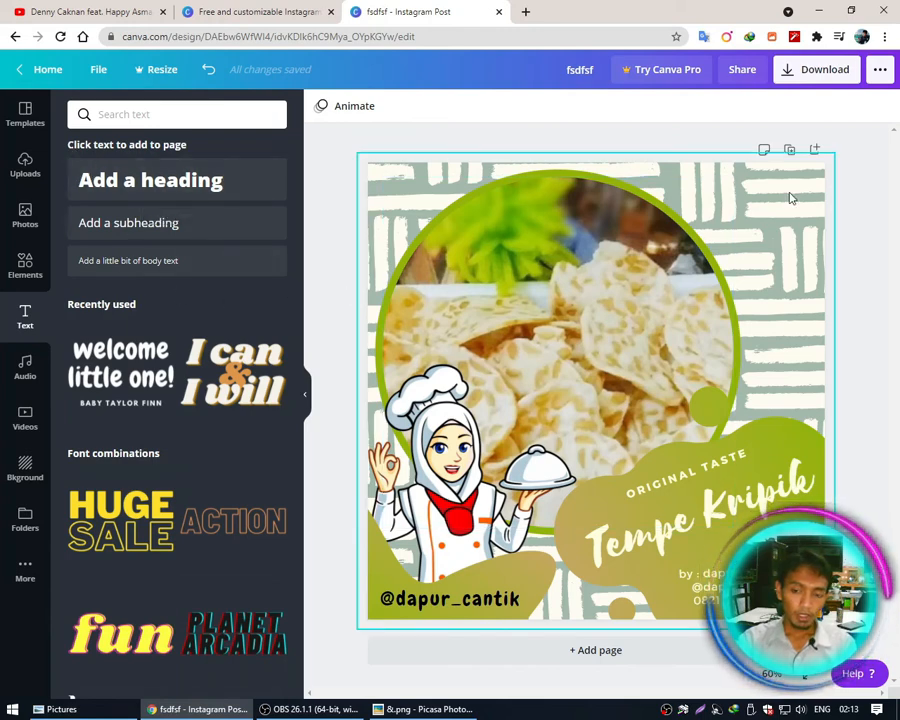
# Add the gradient ring near the poster's upper-right corner and recolour it as an olive-green and tan gradient from the document colours.
pyautogui.click(24, 264)
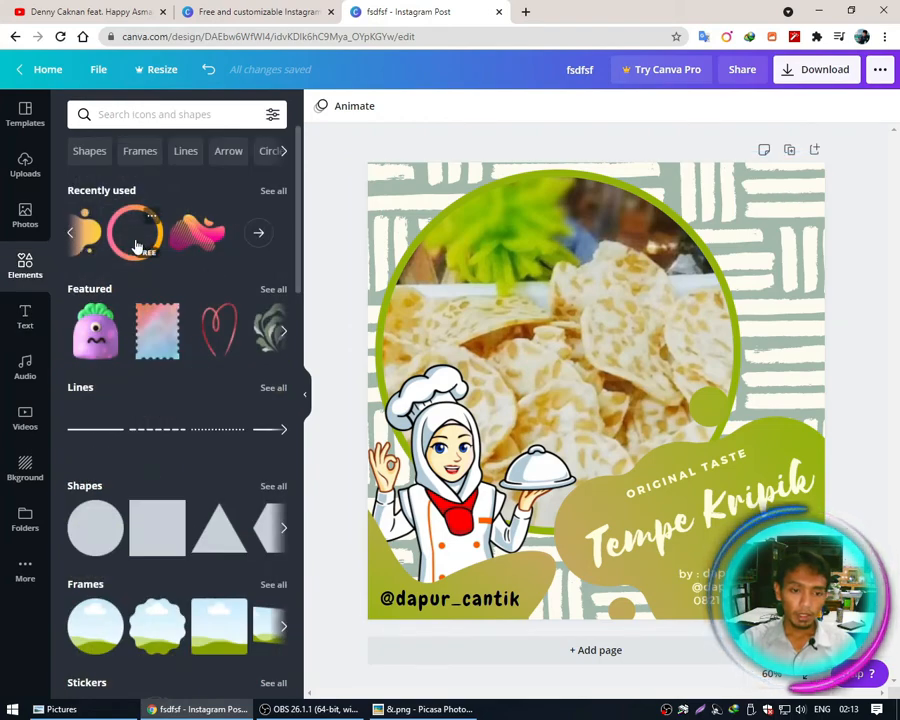
pyautogui.moveTo(138, 243); pyautogui.dragTo(741, 199)
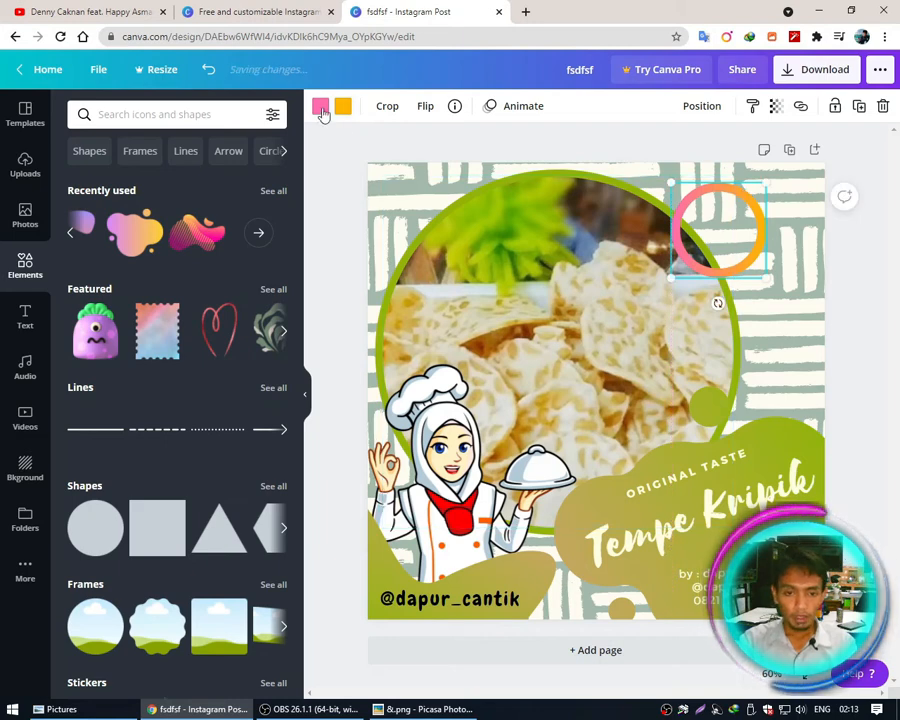
pyautogui.click(320, 107)
pyautogui.click(119, 245)
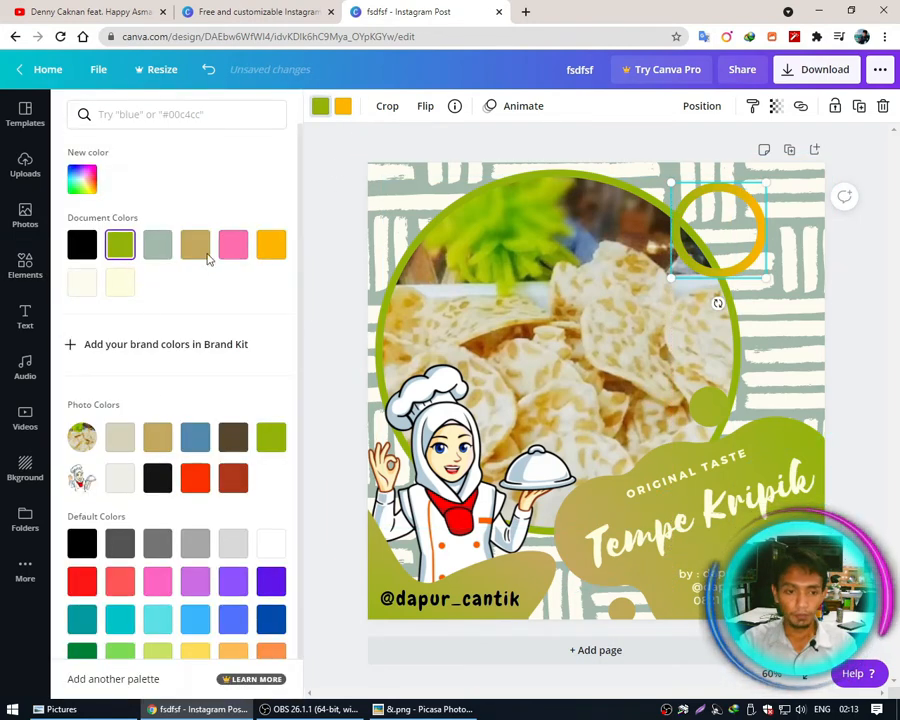
pyautogui.click(342, 106)
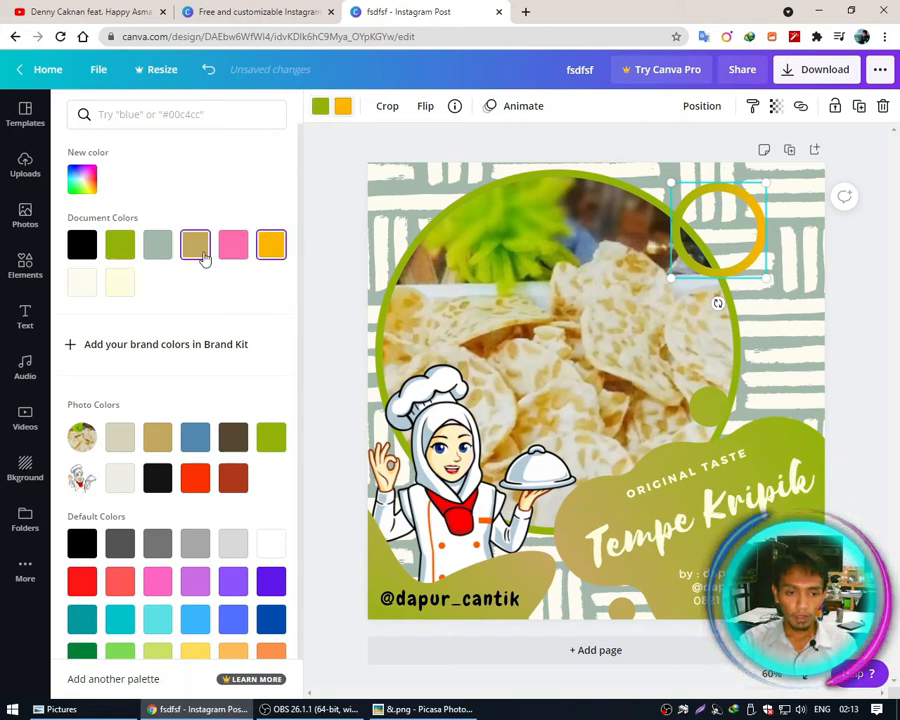
pyautogui.click(197, 251)
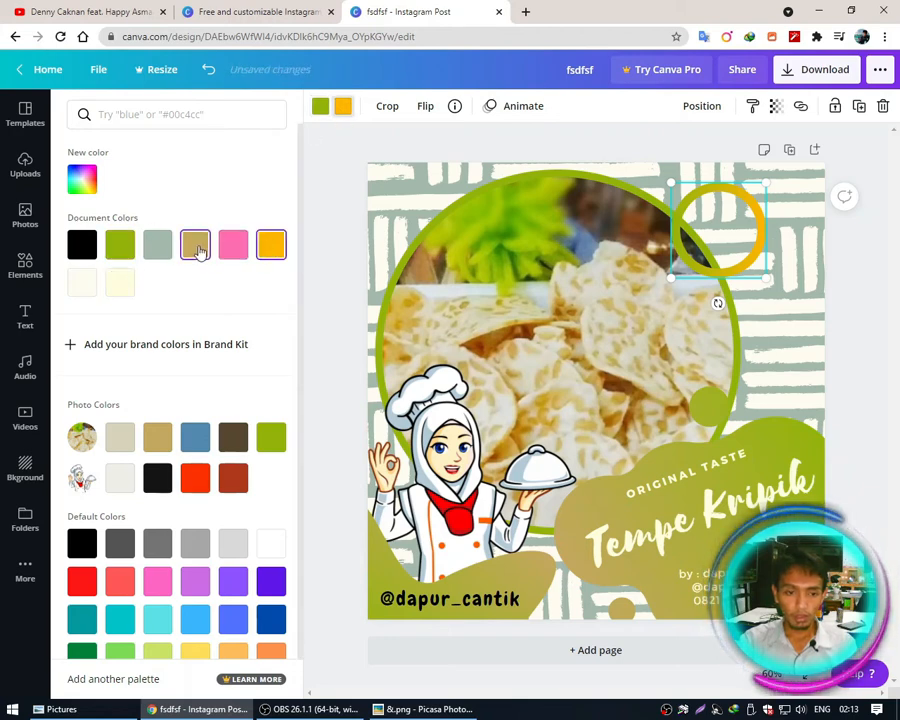
pyautogui.click(118, 283)
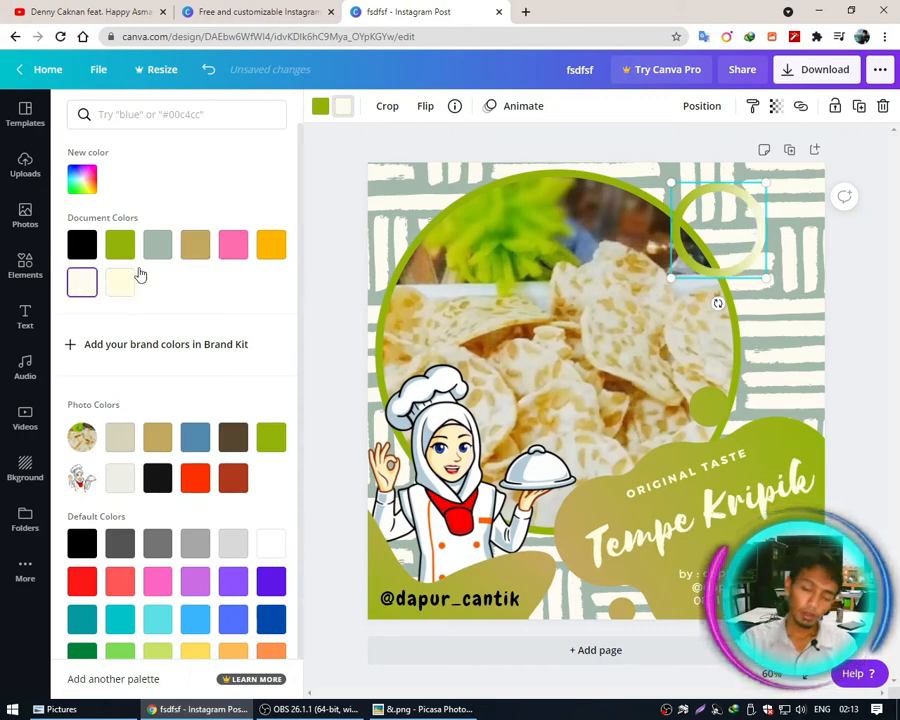
pyautogui.click(159, 247)
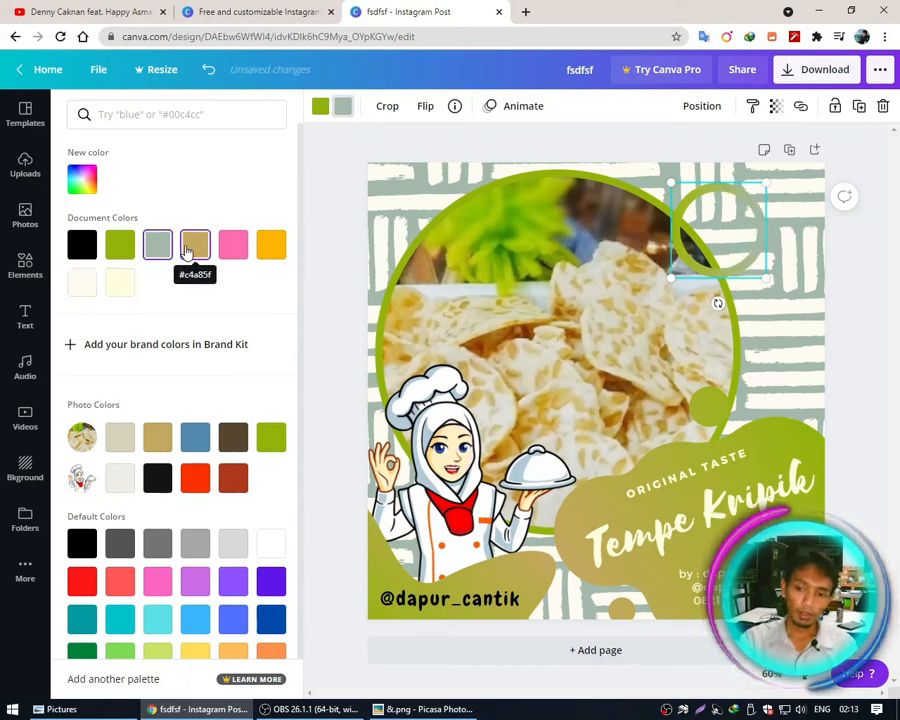
pyautogui.click(186, 252)
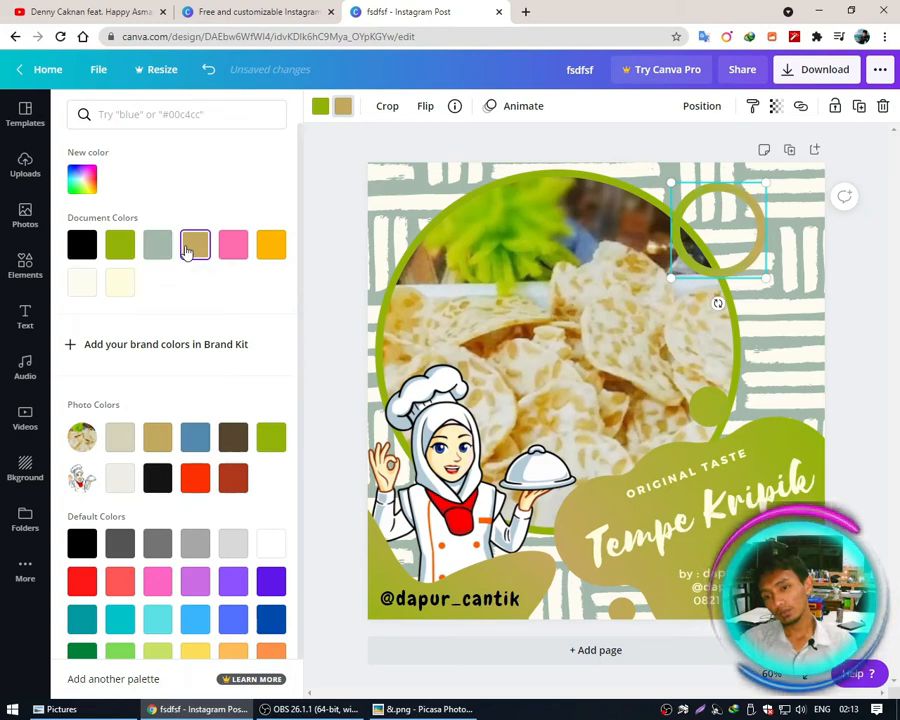
# Shrink the small ring slightly, try flipping it, and rotate it in place at the photo's upper-right edge.
pyautogui.moveTo(752, 253); pyautogui.dragTo(752, 252)
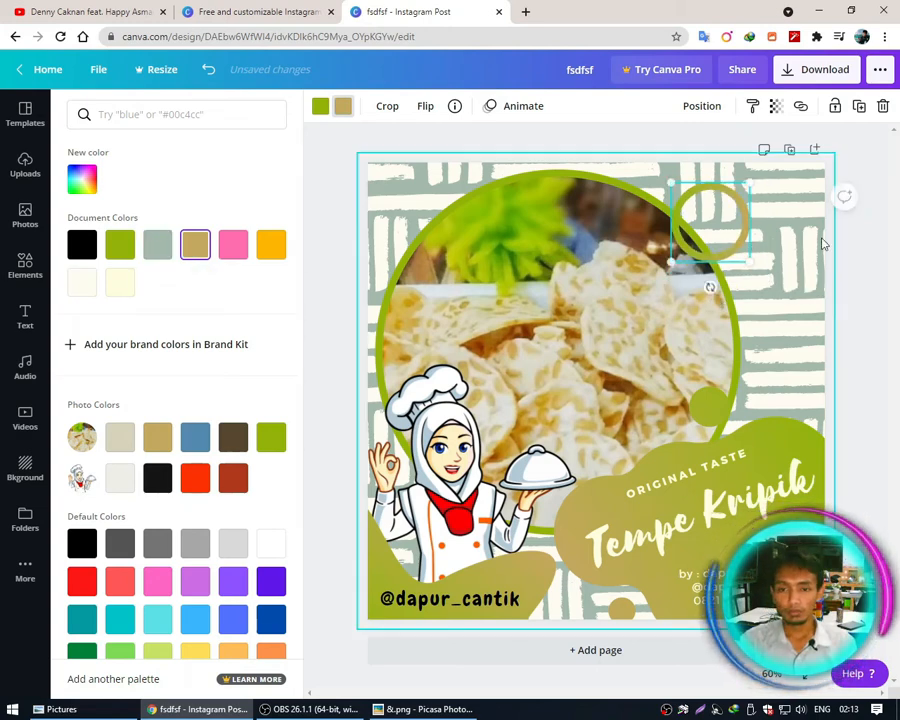
pyautogui.click(423, 107)
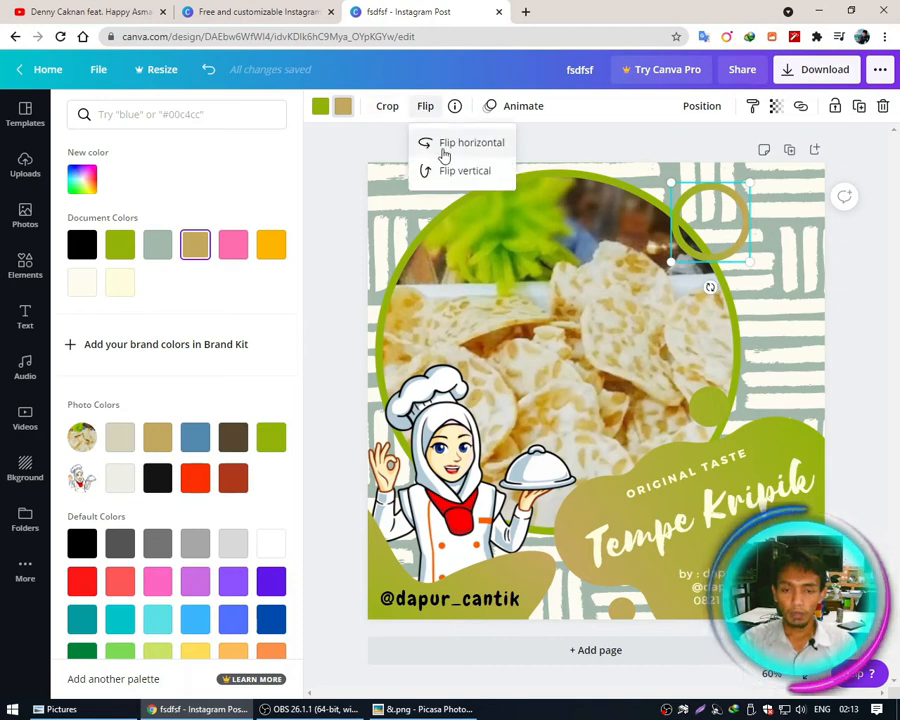
pyautogui.click(444, 148)
pyautogui.click(438, 172)
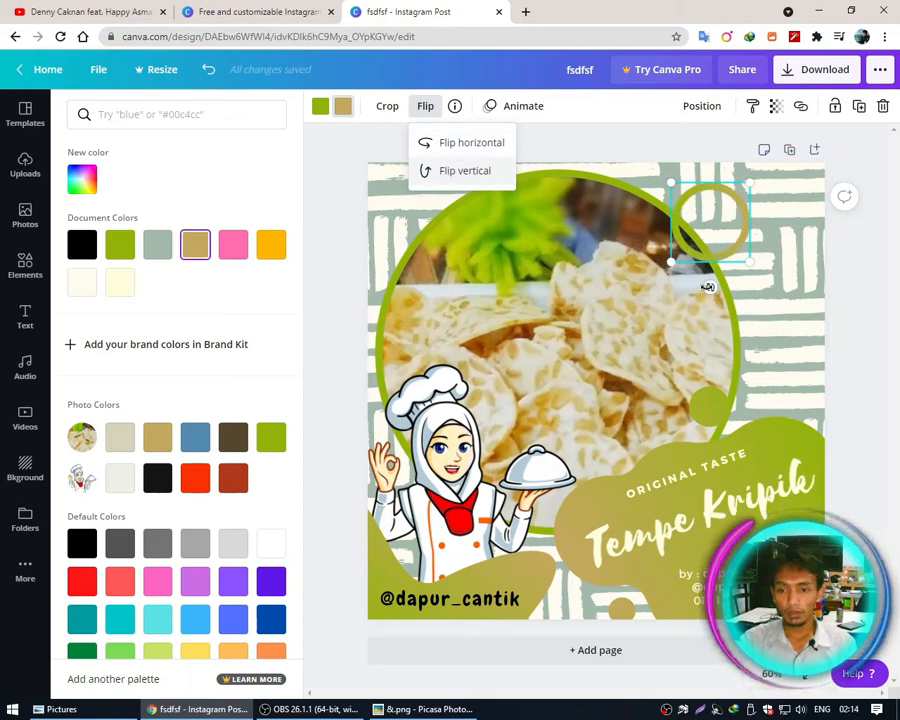
pyautogui.moveTo(710, 287); pyautogui.dragTo(800, 288)
pyautogui.click(800, 288)
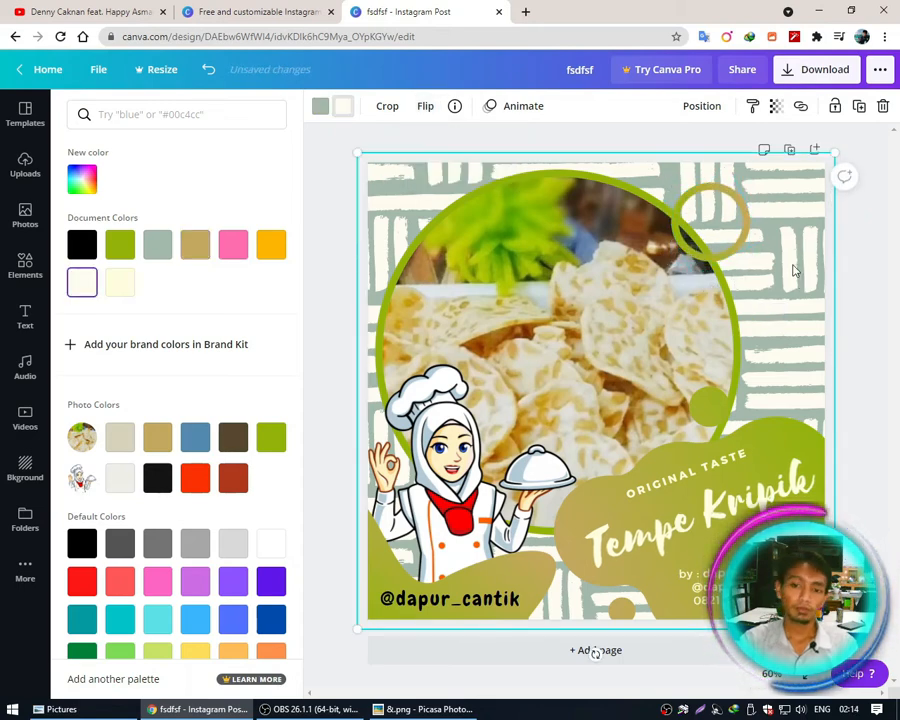
# Add the striped pink-and-orange blob from the recently used elements onto the chips photo.
pyautogui.click(25, 264)
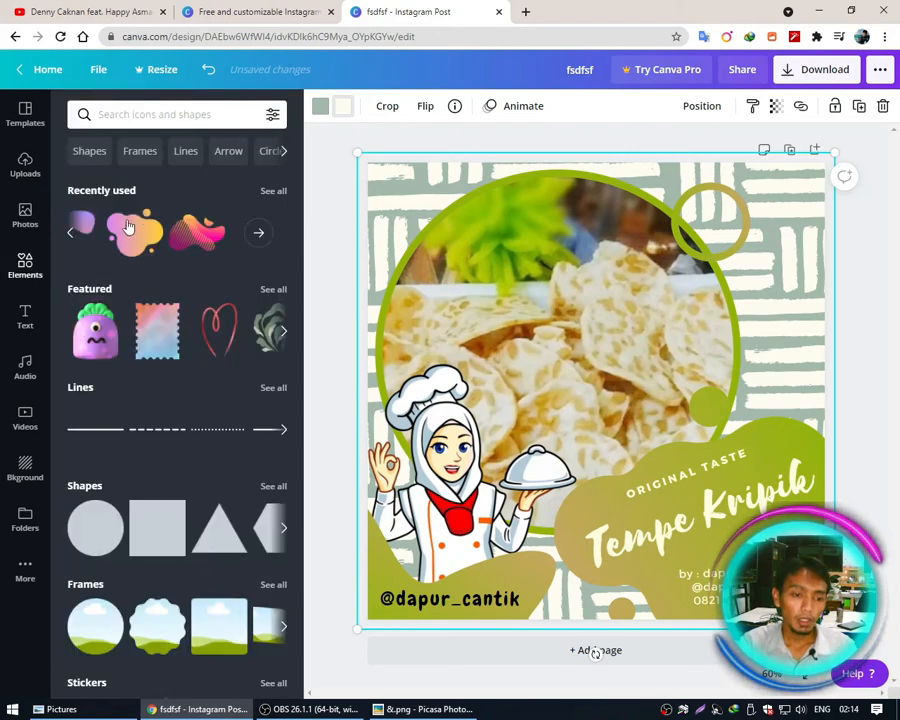
pyautogui.click(268, 192)
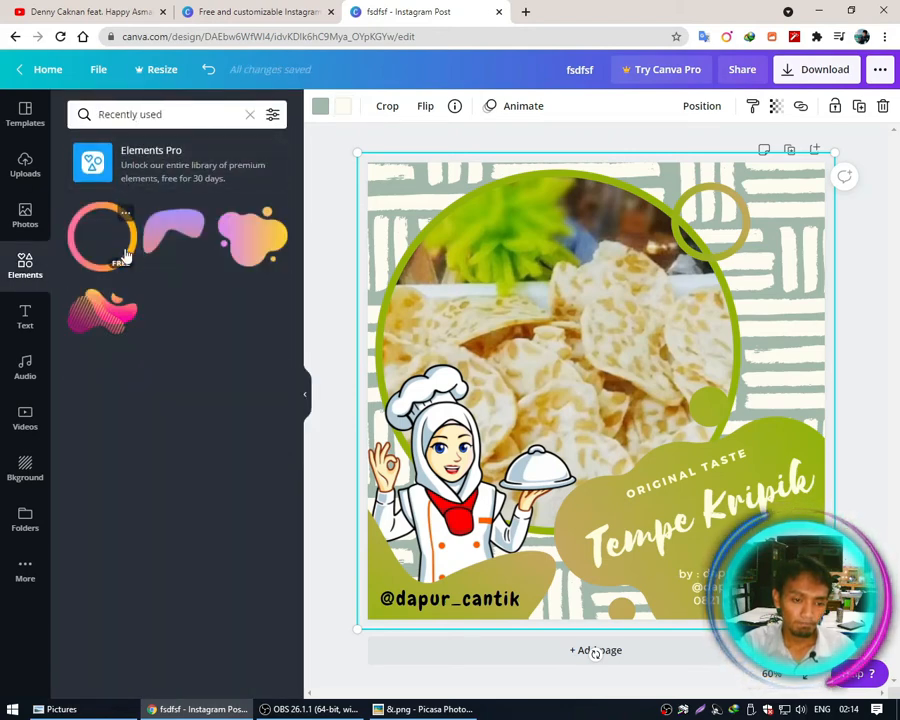
pyautogui.click(25, 266)
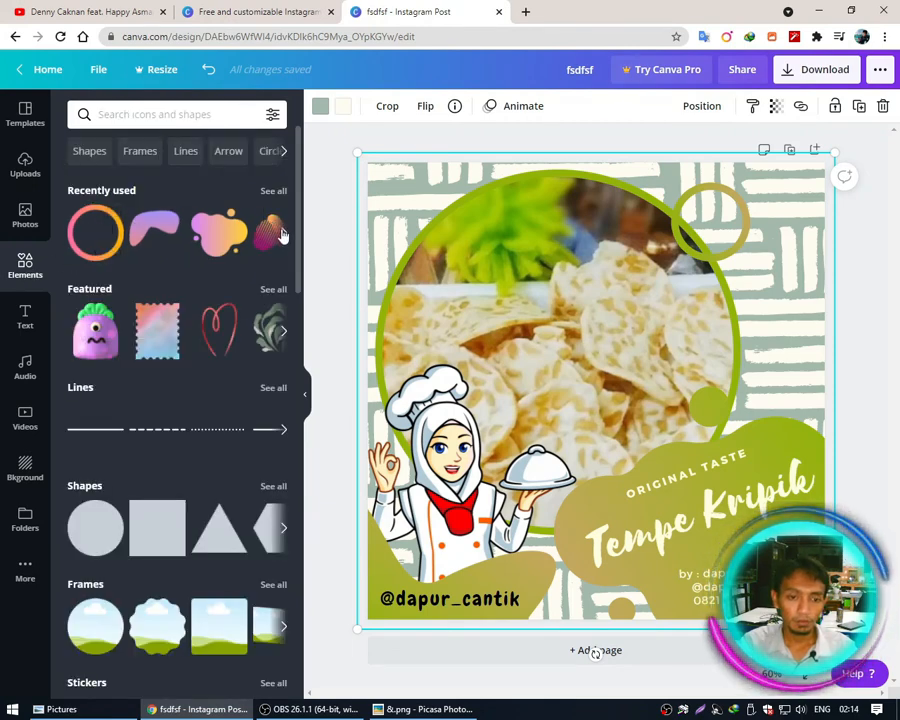
pyautogui.moveTo(265, 243); pyautogui.dragTo(500, 300)
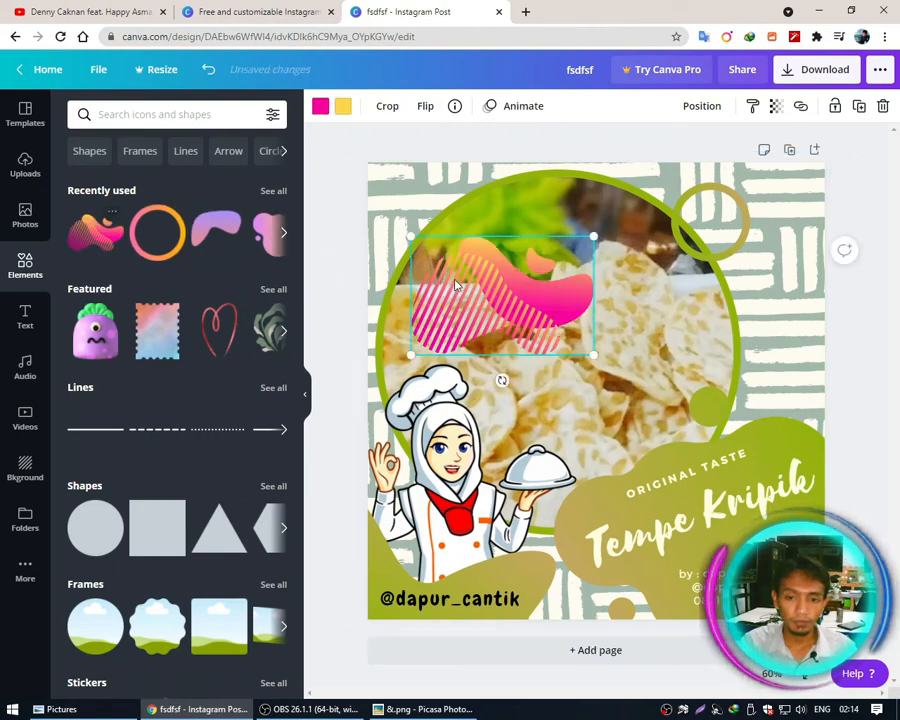
# Shrink the striped blob, tilt it counterclockwise, and place it in the poster's upper-left corner.
pyautogui.moveTo(594, 355); pyautogui.dragTo(543, 323)
pyautogui.moveTo(504, 252); pyautogui.dragTo(482, 170)
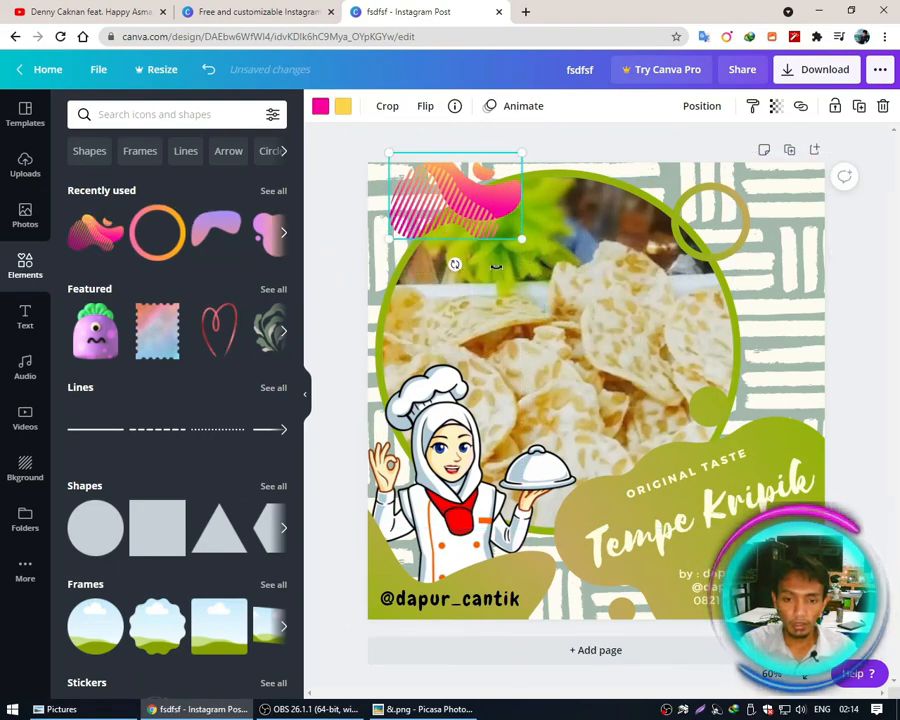
pyautogui.moveTo(497, 267); pyautogui.dragTo(494, 268)
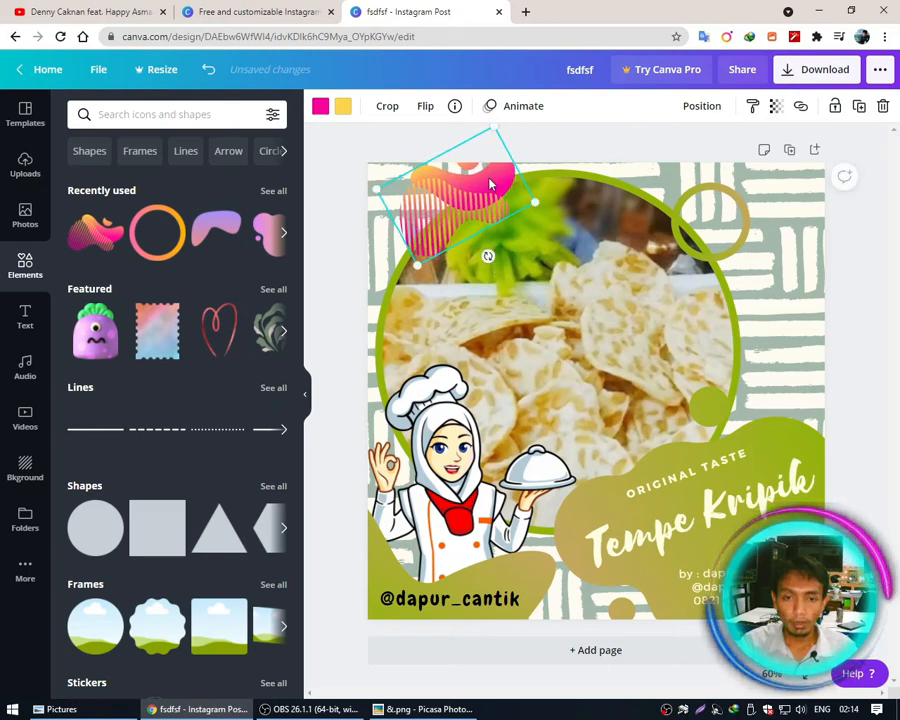
pyautogui.moveTo(490, 184); pyautogui.dragTo(458, 191)
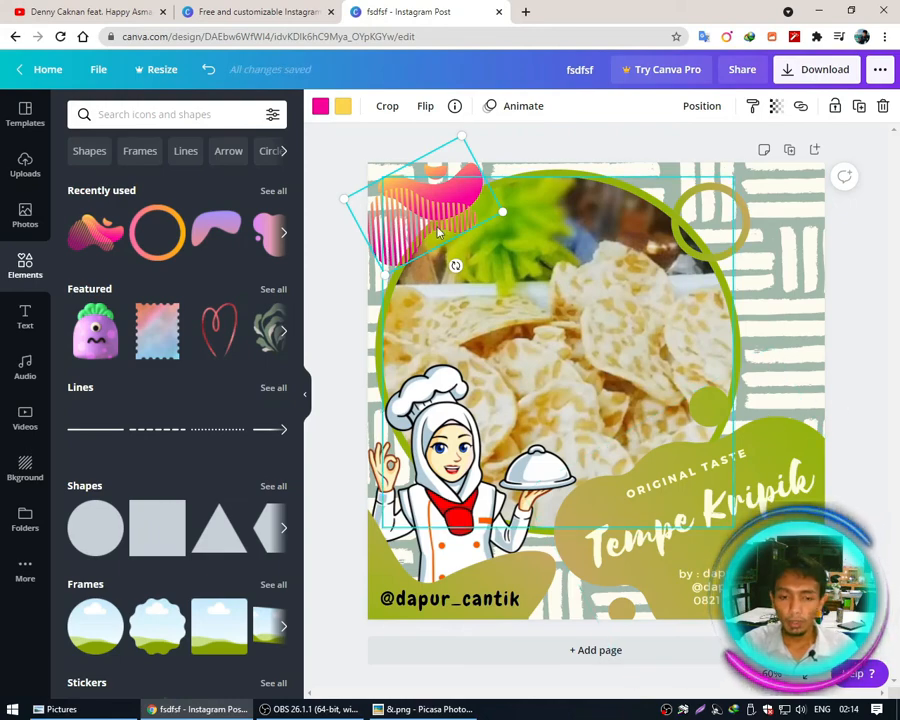
pyautogui.click(24, 322)
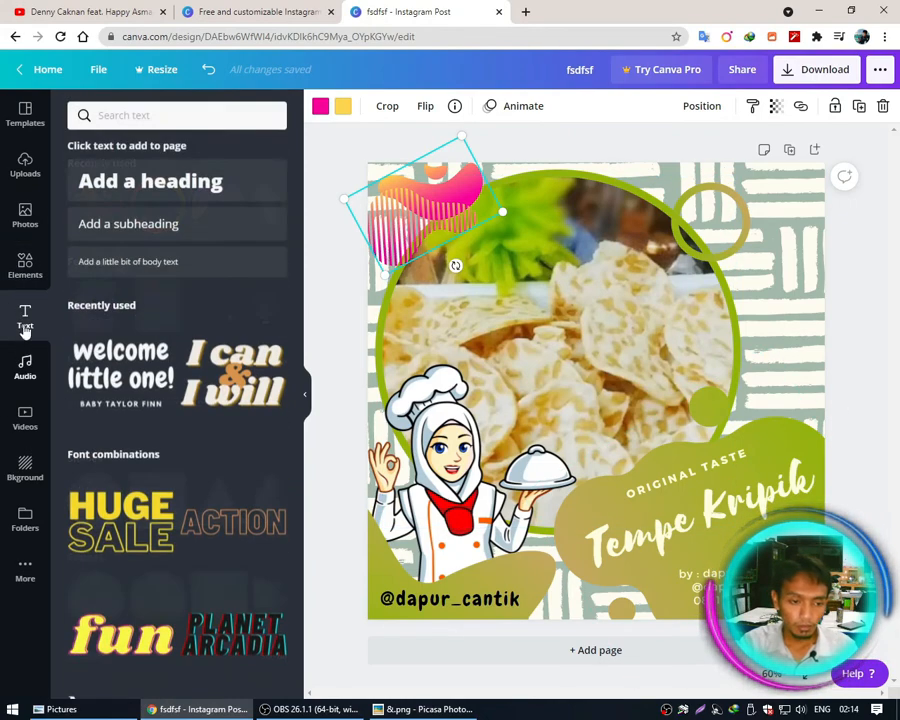
pyautogui.scroll(-1, 180, 472)
pyautogui.scroll(-3, 180, 472)
pyautogui.scroll(3, 180, 472)
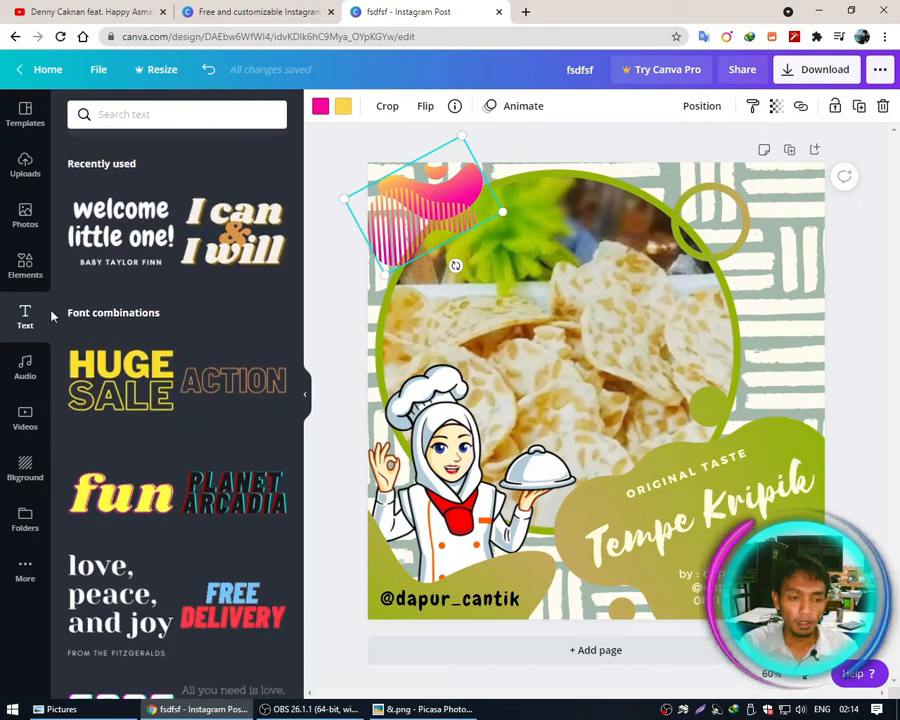
pyautogui.click(25, 258)
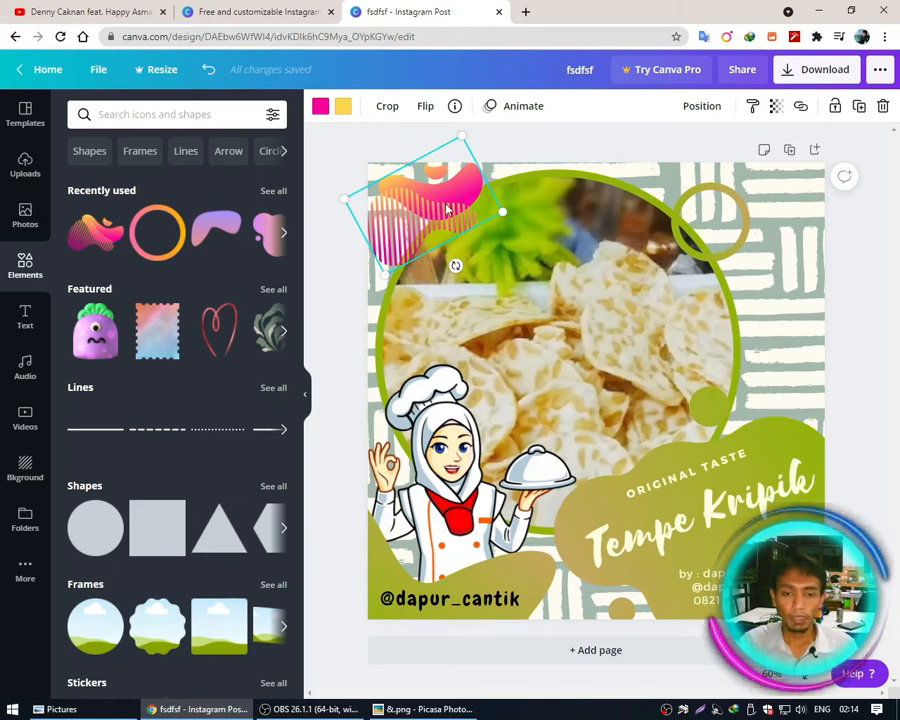
# Recolour the pink part of the striped blob with the olive green from the document colours.
pyautogui.click(320, 107)
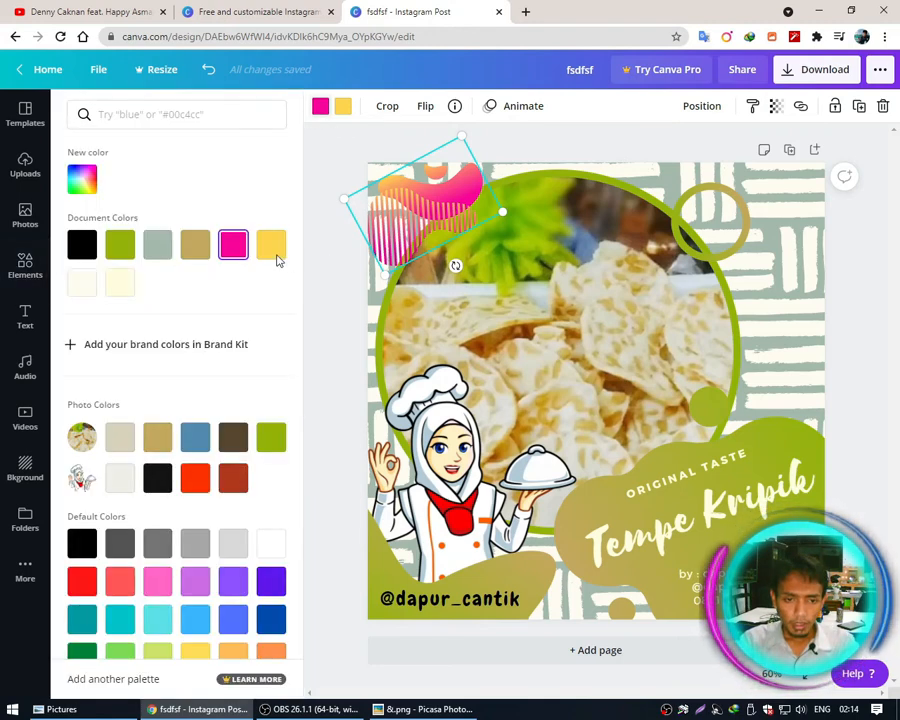
pyautogui.click(121, 246)
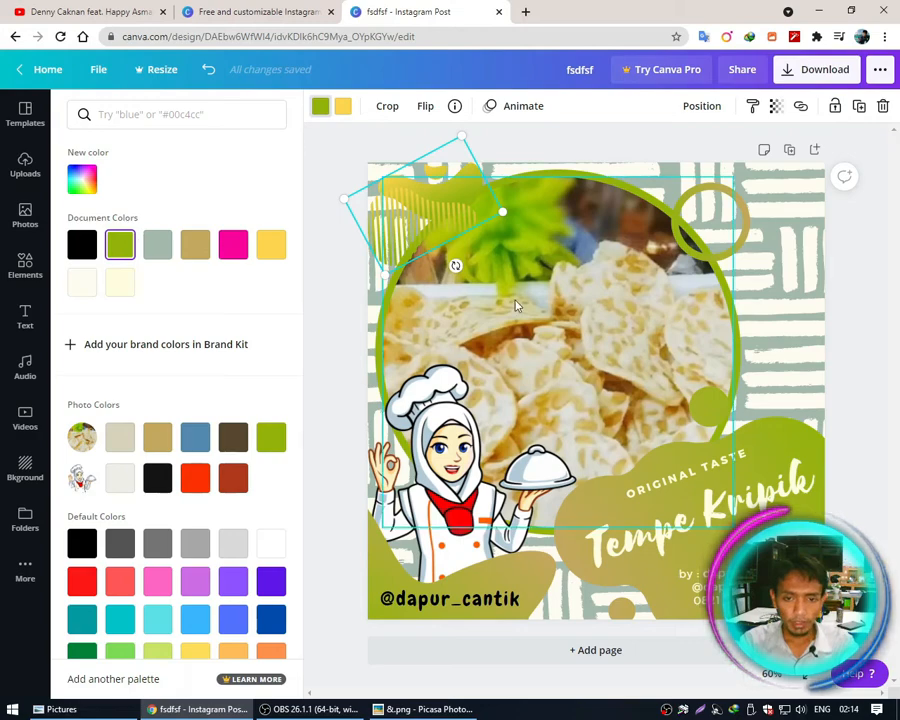
pyautogui.click(845, 271)
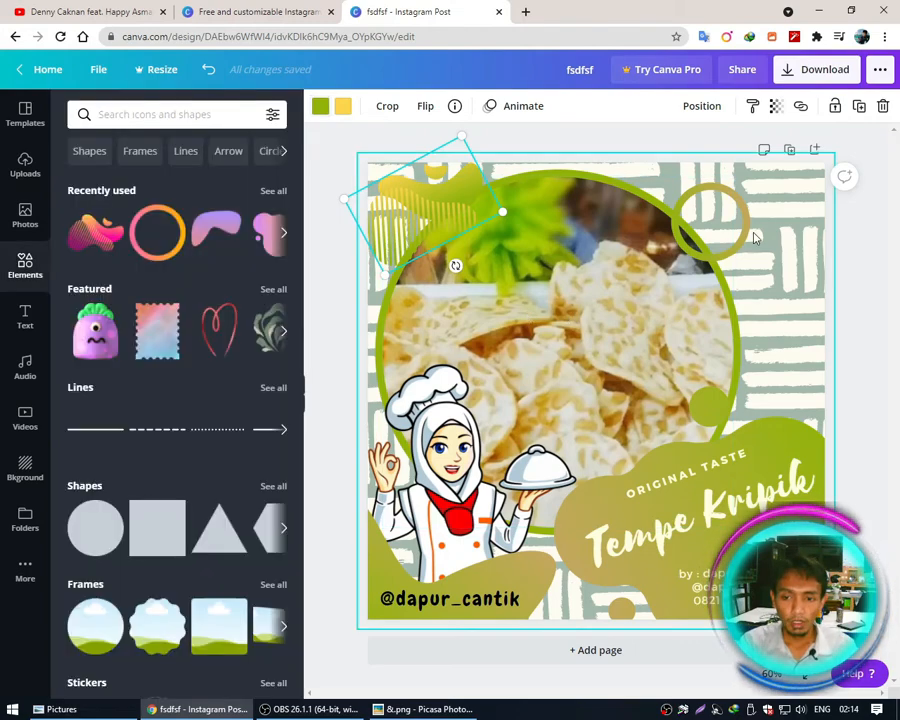
# Duplicate the olive-and-tan ring, shrink the copy, and place it at the original ring's lower right.
pyautogui.click(750, 234)
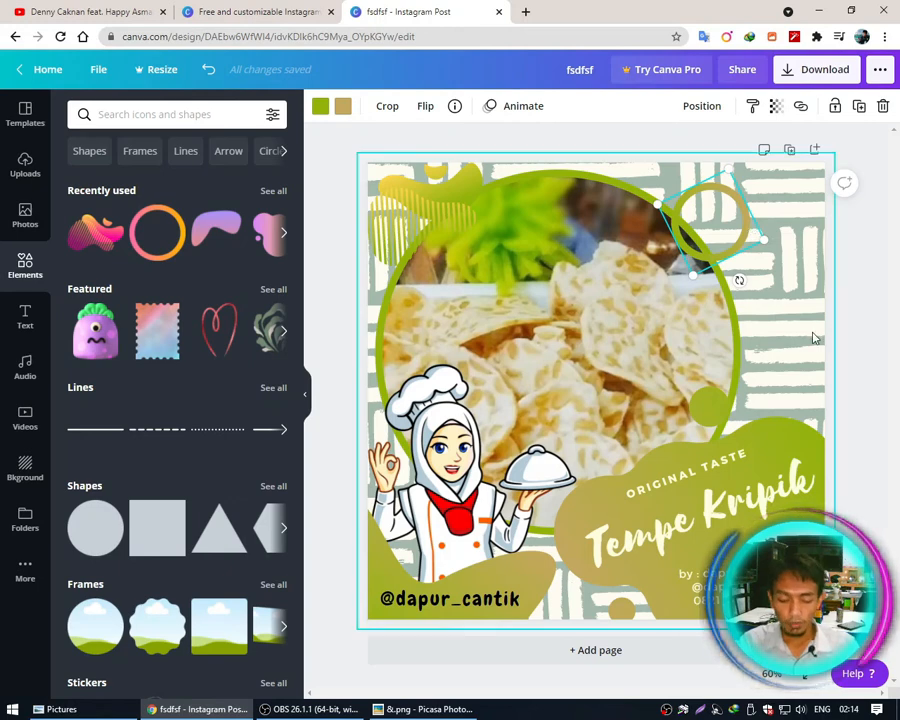
pyautogui.moveTo(747, 247); pyautogui.dragTo(775, 271)
pyautogui.moveTo(745, 317); pyautogui.dragTo(756, 290)
pyautogui.click(806, 252)
# Duplicate the smaller ring, shrink the new copy further, and place it above the smaller ring.
pyautogui.click(775, 246)
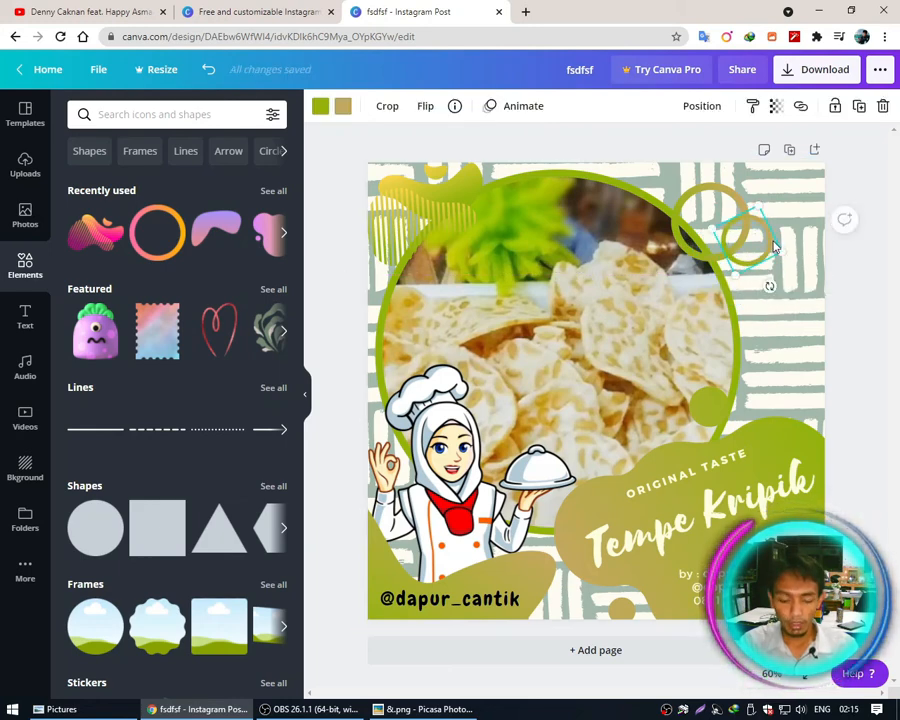
pyautogui.moveTo(775, 246); pyautogui.dragTo(765, 202)
pyautogui.moveTo(758, 264)
pyautogui.mouseDown()
pyautogui.moveTo(760, 275)
pyautogui.moveTo(774, 259)
pyautogui.mouseUp()
pyautogui.click(847, 262)
pyautogui.click(846, 307)
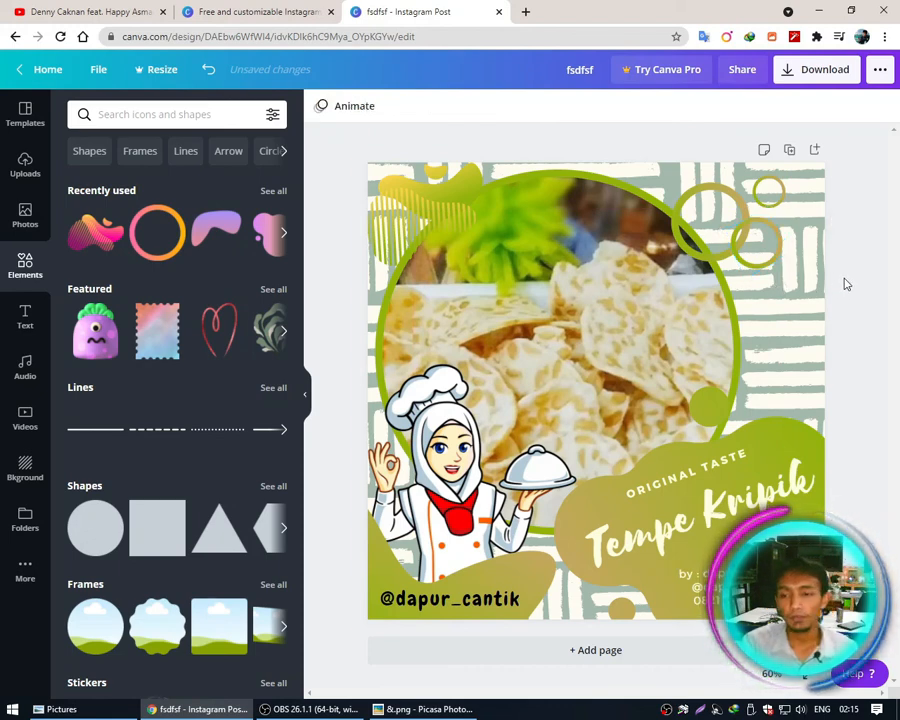
# Duplicate the striped green-yellow blob over the chips photo's right edge, and delete the two smaller rings.
pyautogui.click(431, 202)
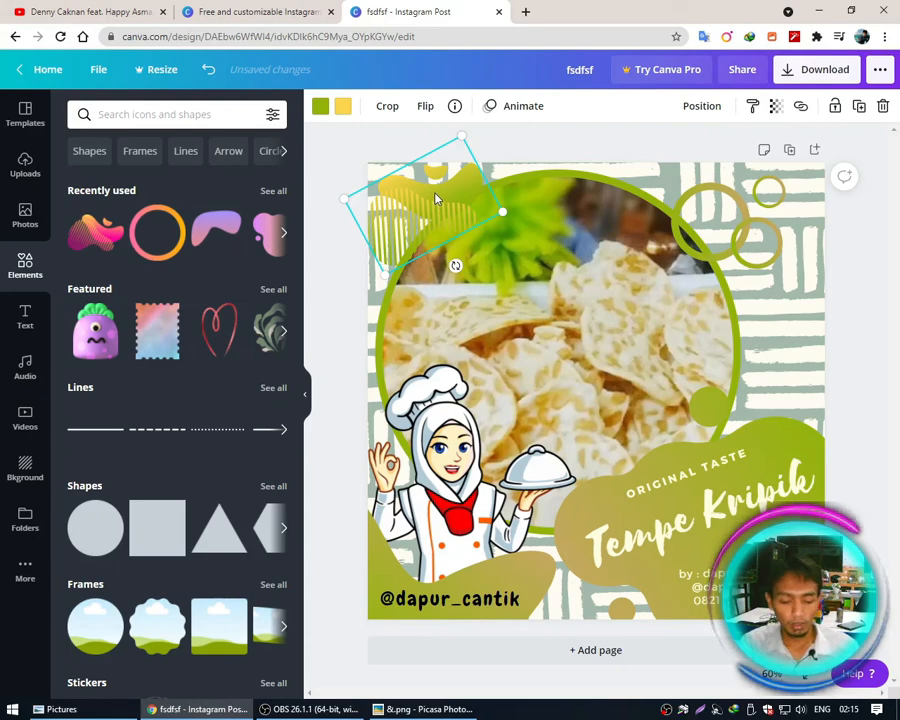
pyautogui.moveTo(435, 198); pyautogui.dragTo(716, 358)
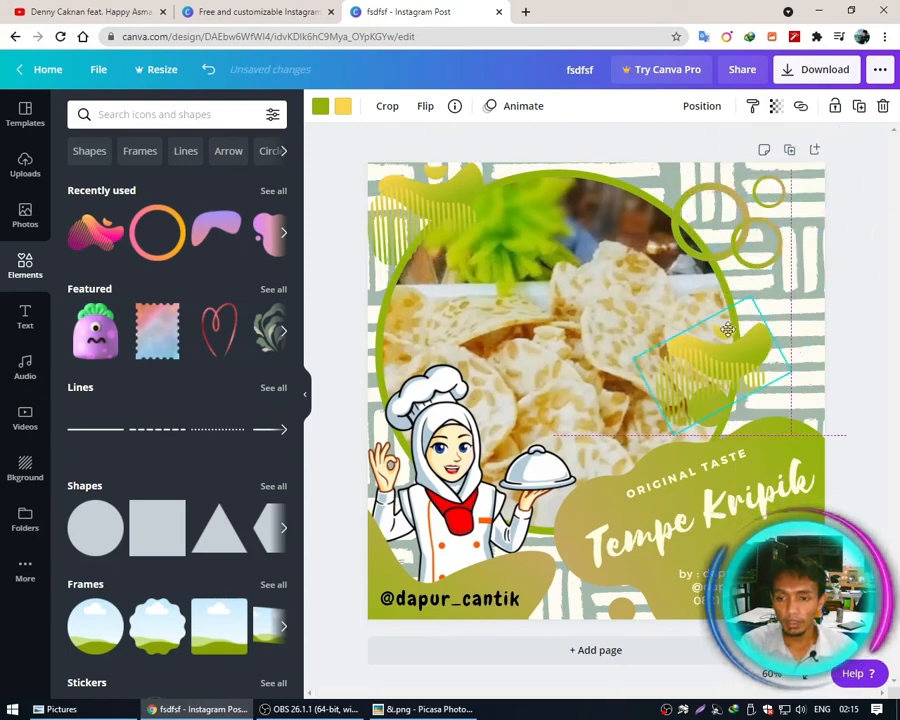
pyautogui.click(763, 228)
pyautogui.press('Delete')
pyautogui.click(771, 195)
pyautogui.press('Delete')
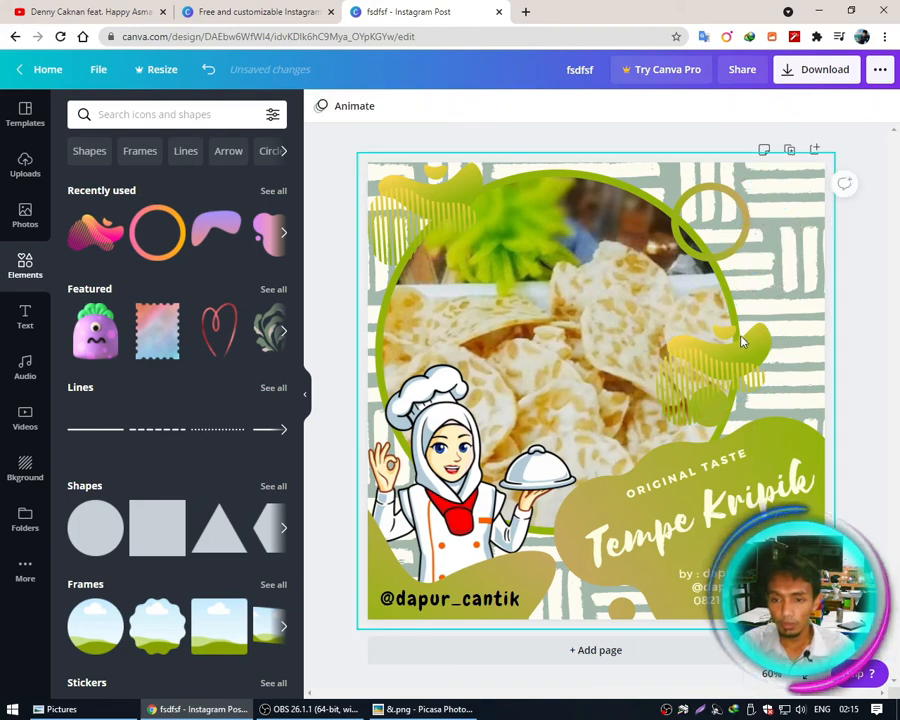
# Rotate and enlarge the striped blob copy to fill the poster's upper-right corner, and delete the remaining small ring.
pyautogui.moveTo(727, 351); pyautogui.dragTo(804, 203)
pyautogui.moveTo(804, 201); pyautogui.dragTo(766, 245)
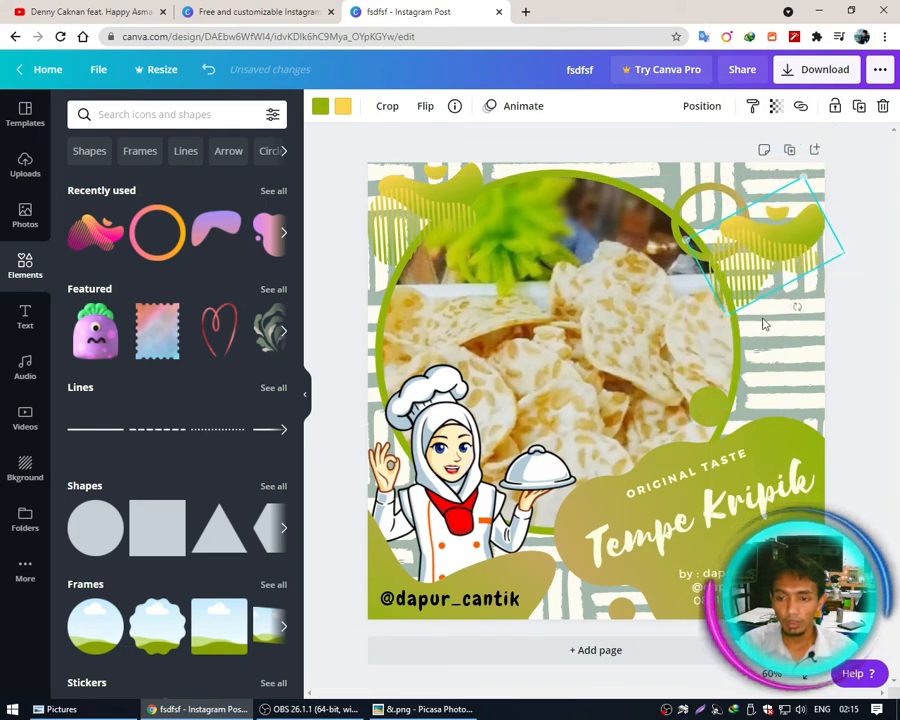
pyautogui.moveTo(803, 302); pyautogui.dragTo(866, 258)
pyautogui.moveTo(786, 232); pyautogui.dragTo(822, 190)
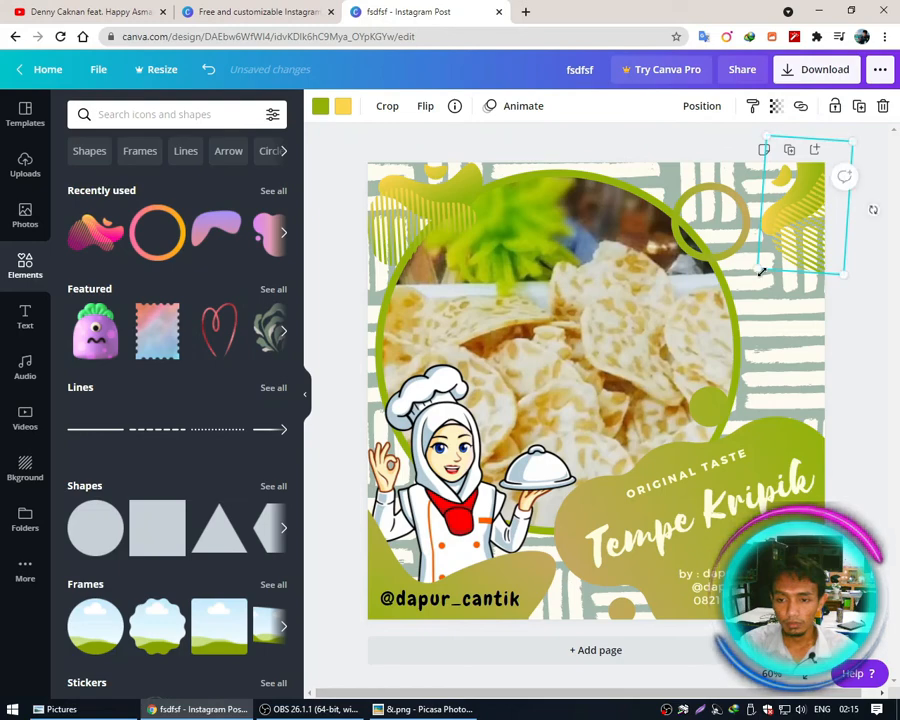
pyautogui.moveTo(744, 297); pyautogui.dragTo(743, 302)
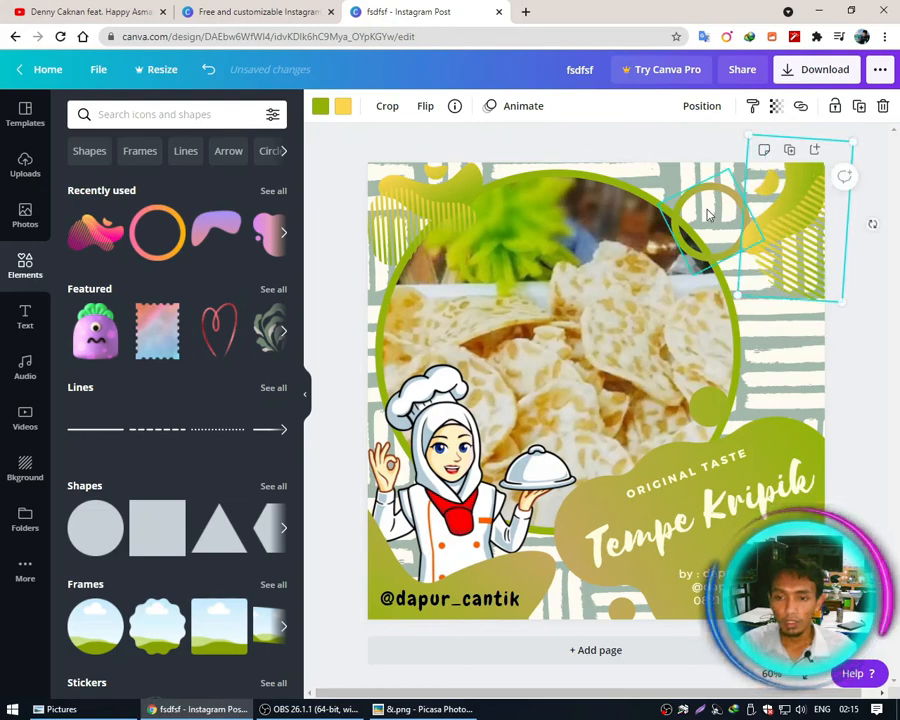
pyautogui.click(868, 222)
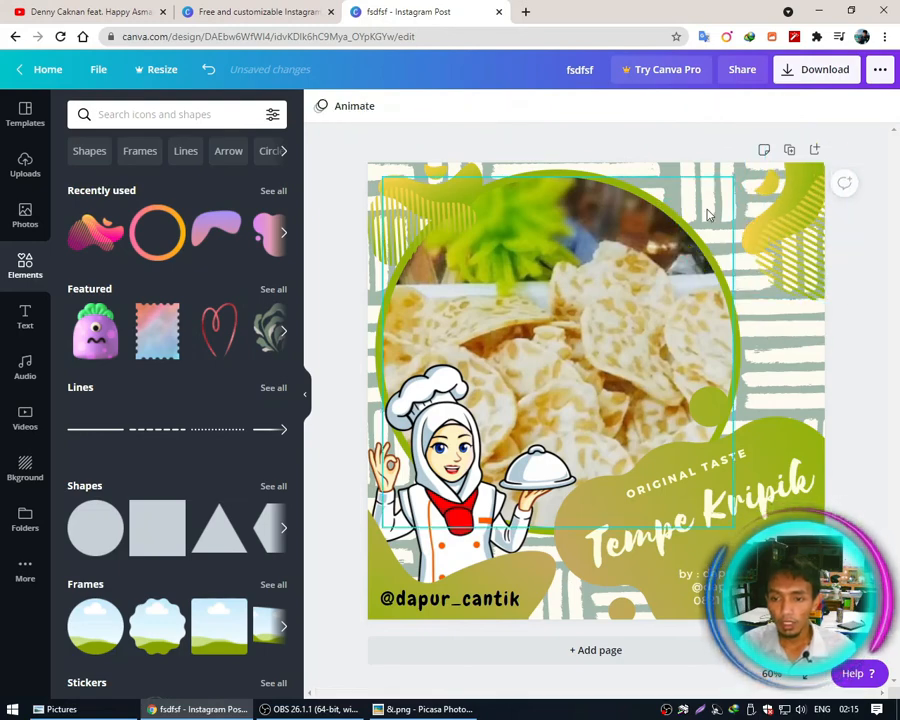
# Enlarge the striped green-yellow blob at the poster's upper left and move it up into the corner.
pyautogui.click(425, 203)
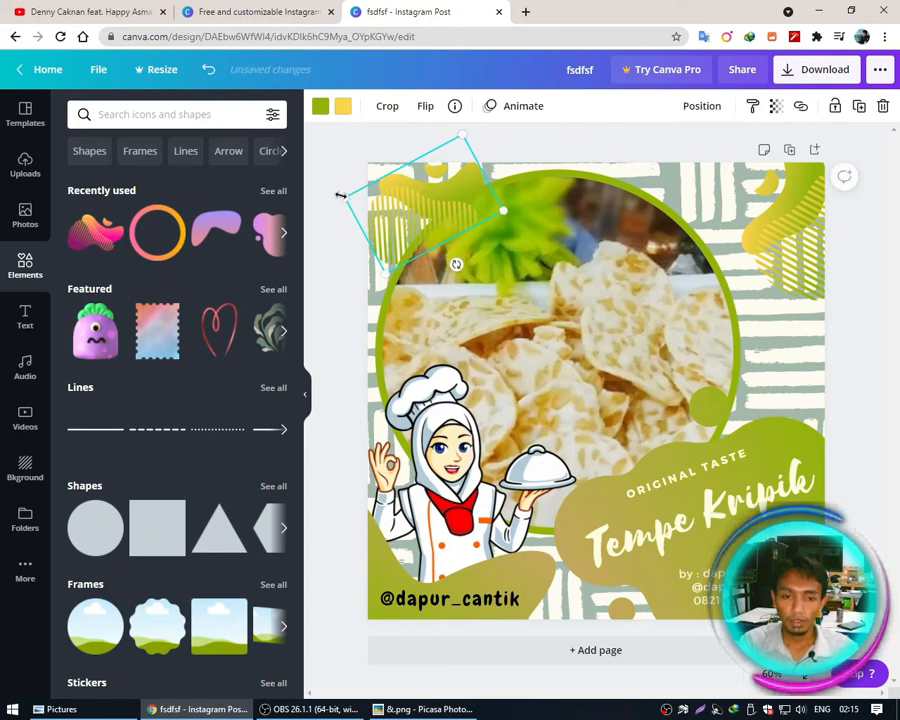
pyautogui.moveTo(340, 195); pyautogui.dragTo(312, 193)
pyautogui.moveTo(426, 189); pyautogui.dragTo(423, 175)
pyautogui.click(653, 140)
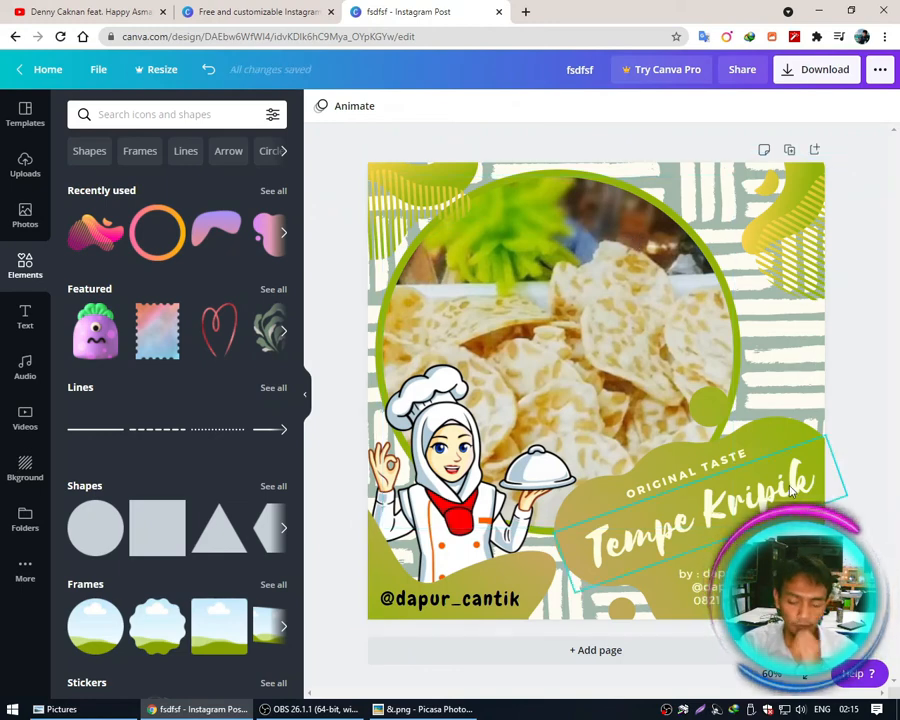
pyautogui.click(822, 430)
pyautogui.click(857, 358)
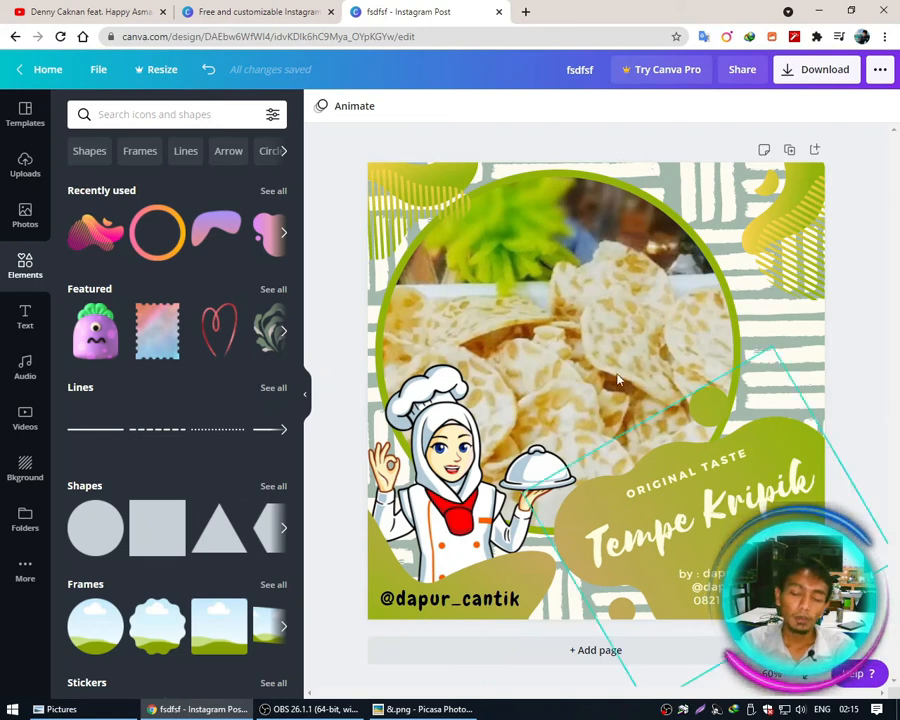
# Enlarge the "Tempe Kripik" title to font size 99.3 and recolour it with the off-white document colour.
pyautogui.click(712, 522)
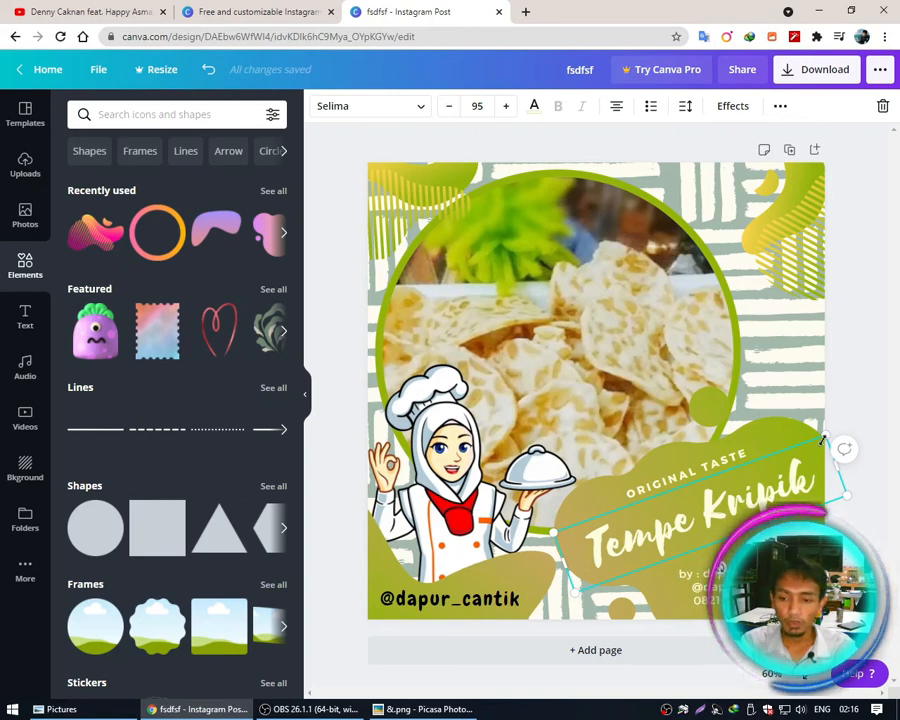
pyautogui.moveTo(559, 521)
pyautogui.mouseDown()
pyautogui.moveTo(544, 526)
pyautogui.moveTo(551, 528)
pyautogui.mouseUp()
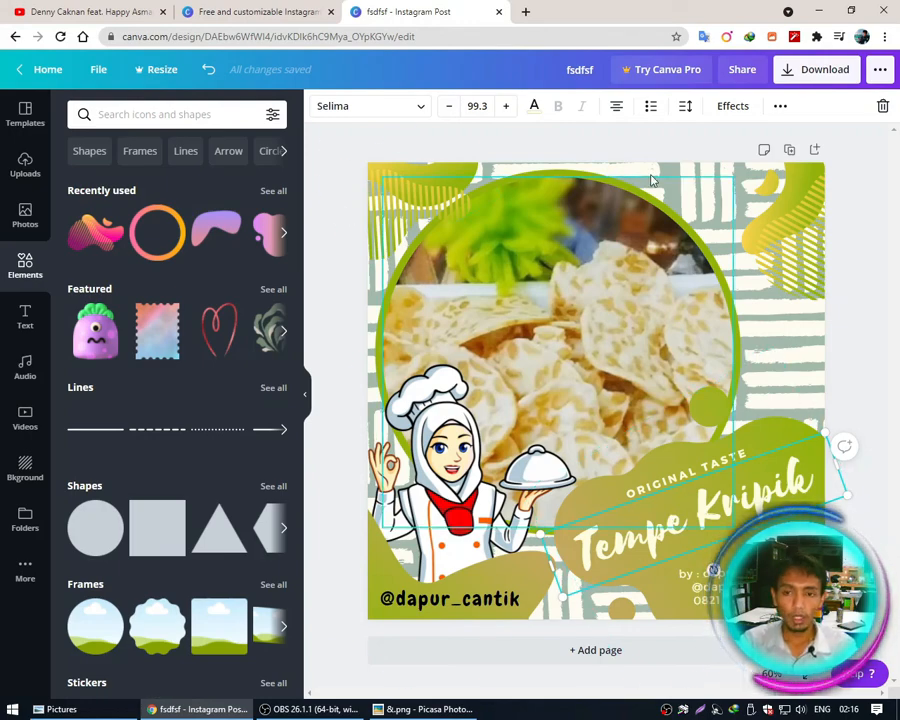
pyautogui.click(534, 106)
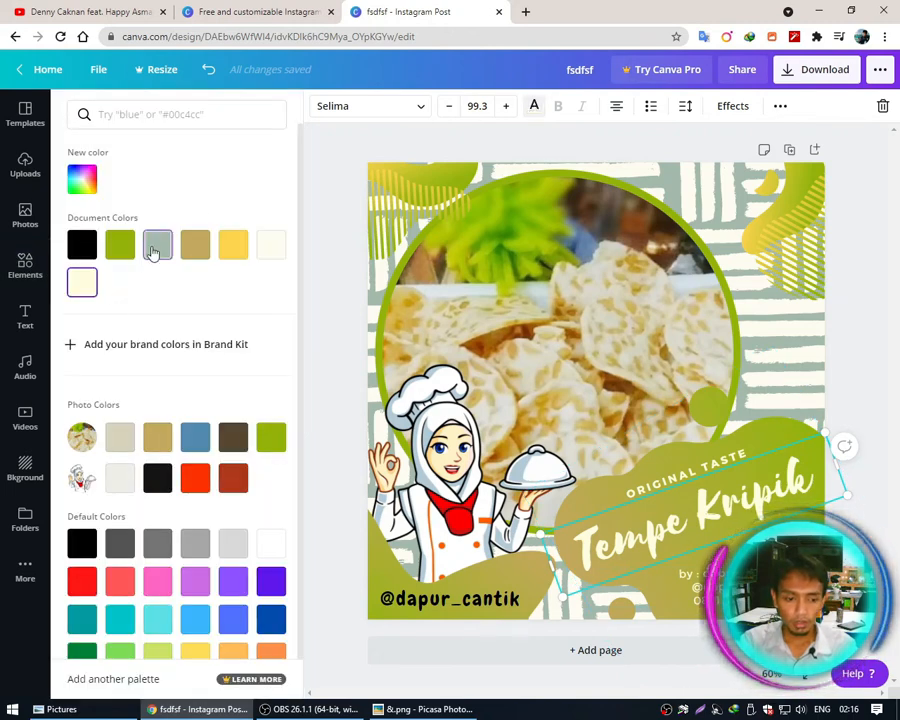
pyautogui.click(125, 250)
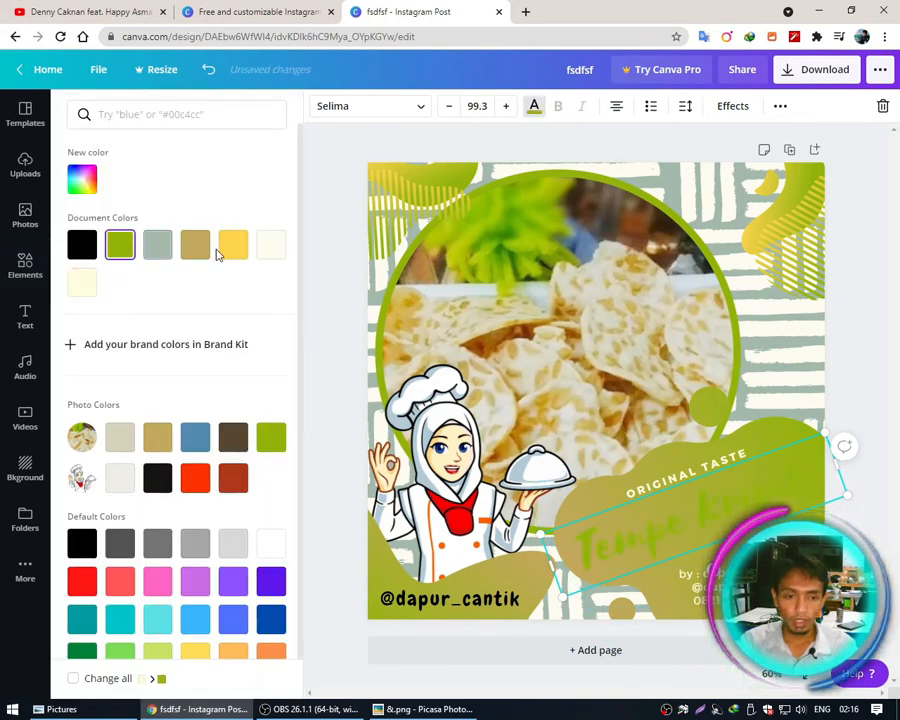
pyautogui.click(231, 249)
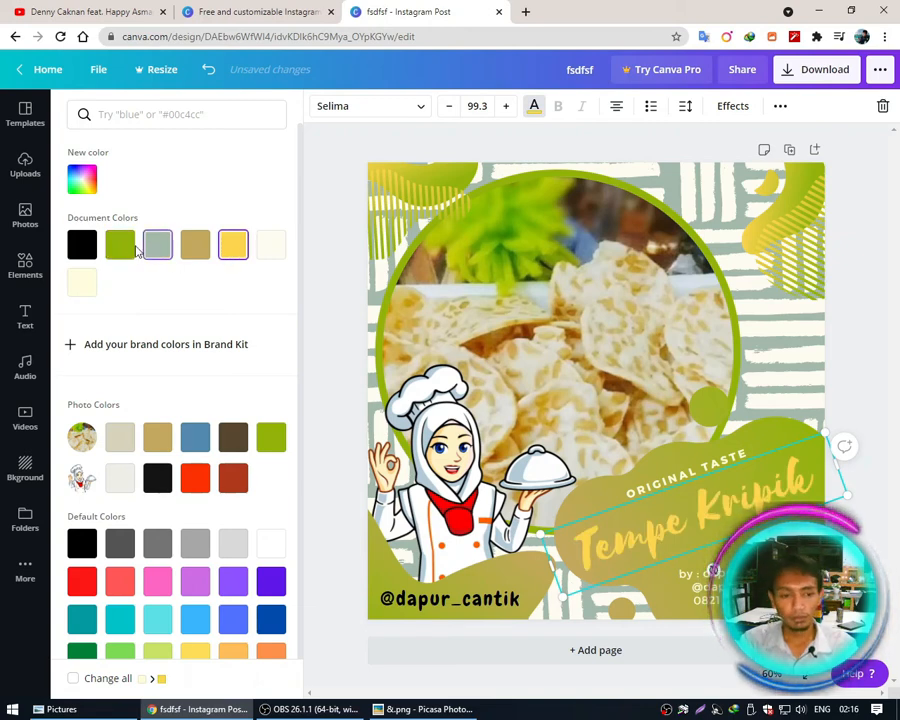
pyautogui.click(272, 244)
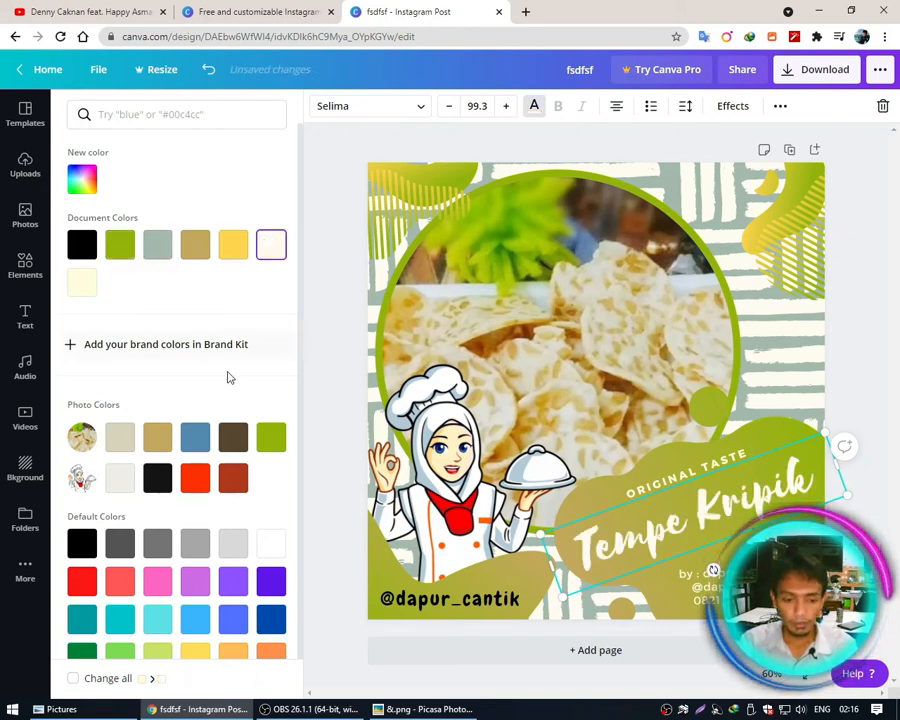
pyautogui.scroll(-1, 230, 400)
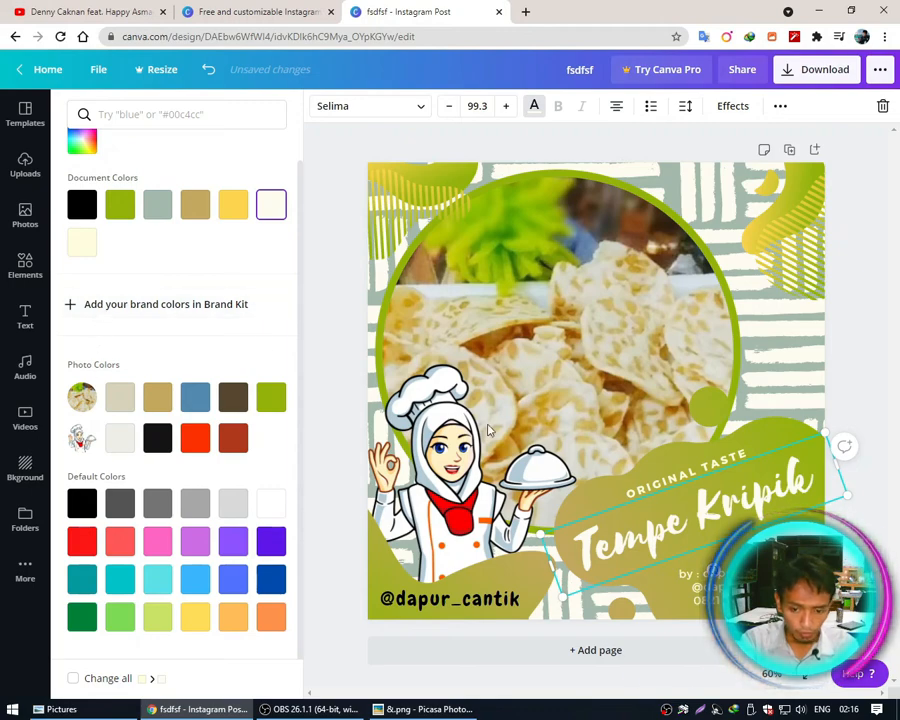
# Apply the Shadow text effect to the "Tempe Kripik" title with offset 50, direction -45 and transparency 40.
pyautogui.click(724, 108)
pyautogui.click(179, 200)
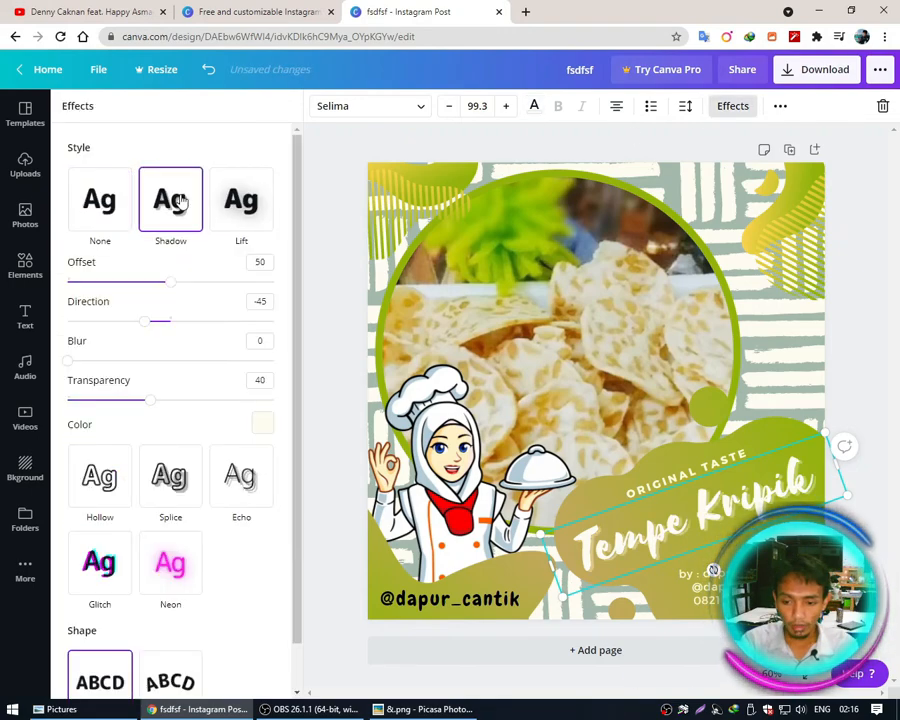
pyautogui.click(104, 563)
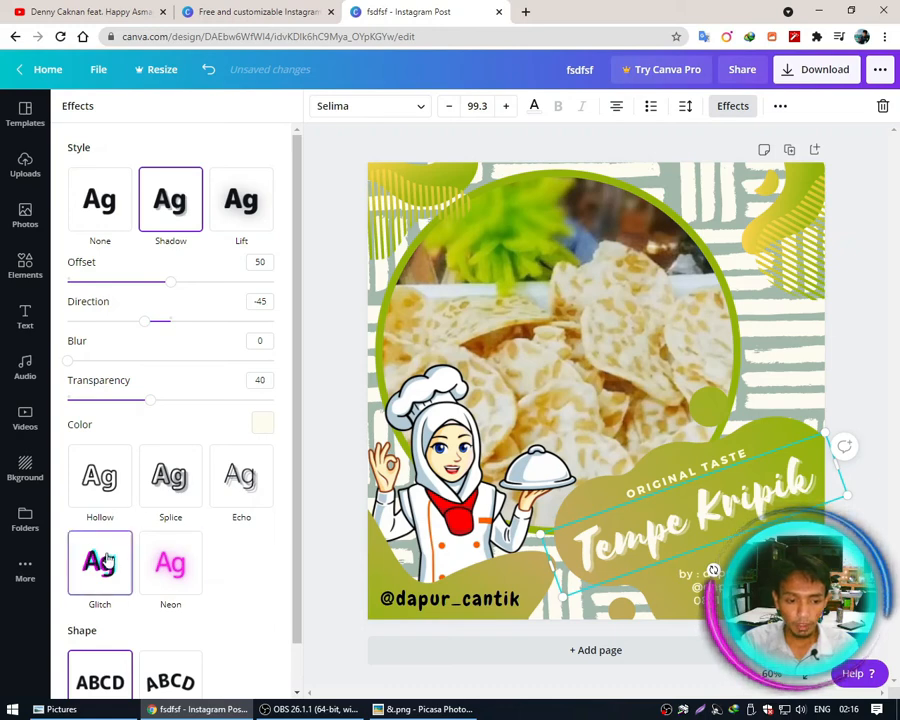
pyautogui.click(96, 200)
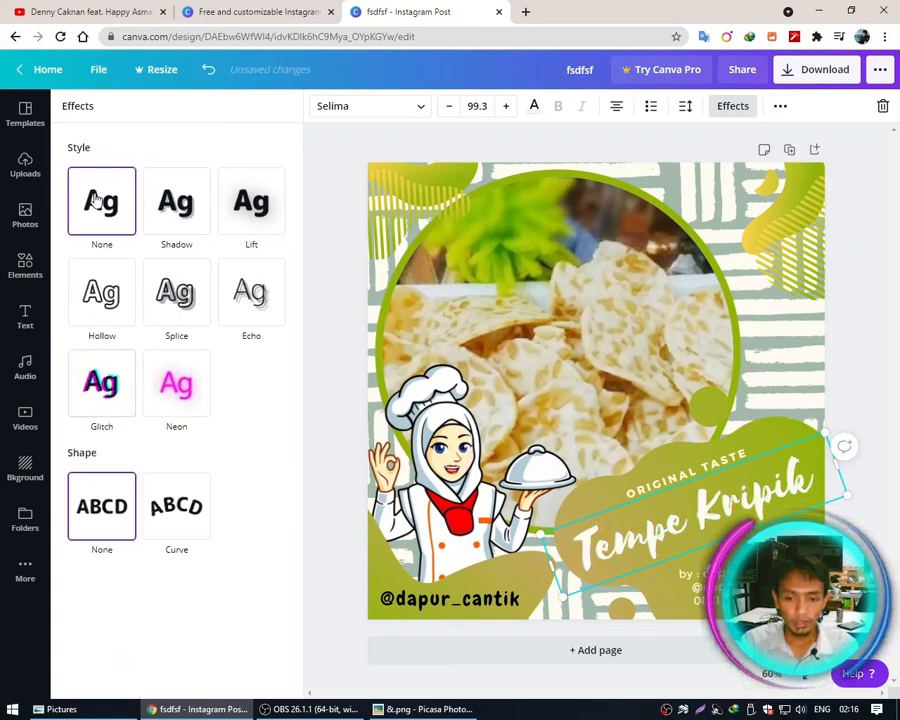
pyautogui.click(158, 204)
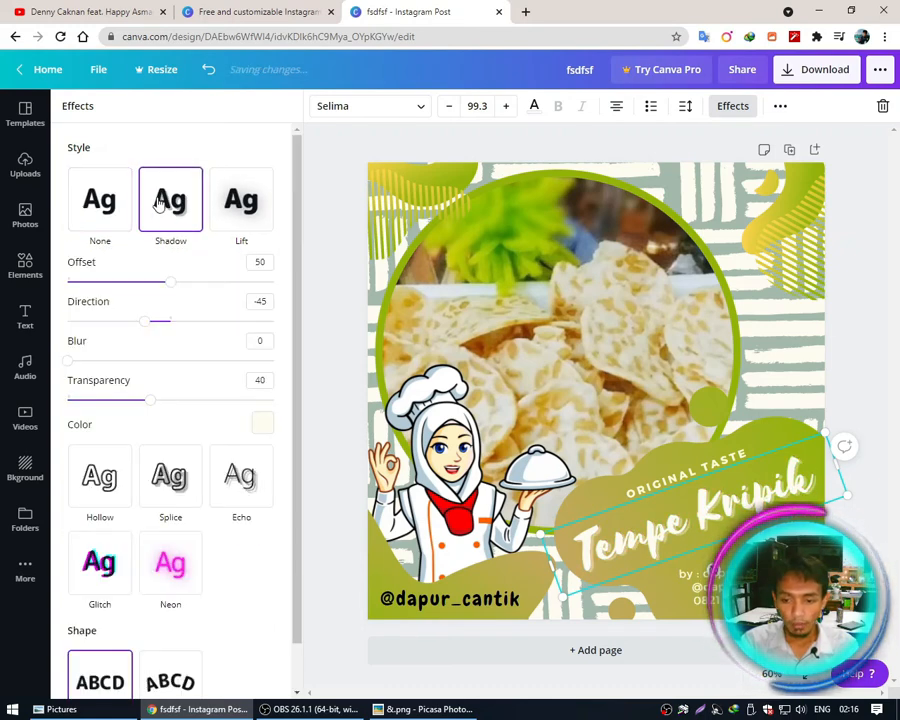
# Set the title's shadow colour to black, and collapse the side panel to show the whole poster.
pyautogui.click(262, 423)
pyautogui.click(78, 542)
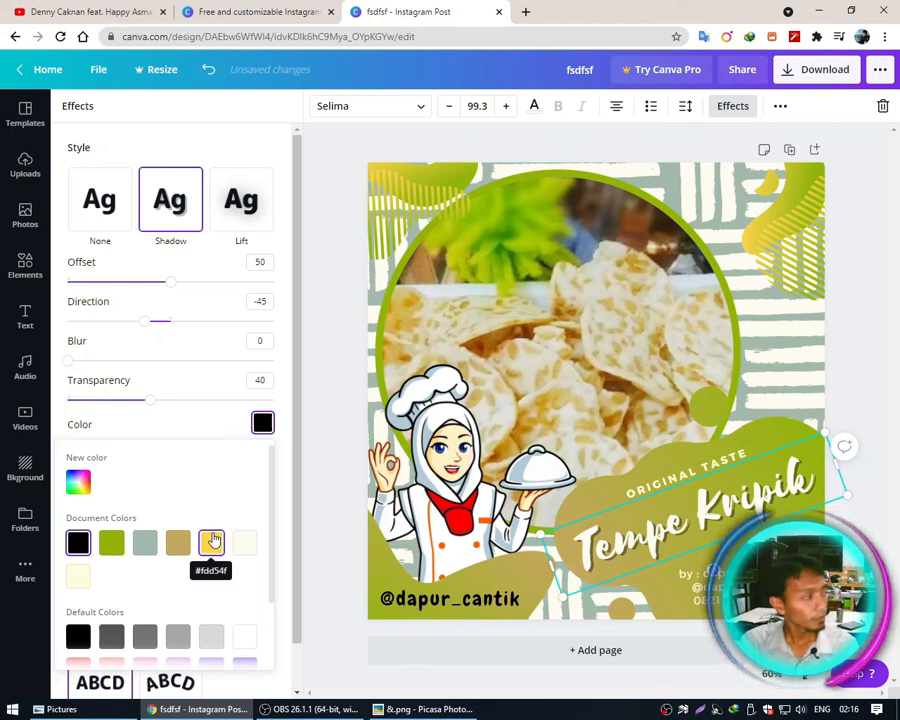
pyautogui.click(211, 542)
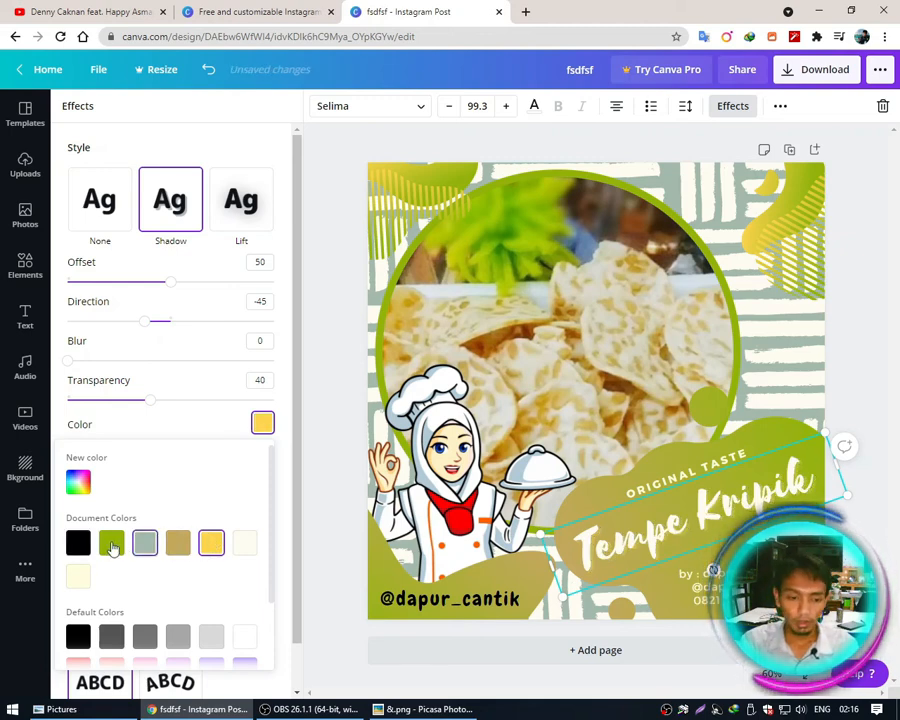
pyautogui.click(111, 542)
pyautogui.click(80, 545)
pyautogui.click(141, 544)
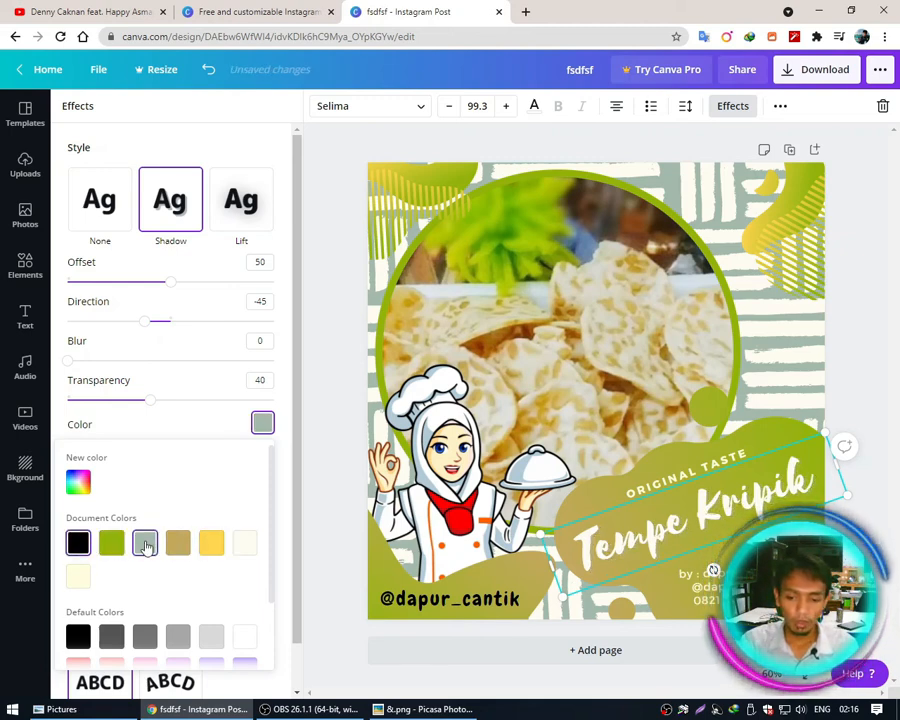
pyautogui.click(72, 542)
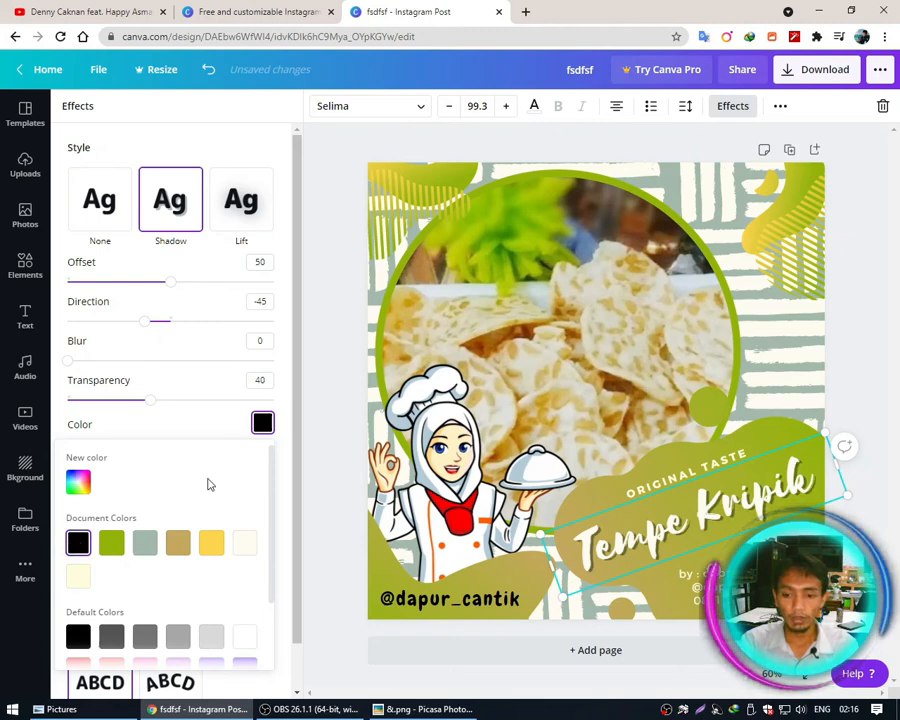
pyautogui.click(321, 433)
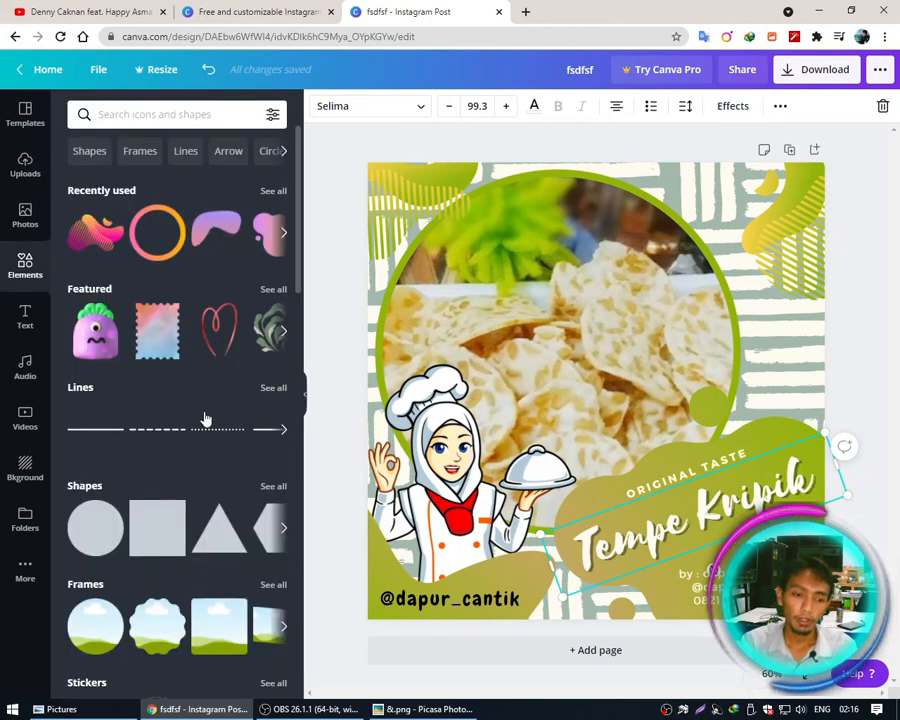
pyautogui.click(304, 390)
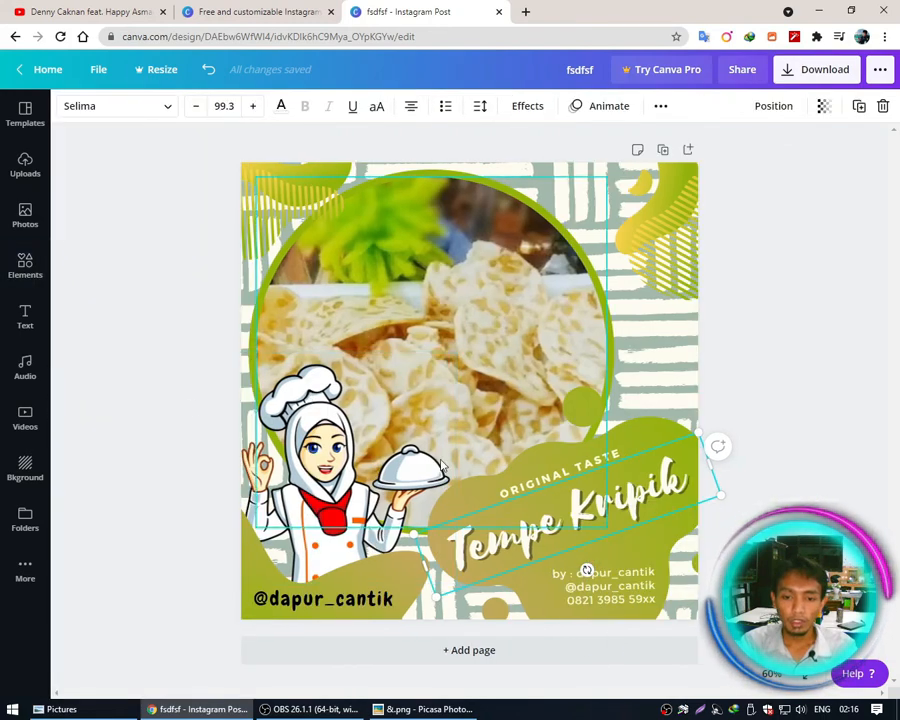
pyautogui.click(751, 297)
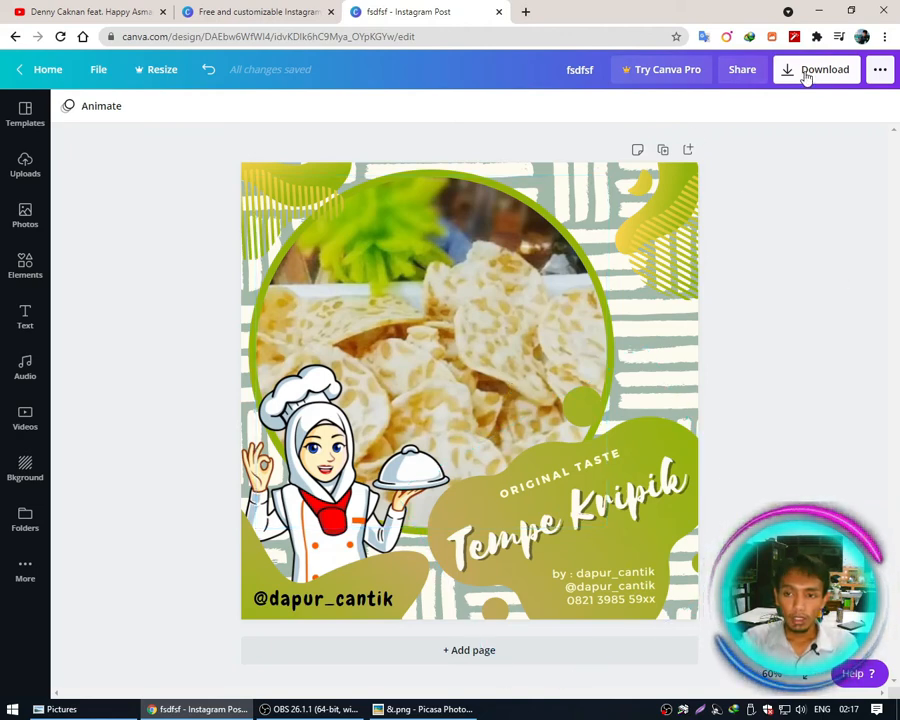
# Download the finished poster as a PNG at 1080 × 1080 px.
pyautogui.click(807, 72)
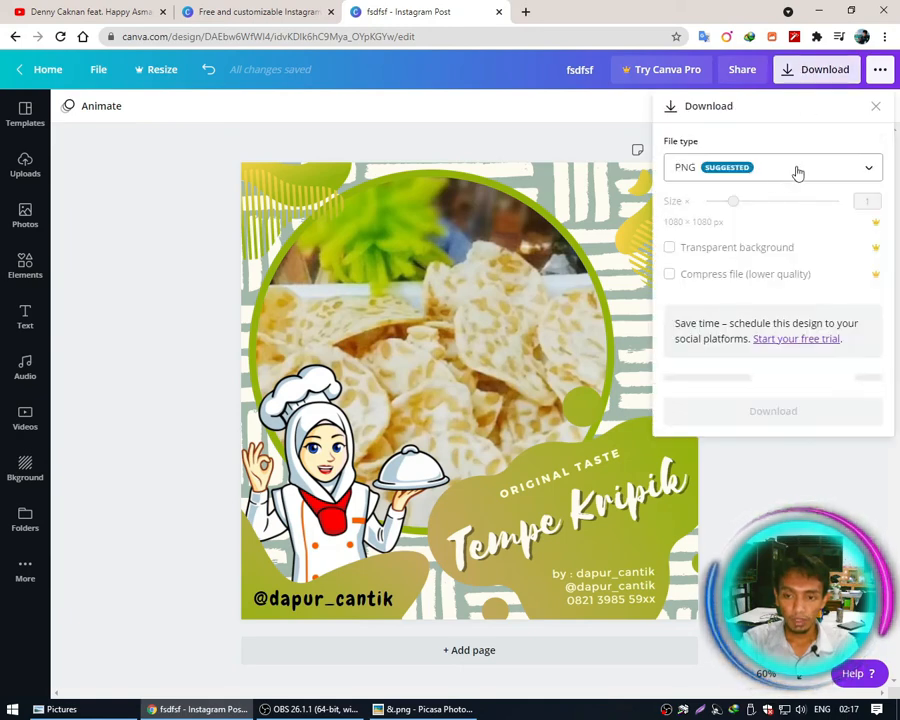
pyautogui.click(795, 175)
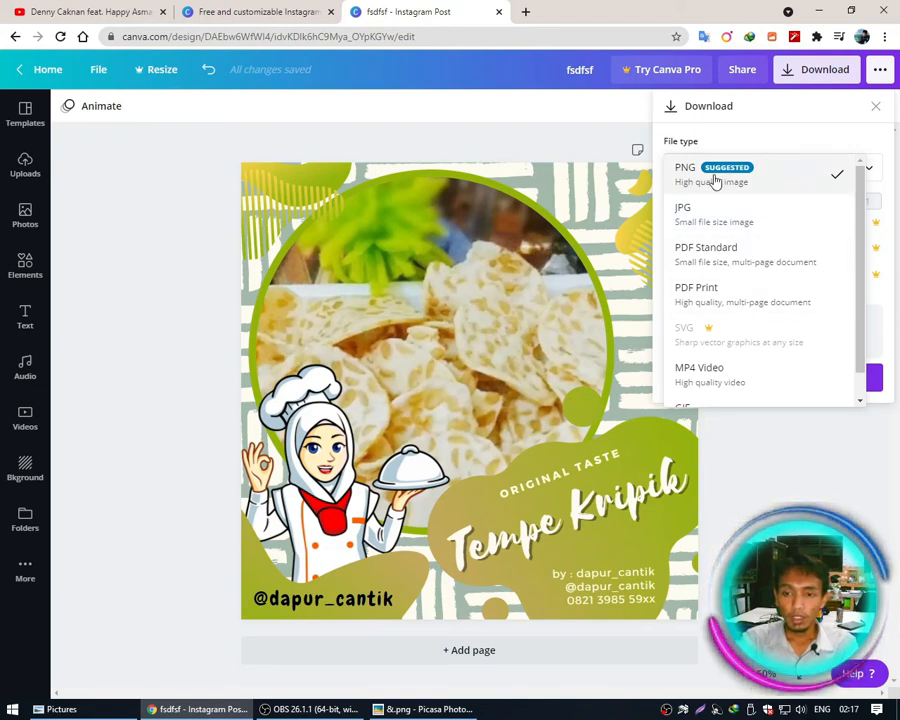
pyautogui.click(816, 137)
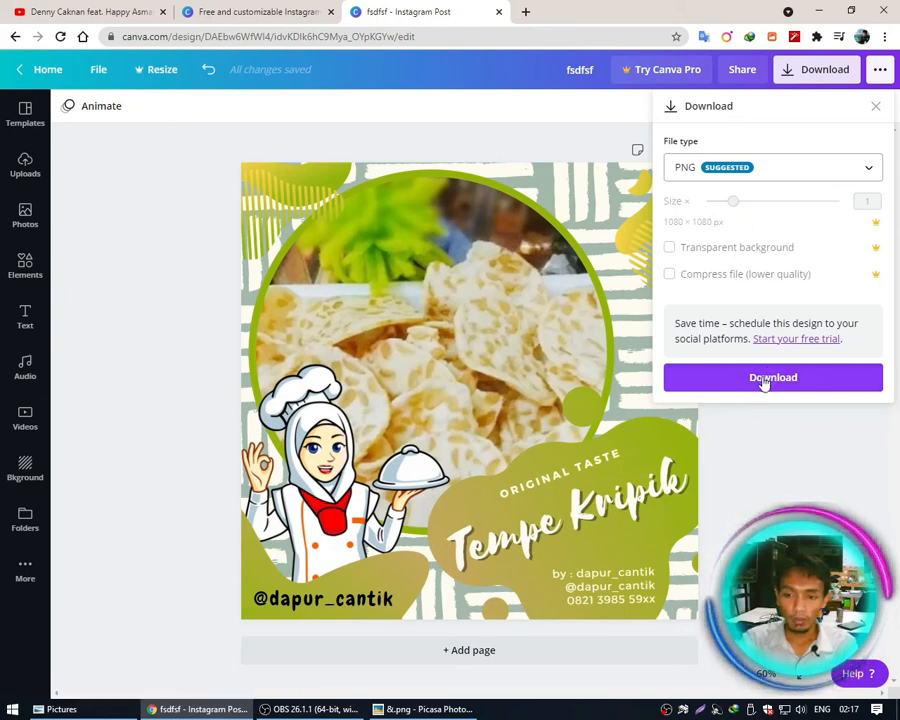
pyautogui.click(766, 379)
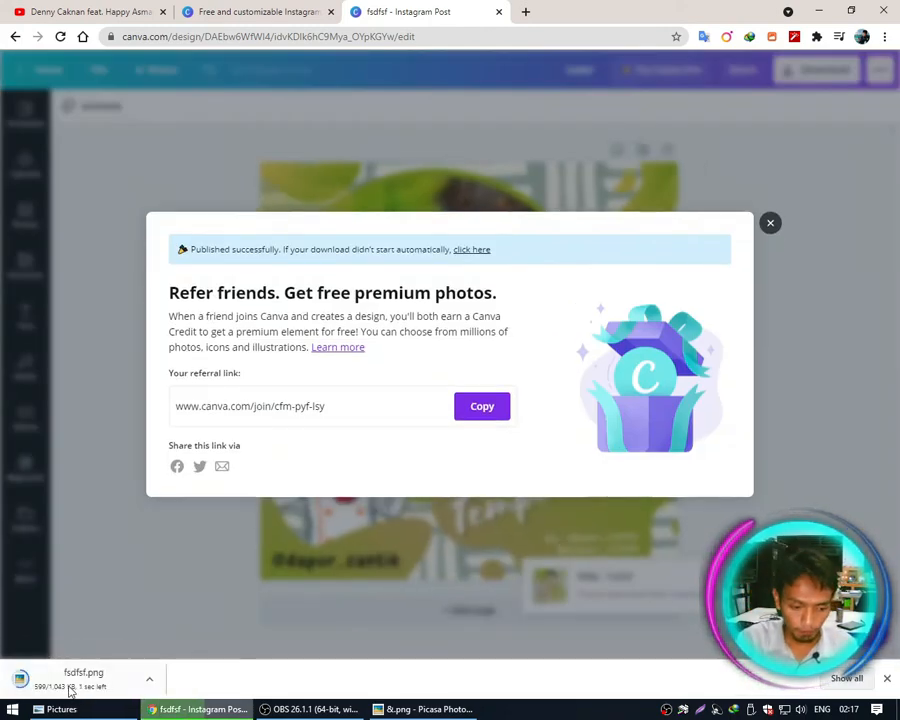
# Locate the downloaded fsdfsf.png in its folder and view it in the image viewer.
pyautogui.click(842, 682)
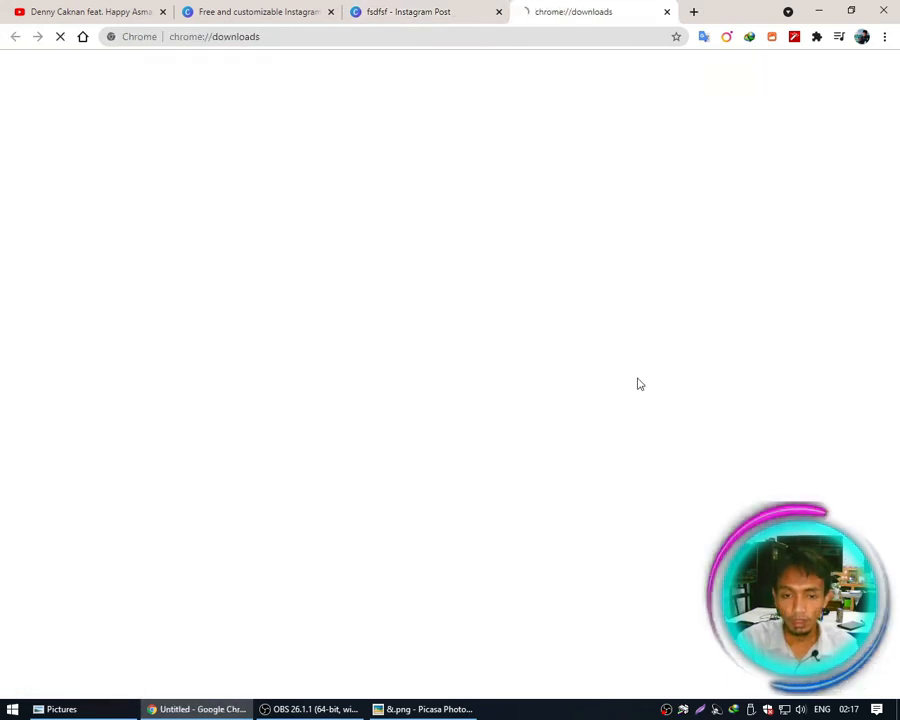
pyautogui.click(311, 204)
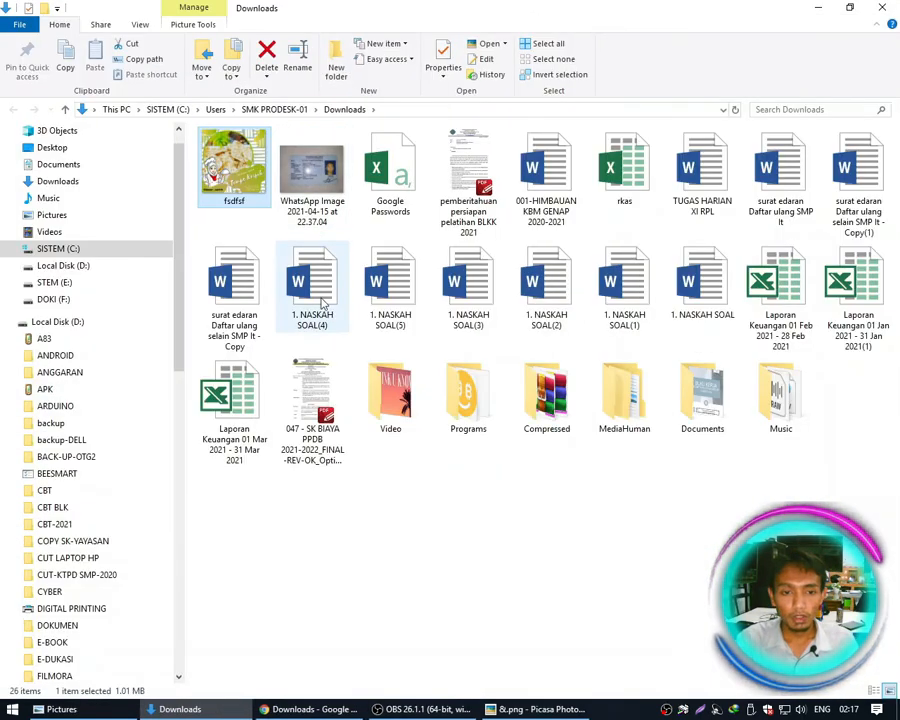
pyautogui.doubleClick(233, 165)
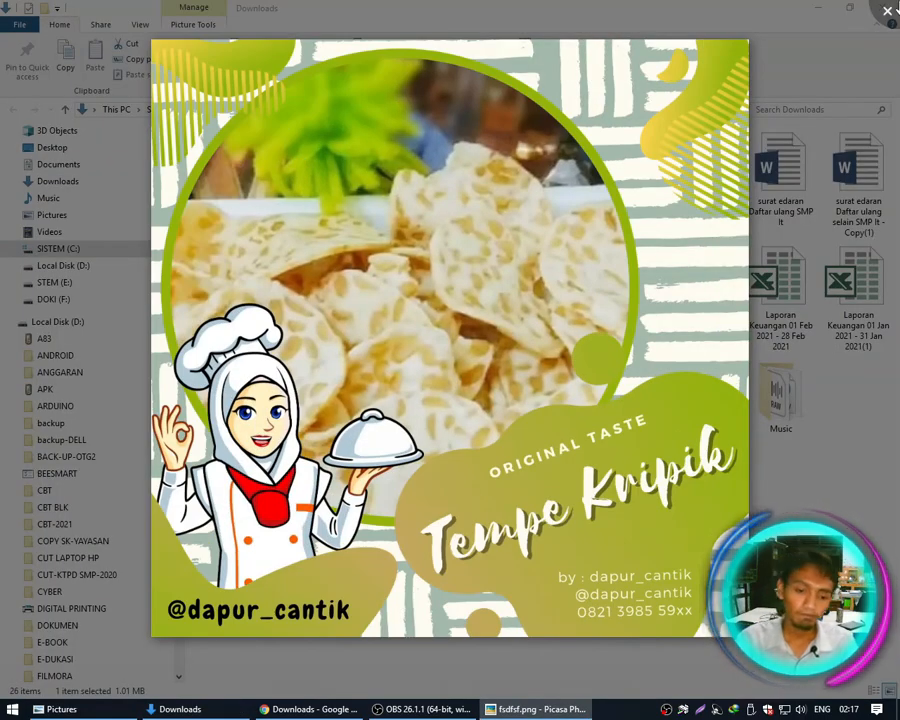
pyautogui.click(887, 11)
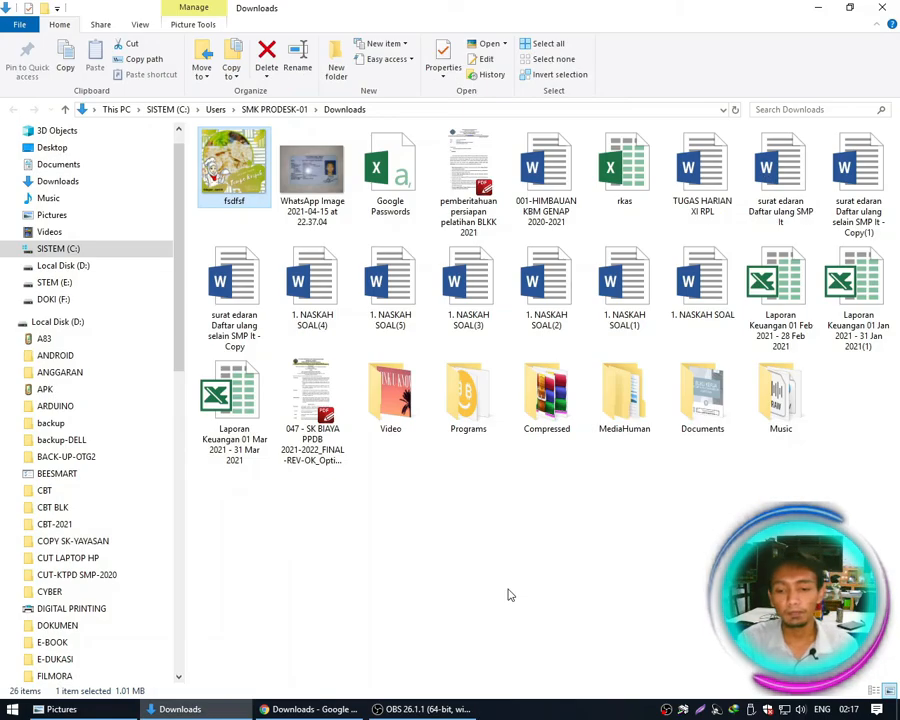
# Switch back to the Canva design, dismiss the referral offer, and return to the Canva home page.
pyautogui.click(310, 710)
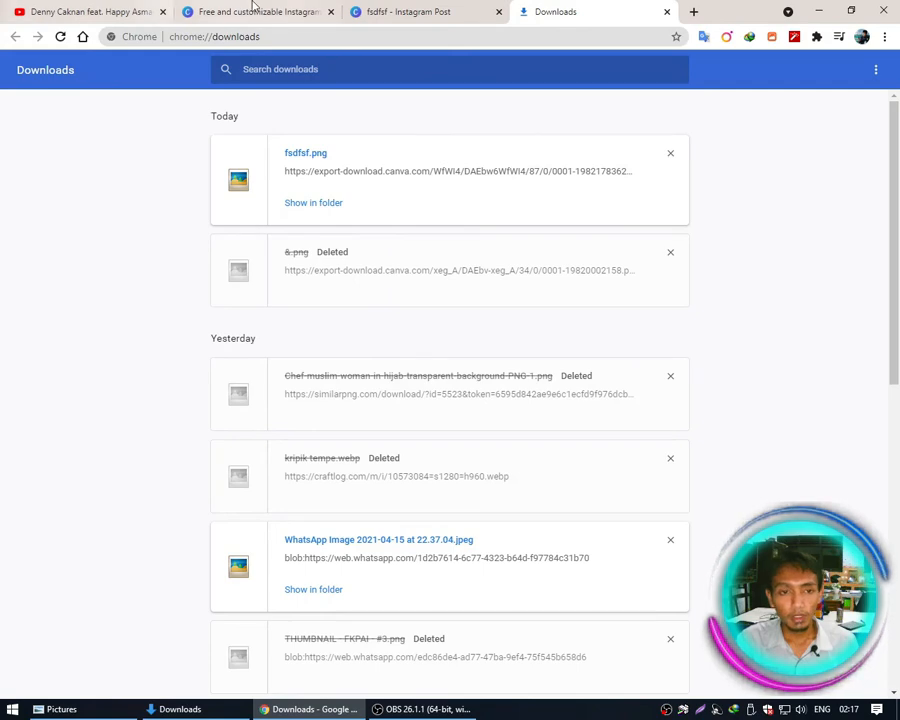
pyautogui.click(387, 8)
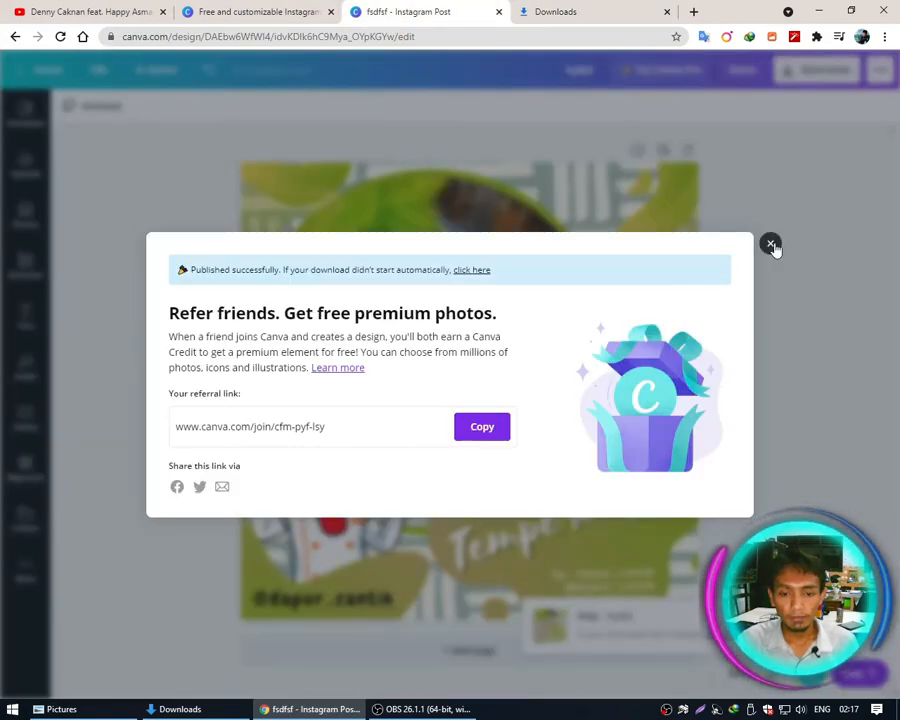
pyautogui.click(801, 201)
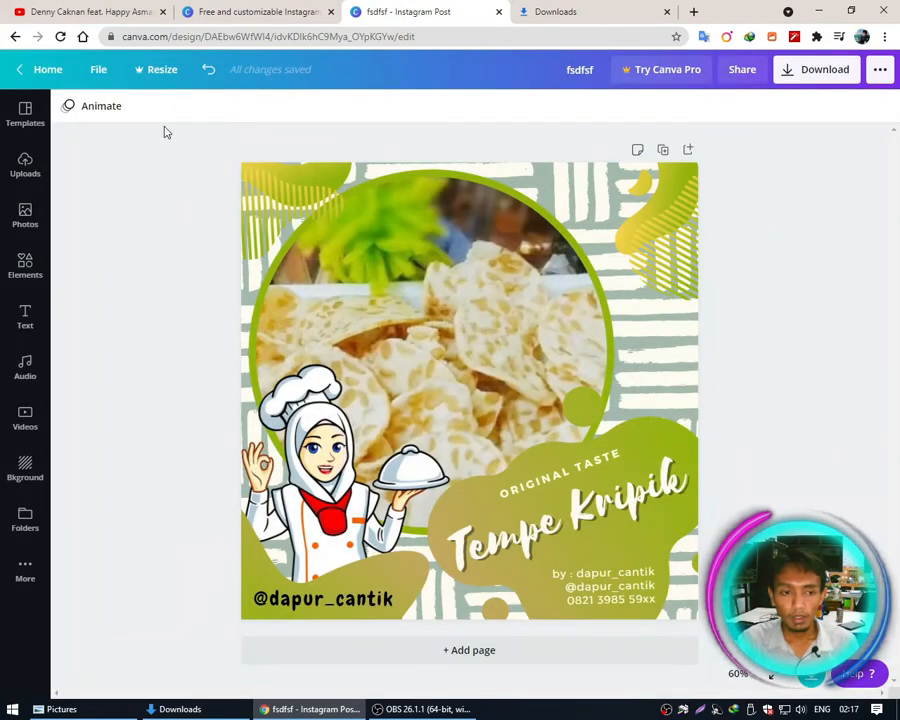
pyautogui.click(28, 72)
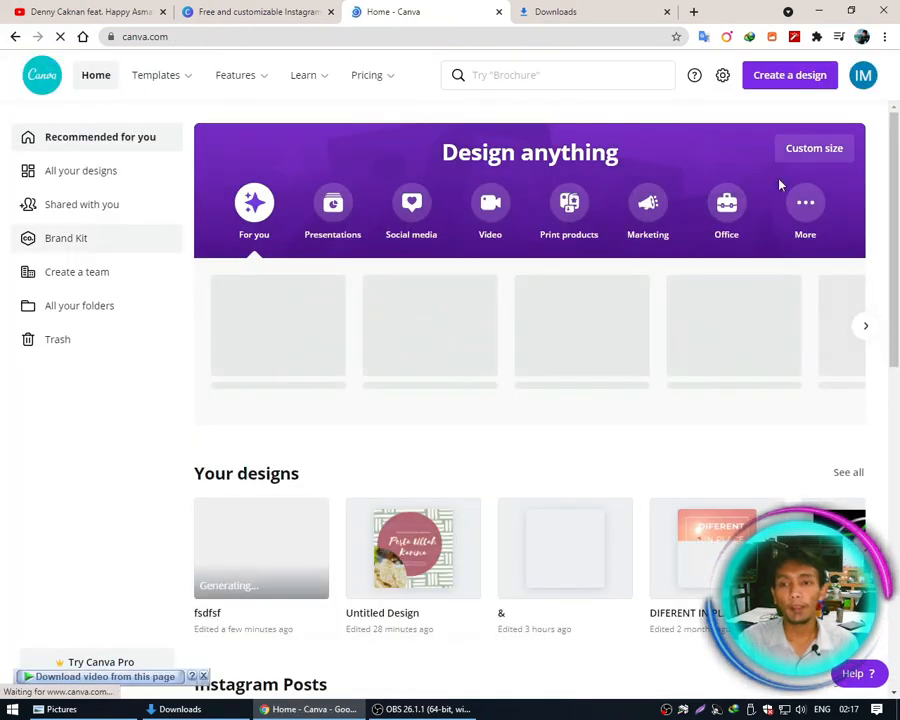
# View the account options, and look through all saved designs.
pyautogui.click(864, 76)
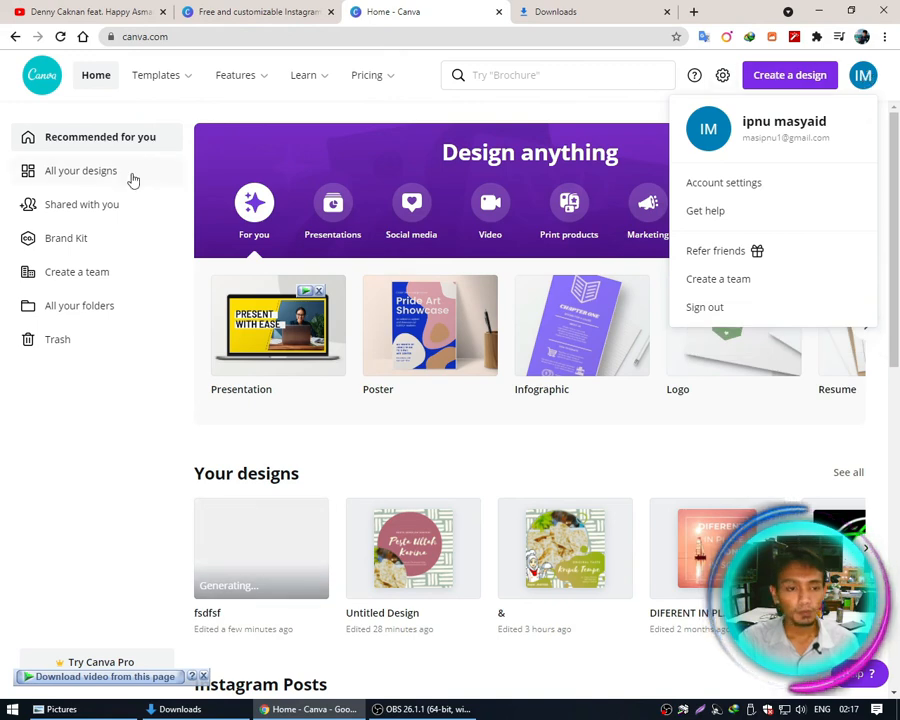
pyautogui.click(62, 175)
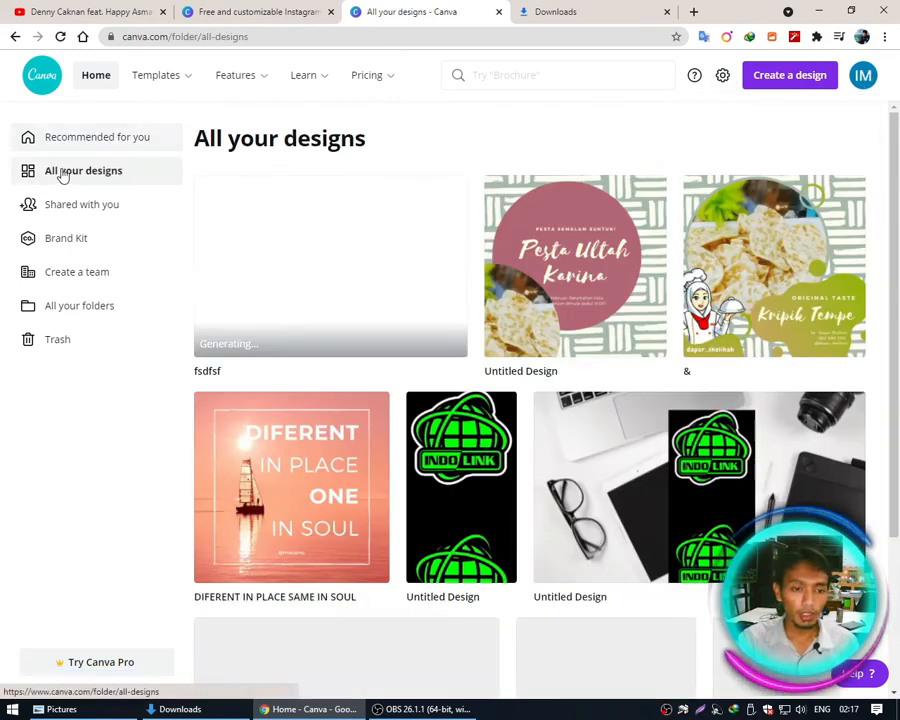
pyautogui.scroll(-2, 455, 390)
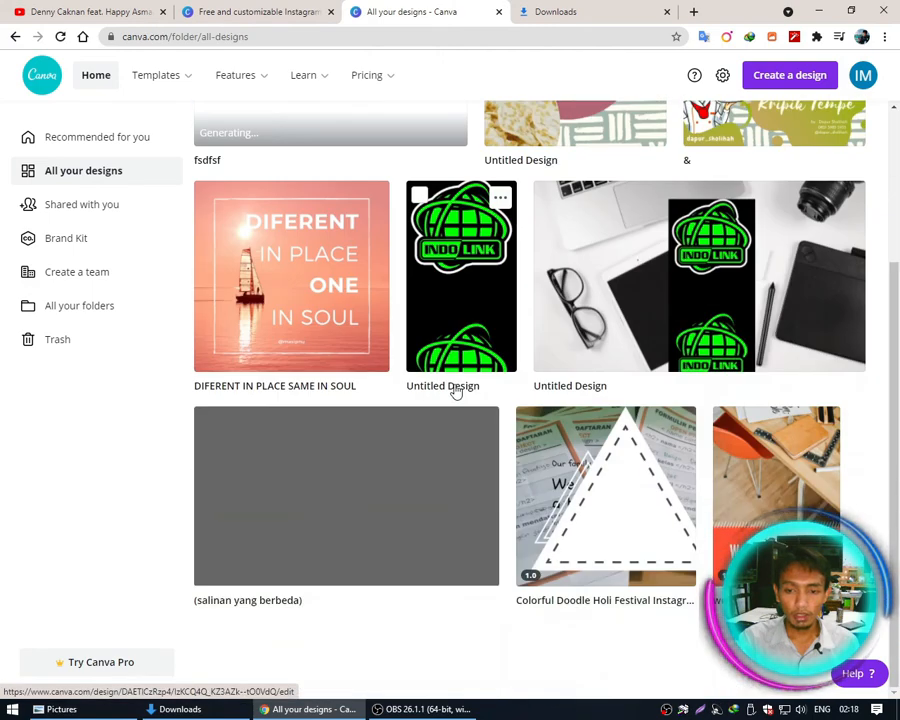
pyautogui.scroll(2, 686, 549)
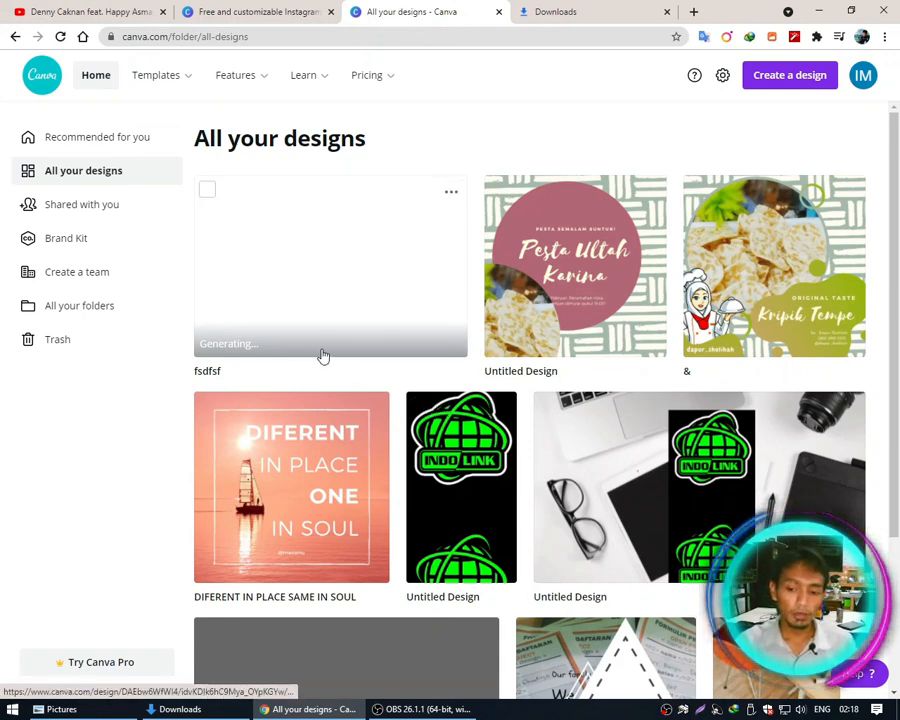
# Sign out of the Canva account.
pyautogui.click(855, 82)
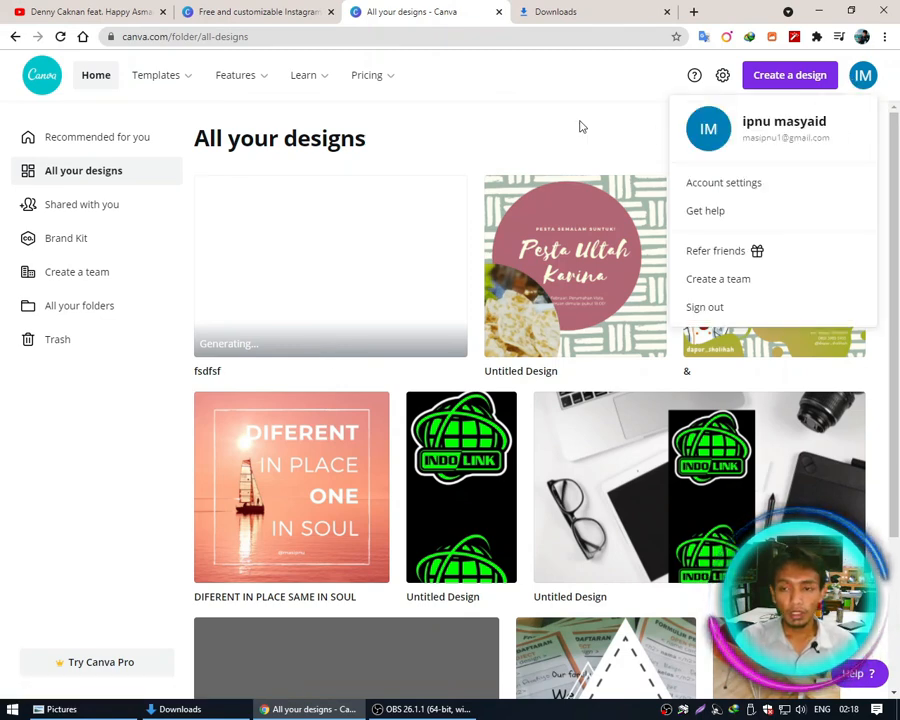
pyautogui.click(706, 308)
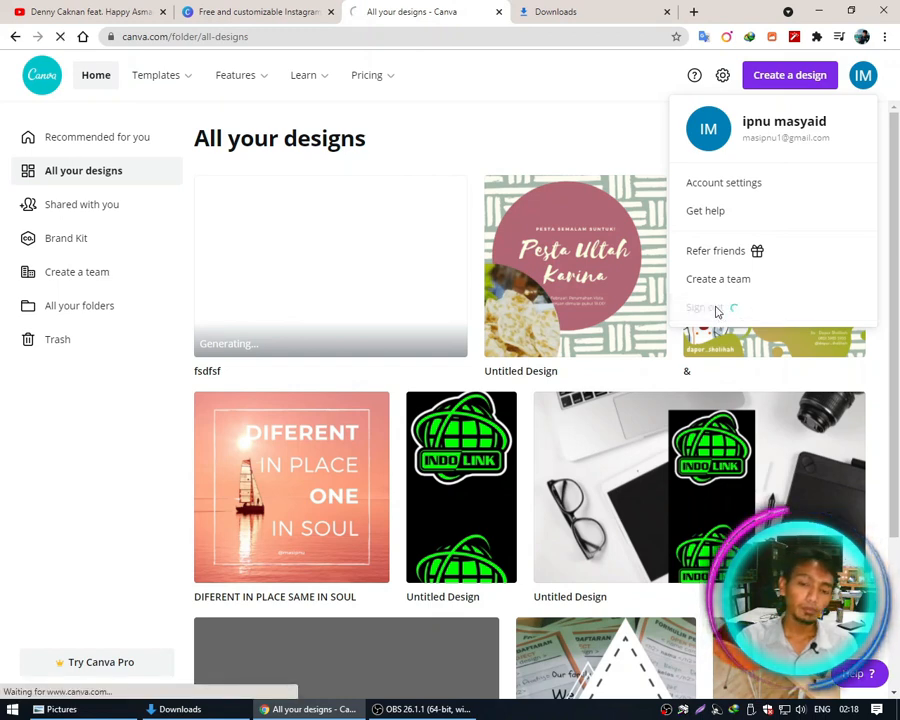